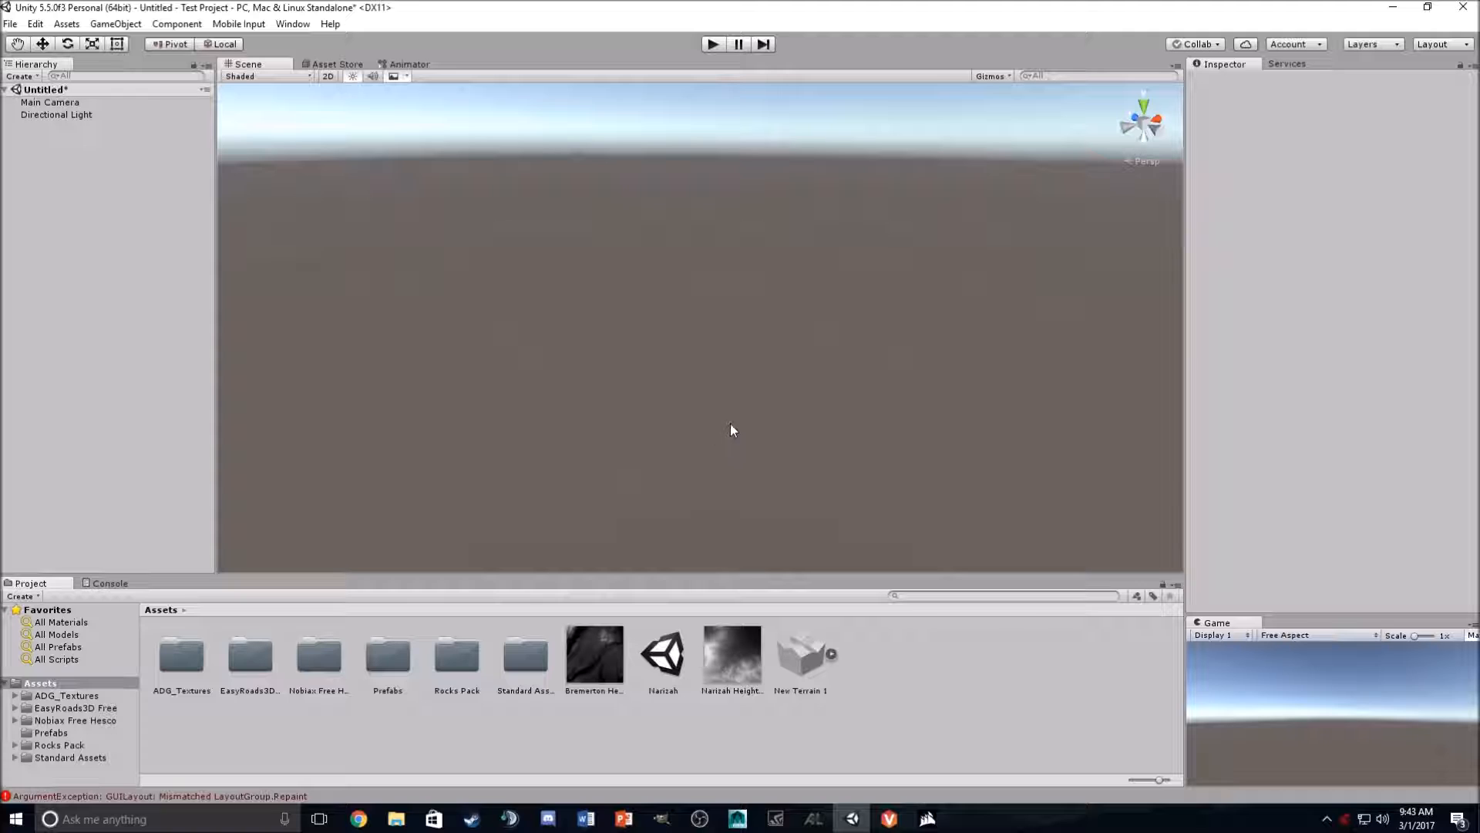
{"action": "left_click", "coordinate": [357, 818]}
{"action": "left_click", "coordinate": [62, 11]}
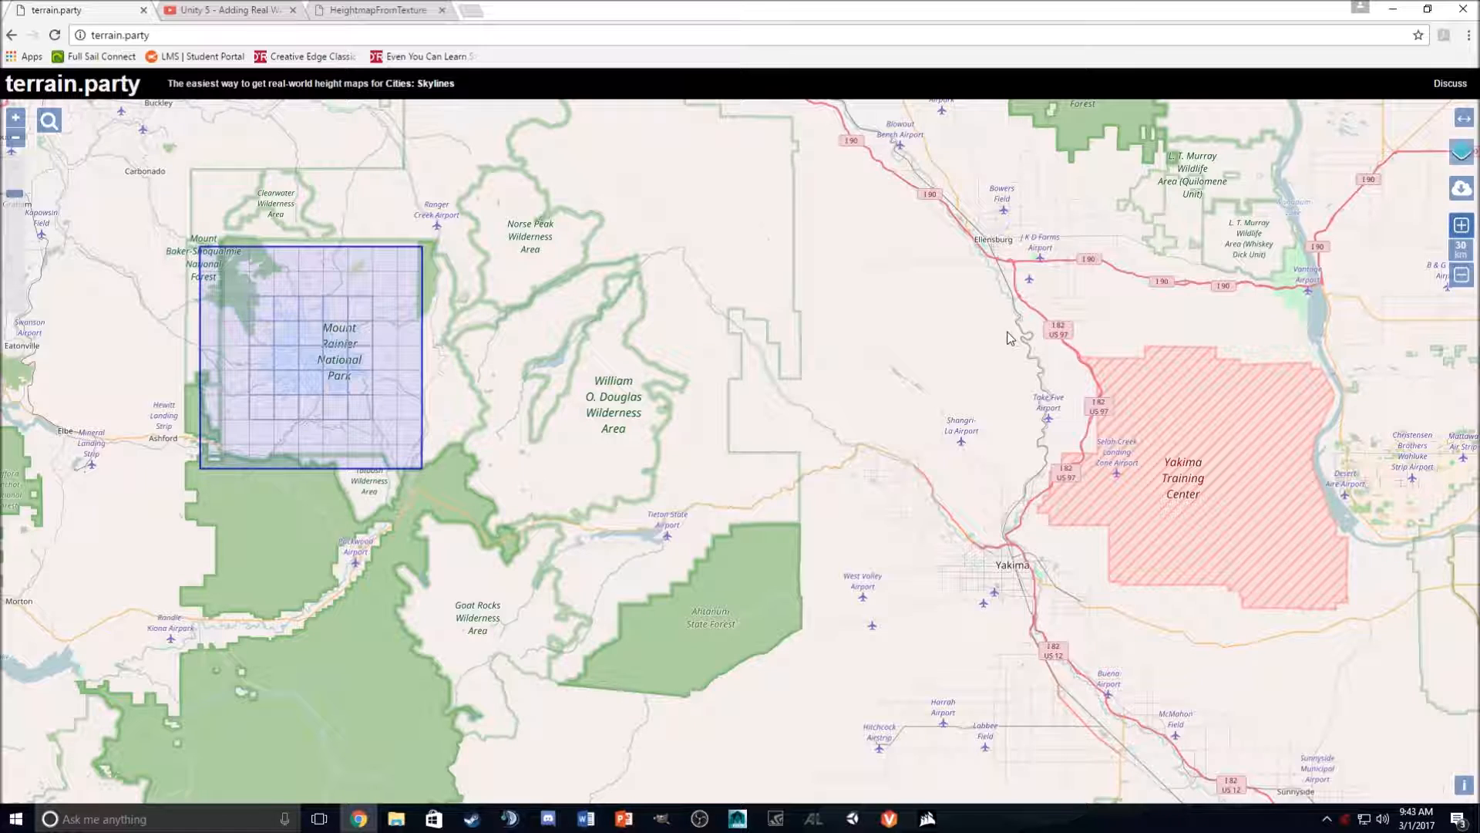
{"action": "left_click", "coordinate": [1393, 10]}
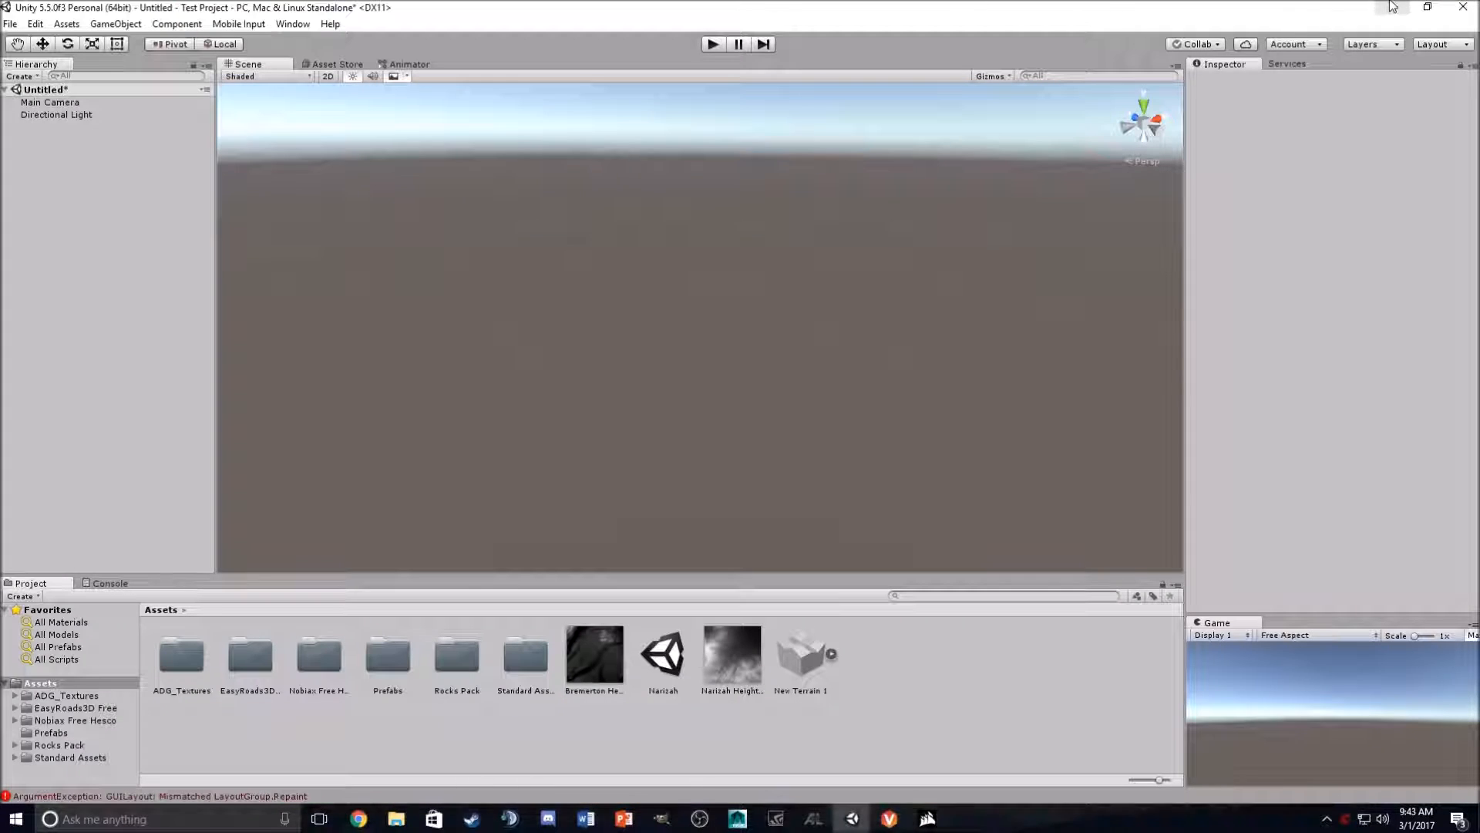
{"action": "left_click", "coordinate": [1395, 9]}
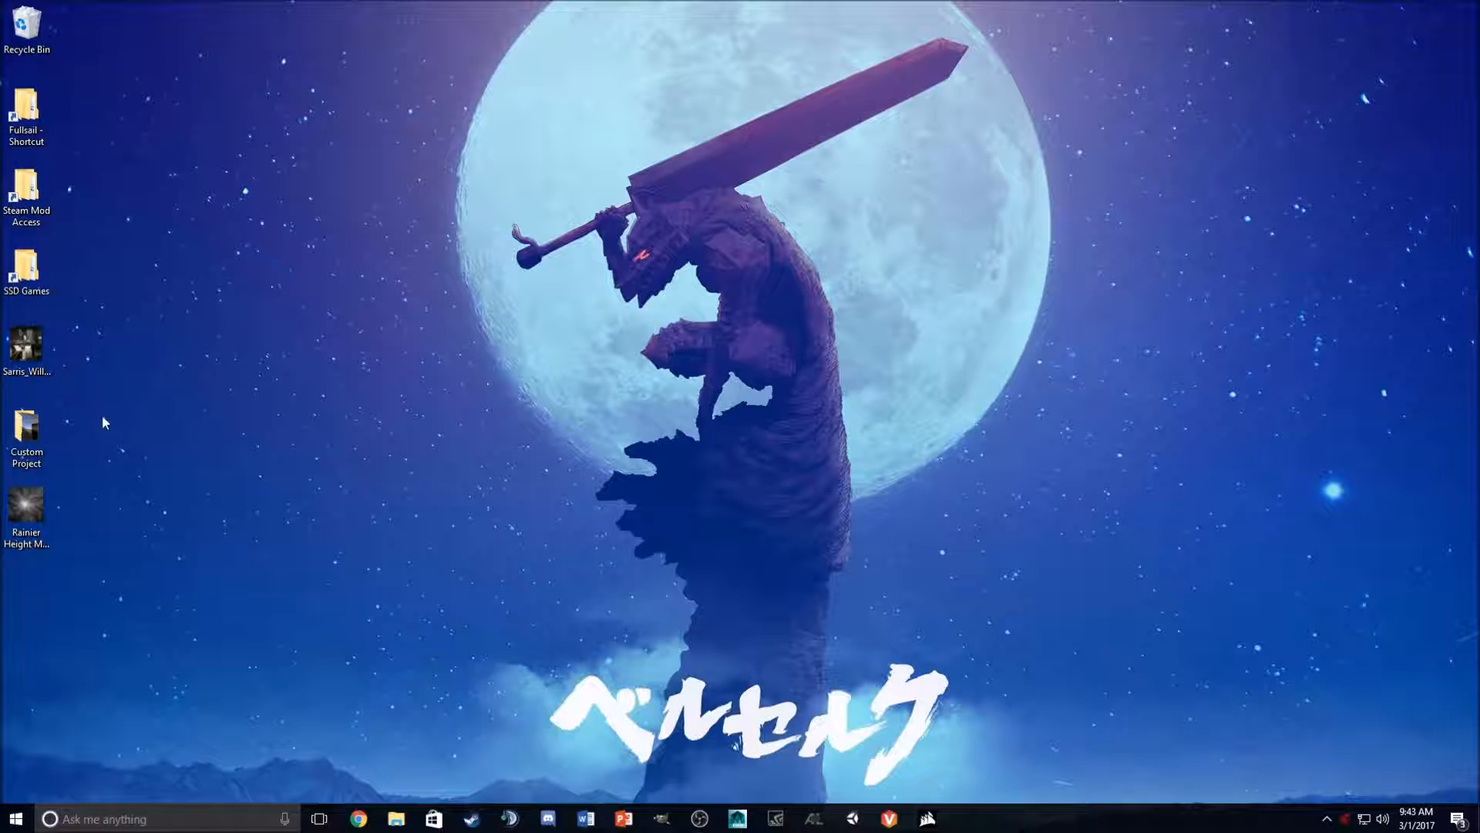
- Open the Rainier Height Map image from the desktop in GIMP and check its image size
{"action": "left_click", "coordinate": [48, 518]}
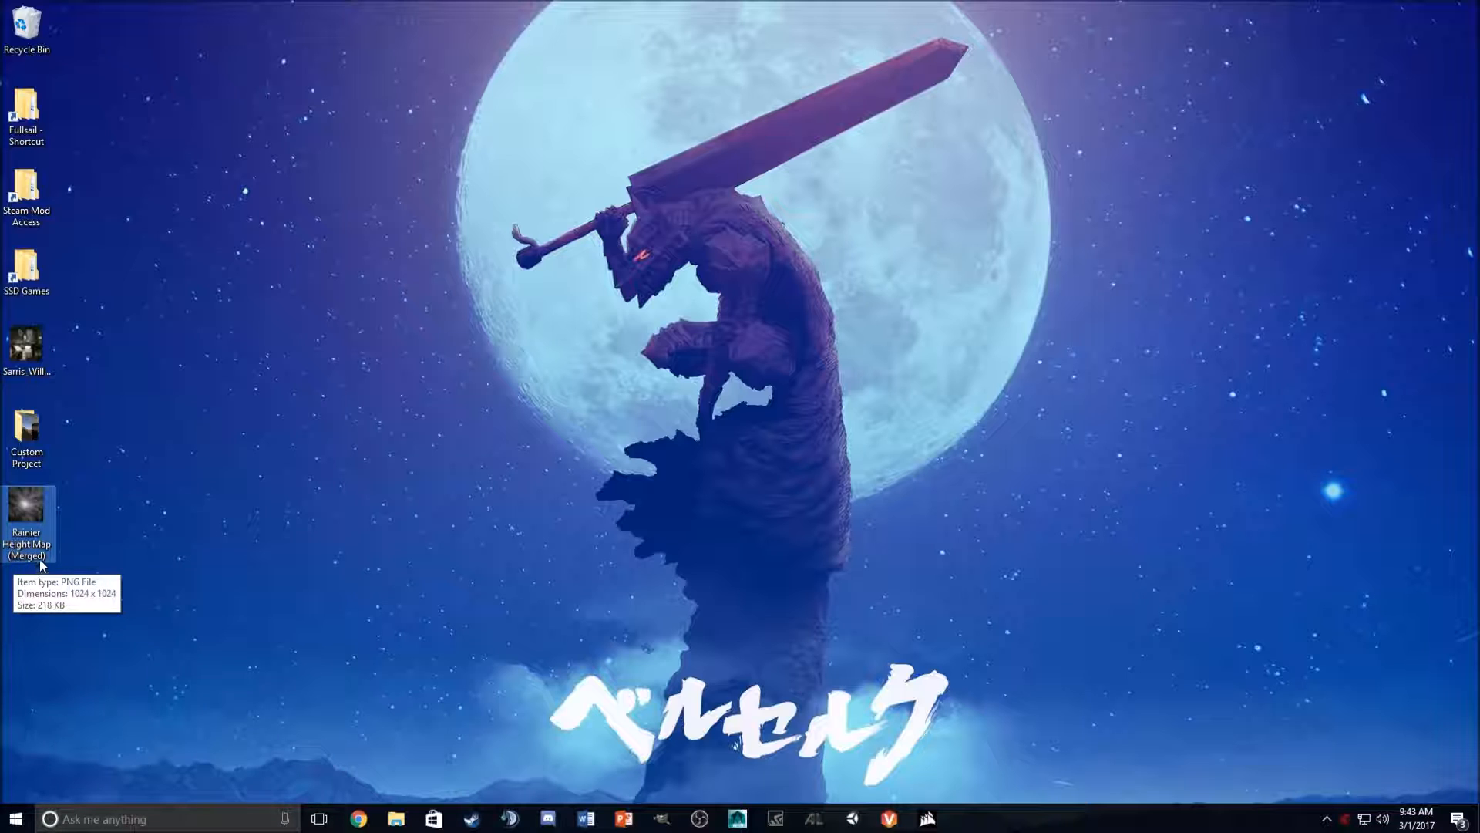
{"action": "double_click", "coordinate": [34, 517]}
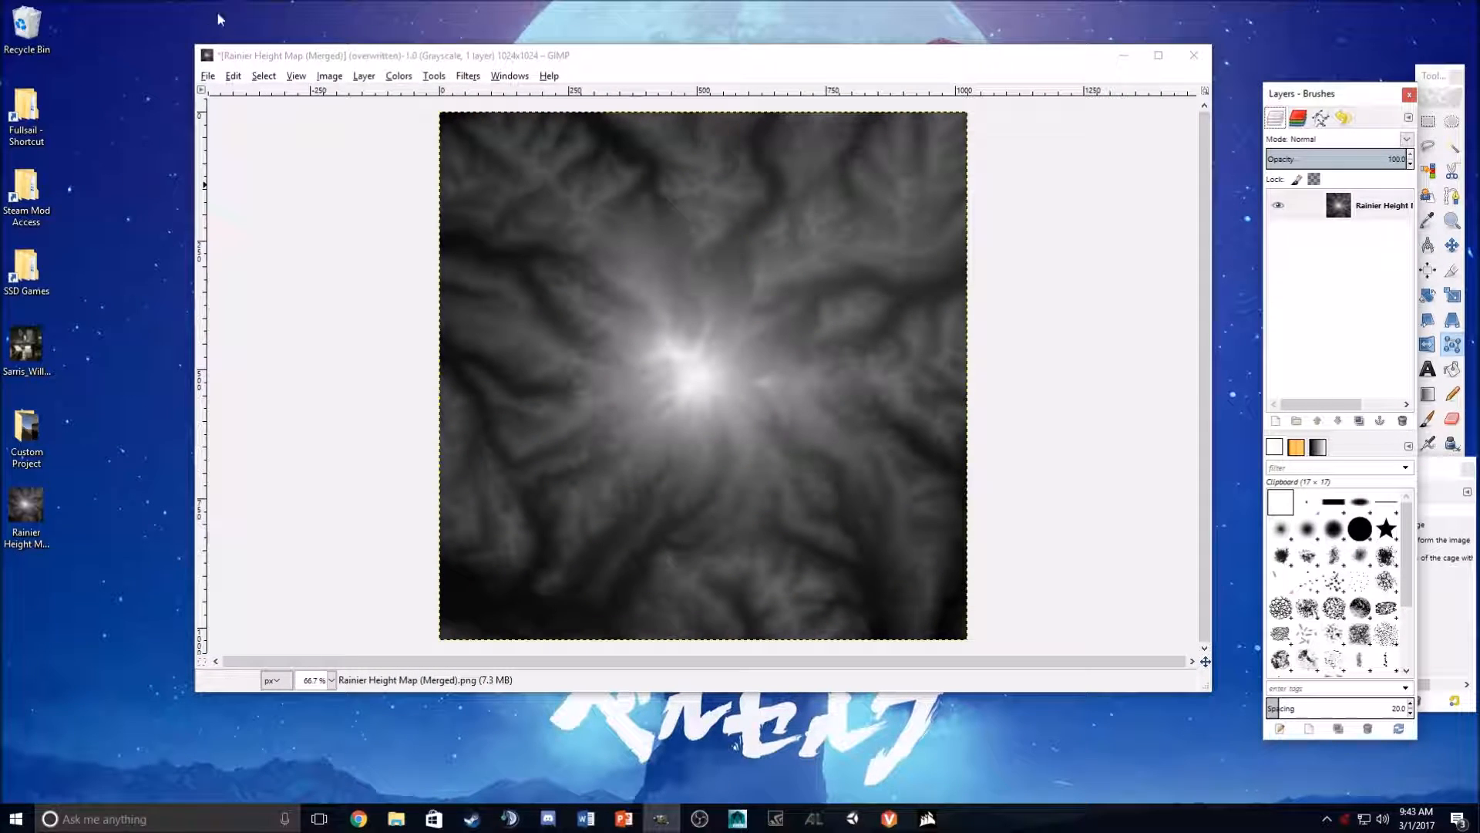
{"action": "left_click_drag", "start_coordinate": [287, 60], "coordinate": [315, 89]}
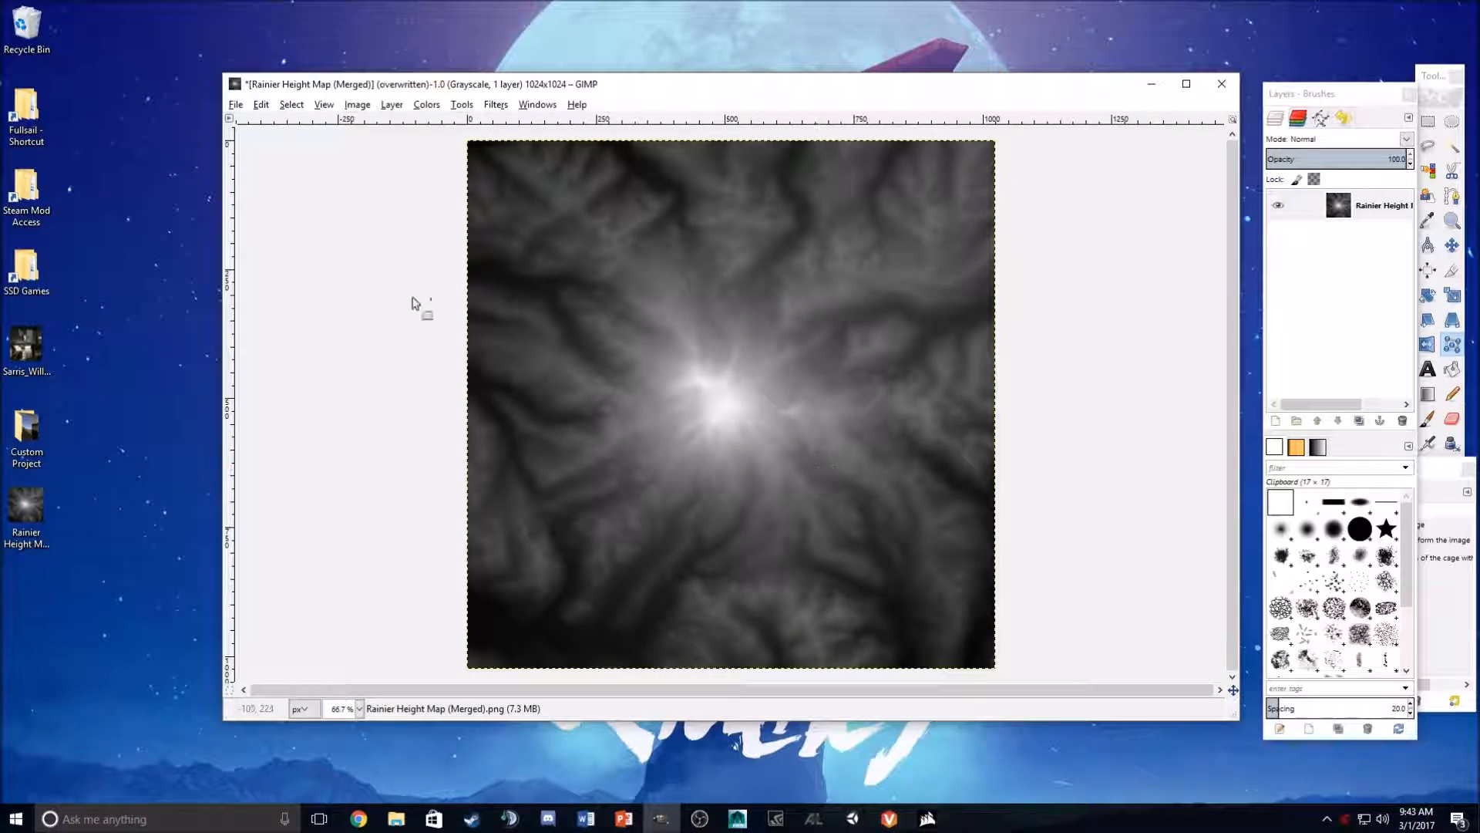
{"action": "left_click", "coordinate": [357, 104]}
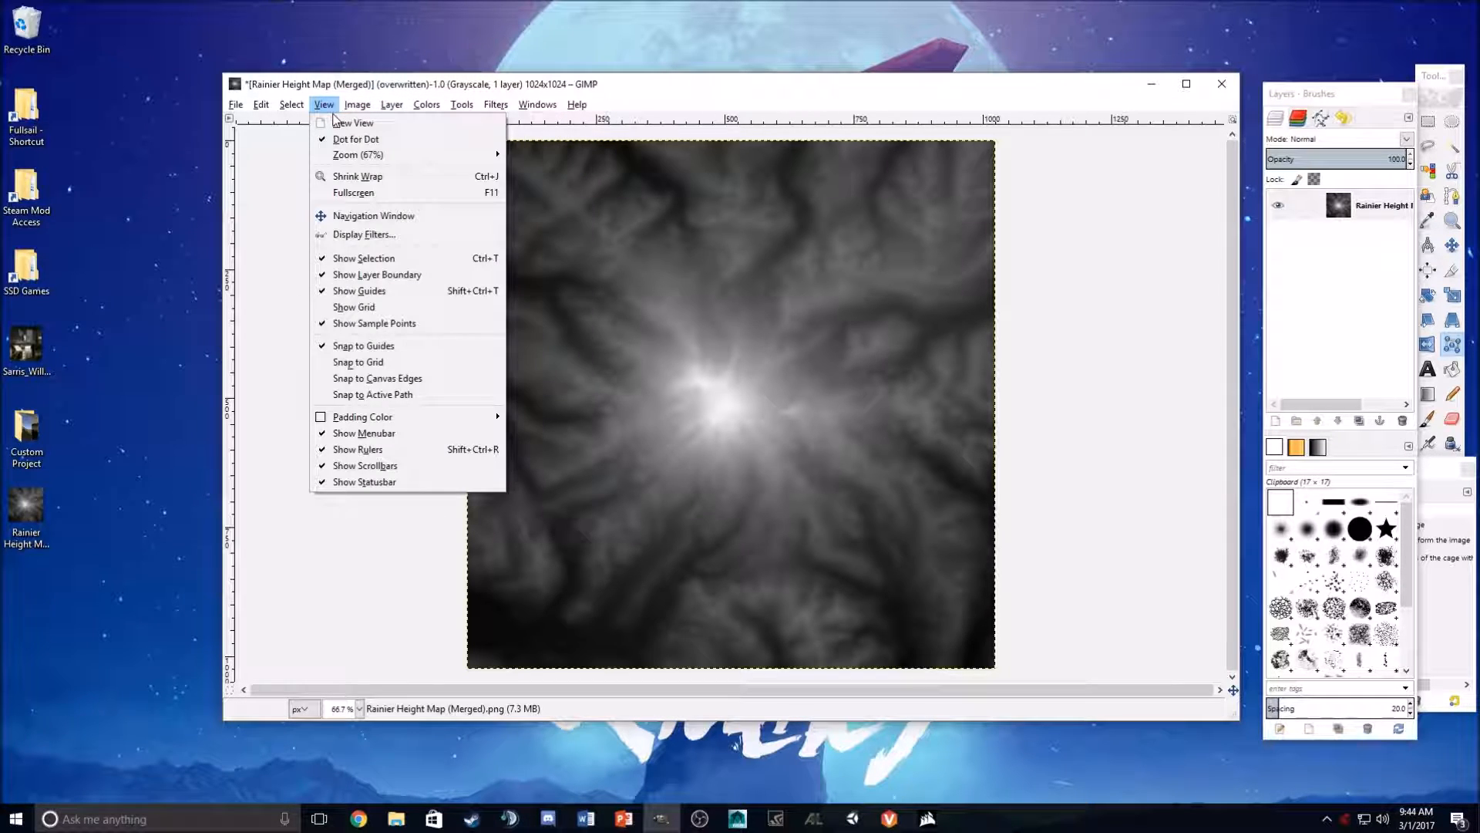
{"action": "left_click", "coordinate": [376, 243]}
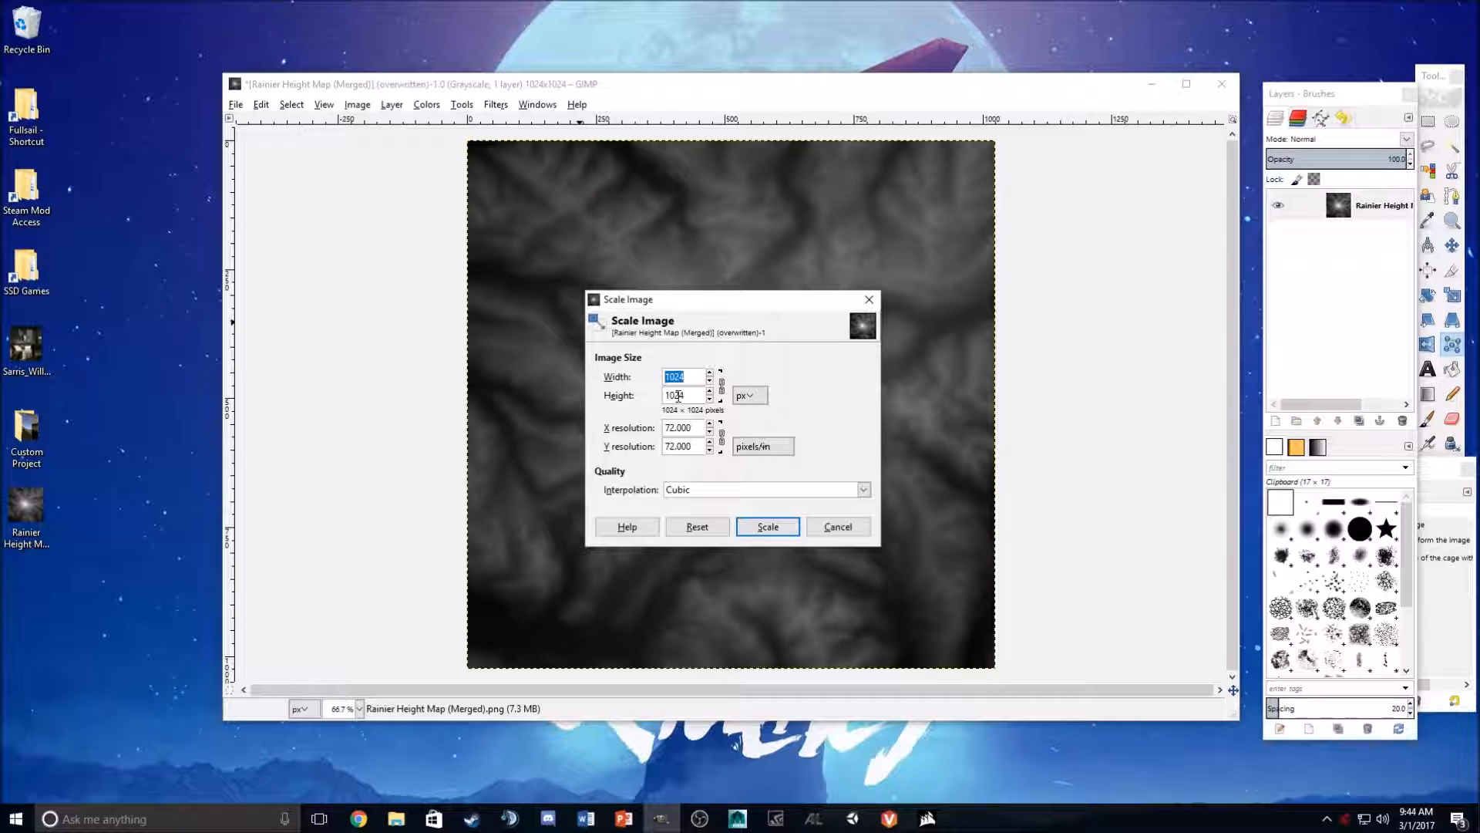
{"action": "left_click", "coordinate": [838, 527]}
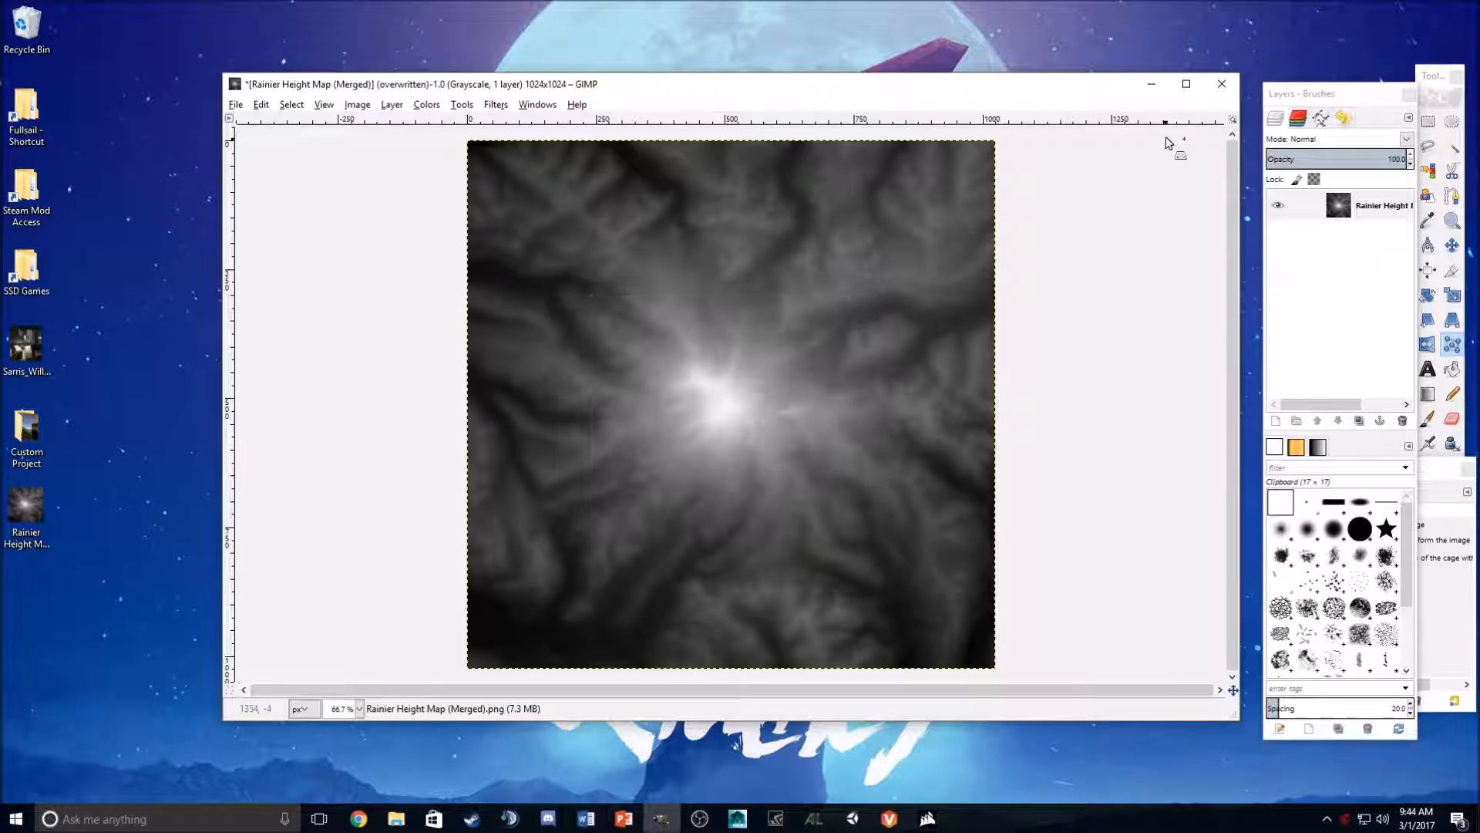
{"action": "left_click", "coordinate": [1151, 85]}
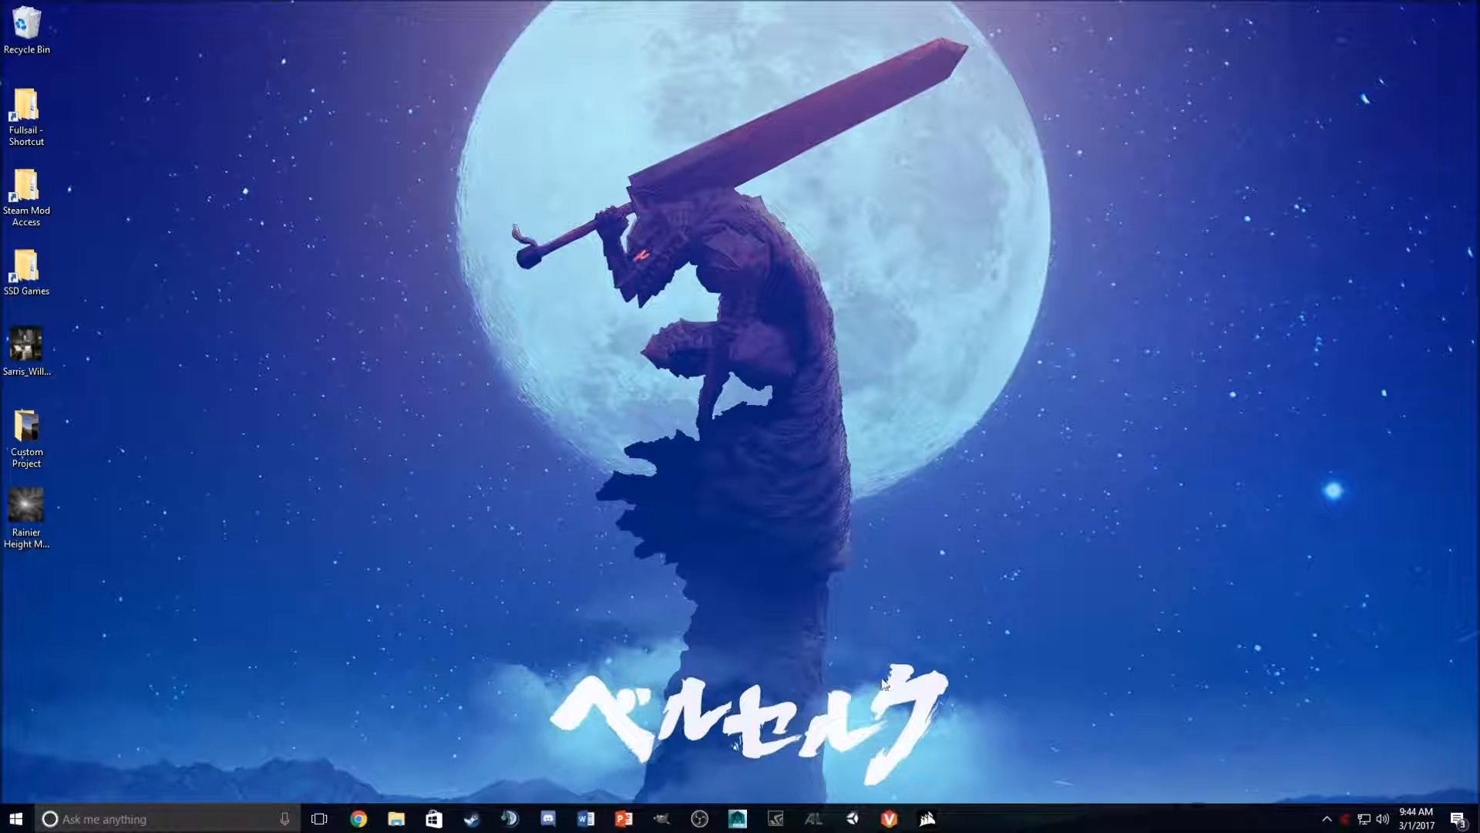
- Create a new JavaScript asset in the project's Assets folder named HeightmapFromTexture
{"action": "left_click", "coordinate": [861, 820]}
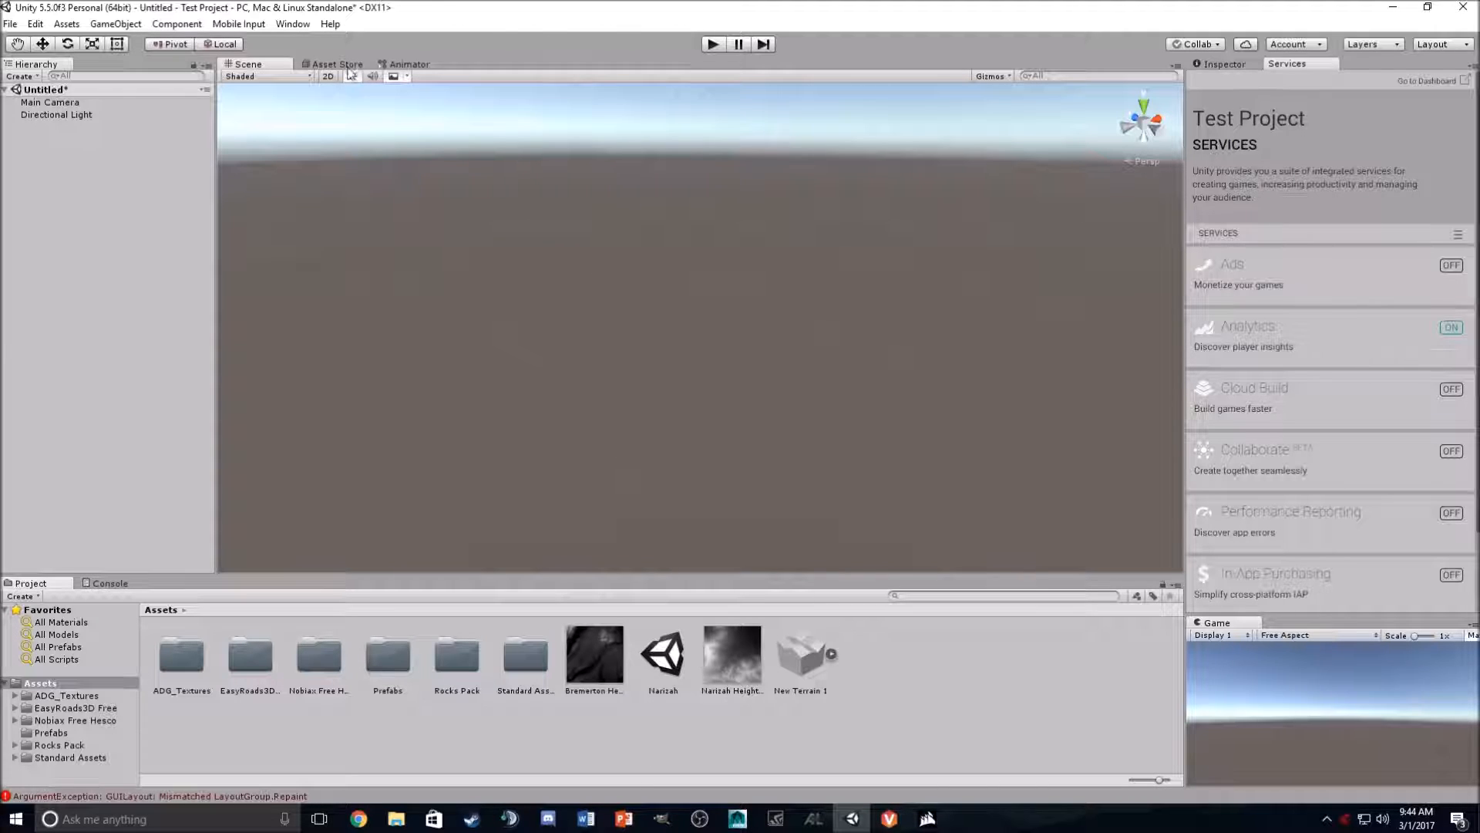
{"action": "right_click", "coordinate": [941, 662]}
{"action": "mouse_move", "coordinate": [1007, 381]}
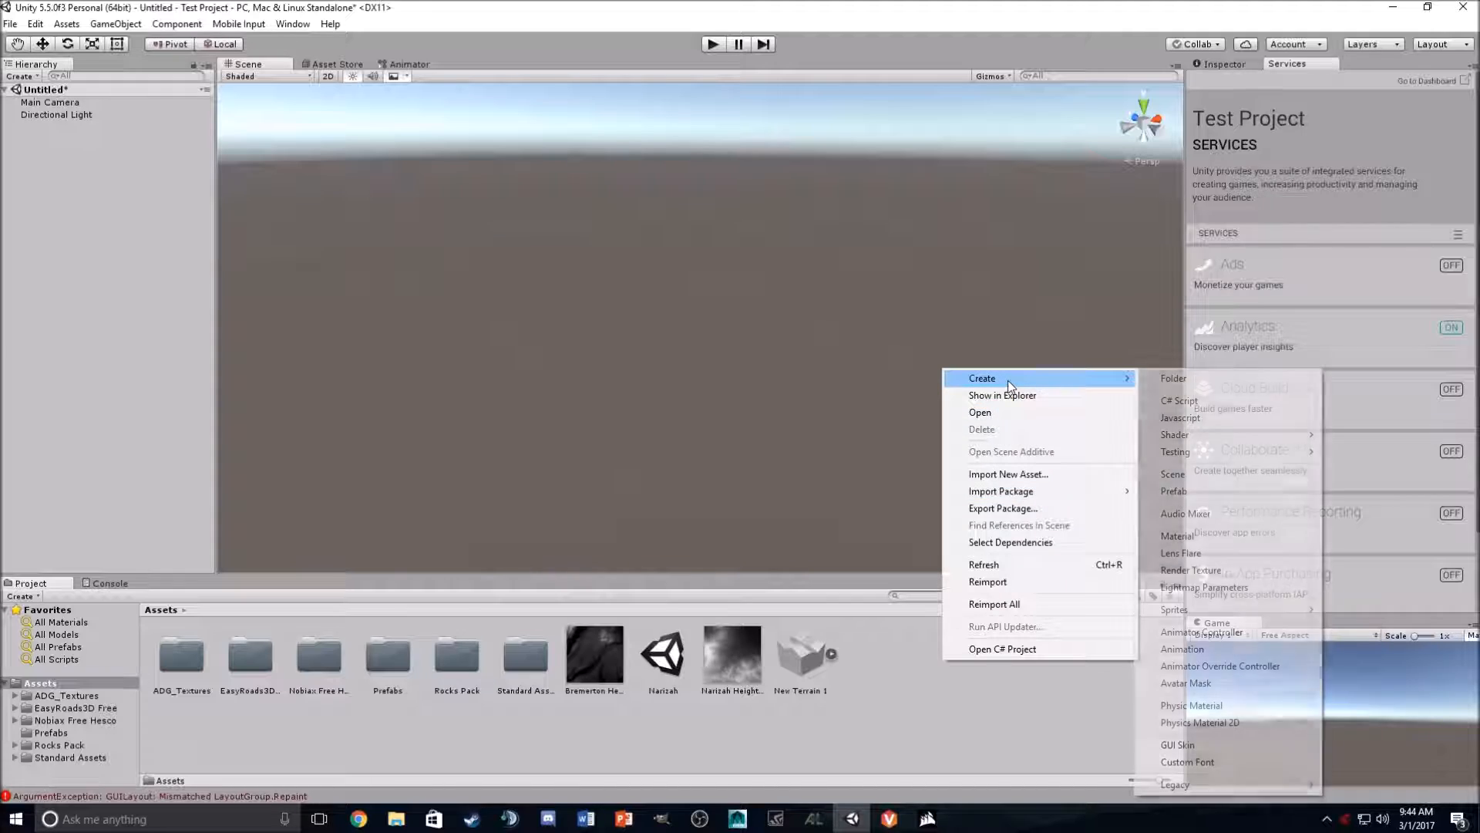
{"action": "left_click", "coordinate": [1179, 417]}
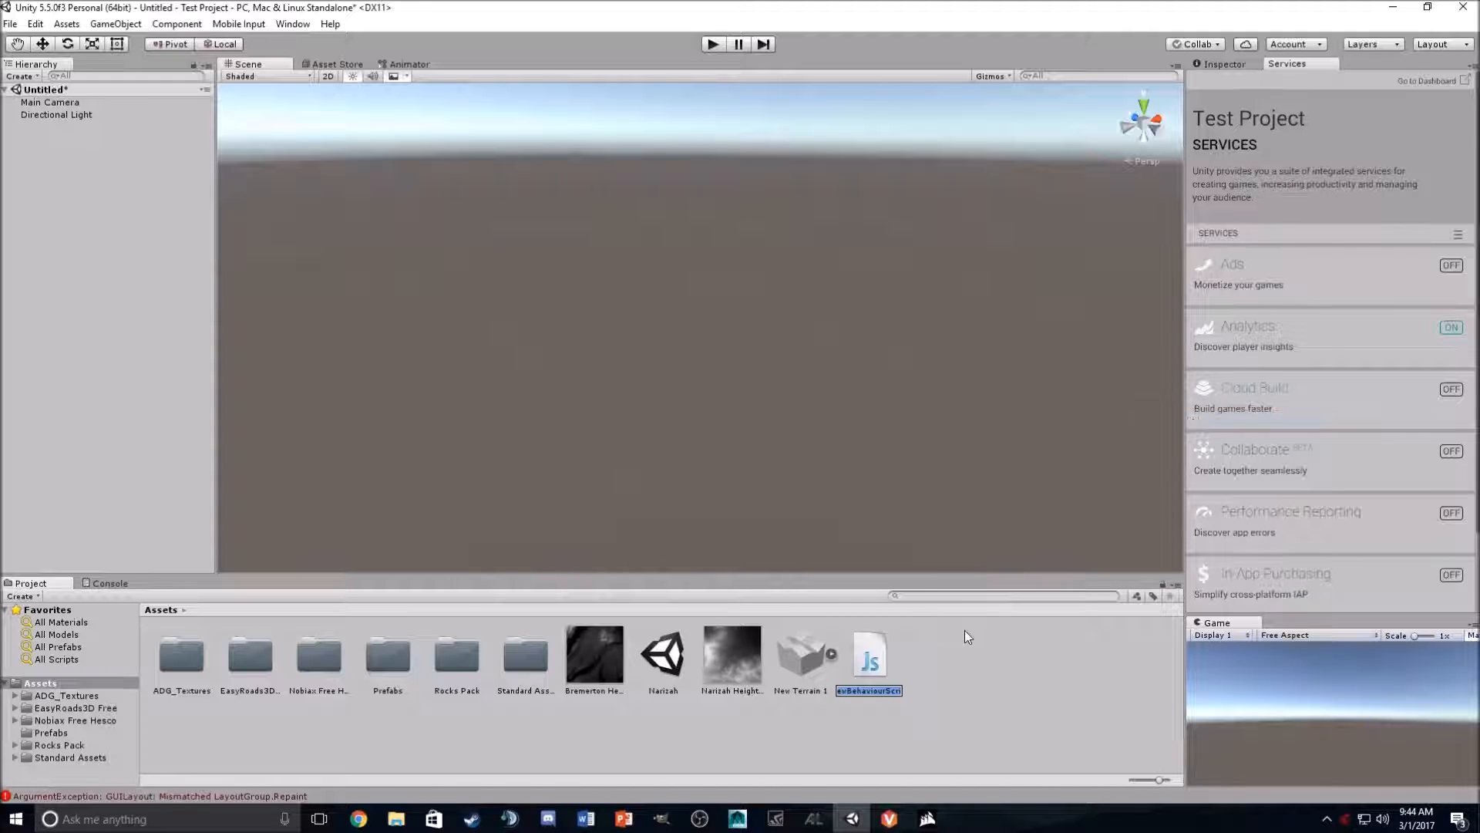
{"action": "type", "text": "Heightmap"}
{"action": "type", "text": "FromTex"}
{"action": "type", "text": "ture"}
{"action": "key", "text": "Return"}
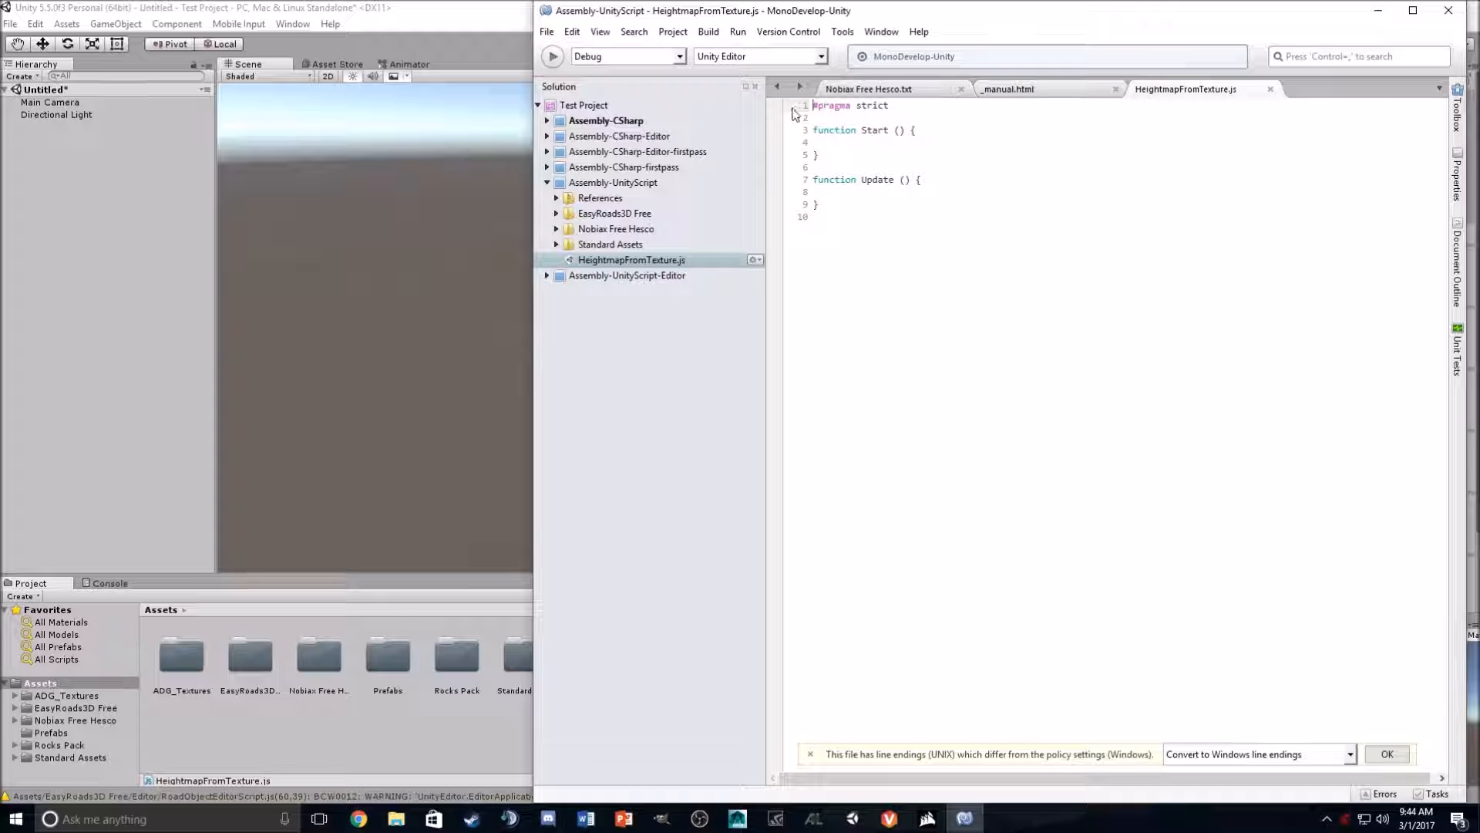
- Copy the HeightmapFromTexture JavaScript code from the Unify Community wiki page in the browser
{"action": "left_click", "coordinate": [358, 818]}
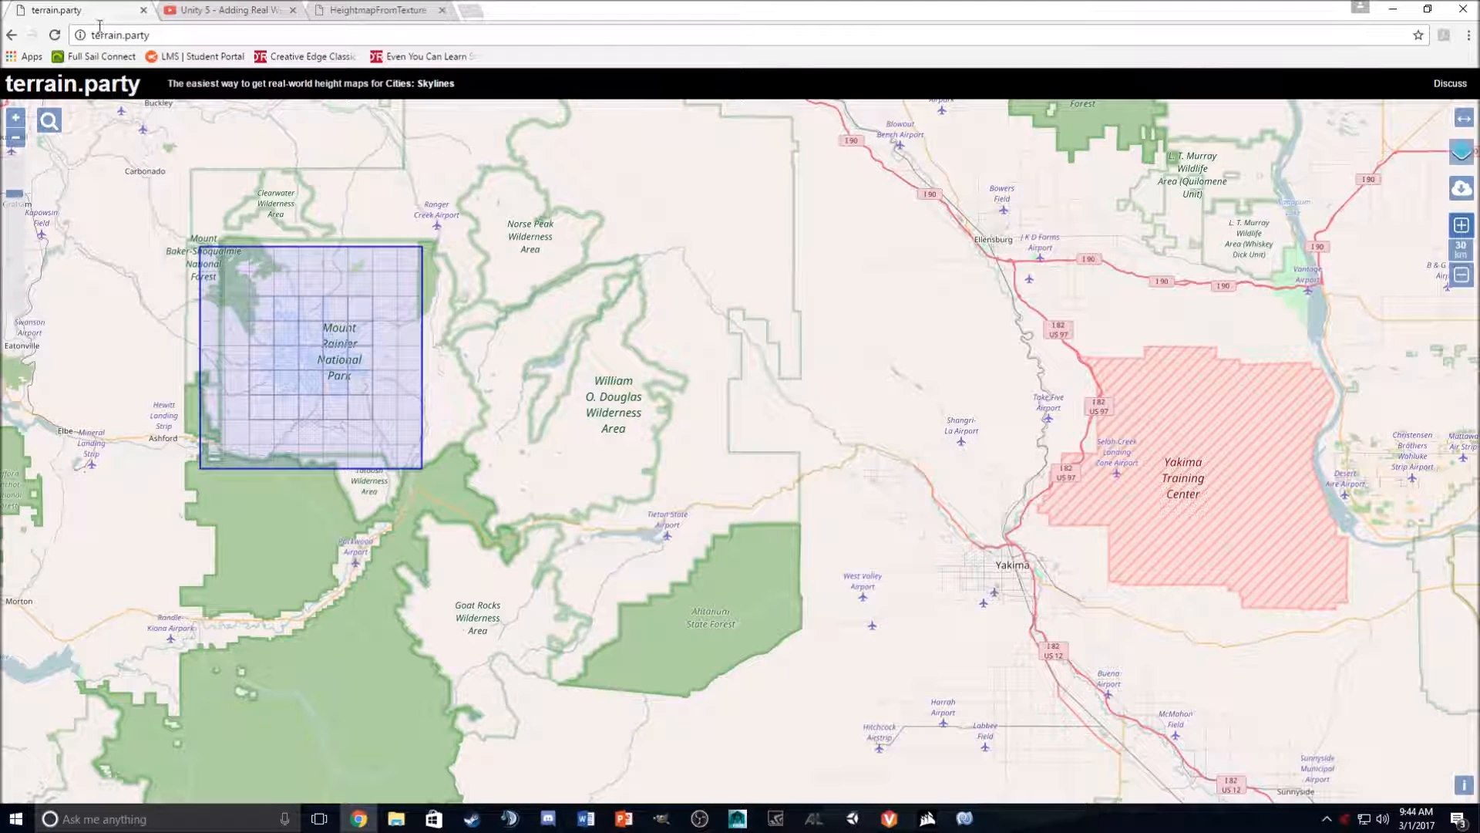
{"action": "left_click", "coordinate": [369, 12]}
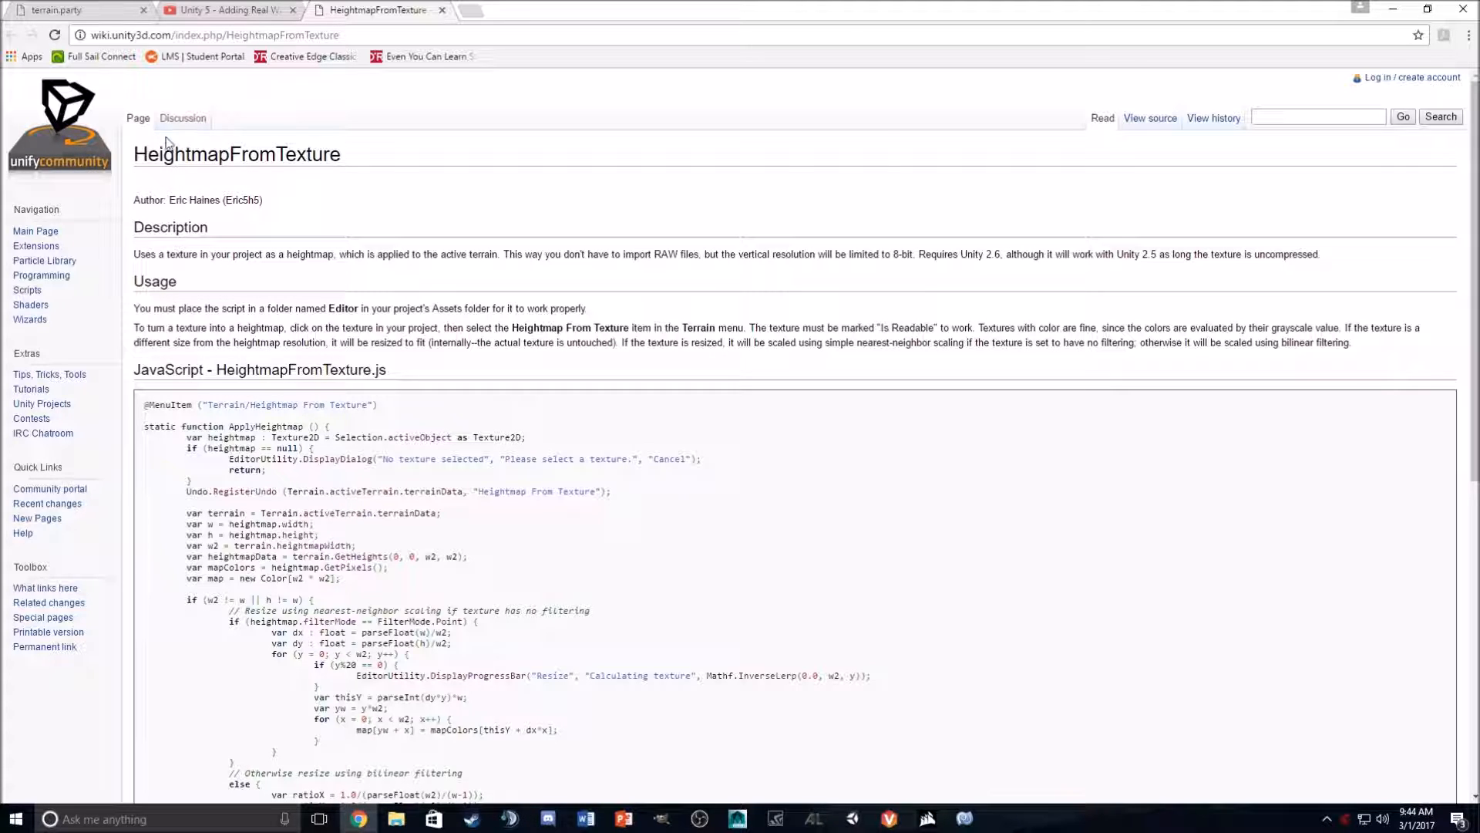
{"action": "left_click_drag", "start_coordinate": [145, 407], "coordinate": [430, 633]}
{"action": "right_click", "coordinate": [303, 318]}
{"action": "left_click", "coordinate": [339, 327]}
{"action": "left_click", "coordinate": [1393, 9]}
- Replace the script's default contents with the copied HeightmapFromTexture code and save the file
{"action": "left_click_drag", "start_coordinate": [820, 205], "coordinate": [794, 105]}
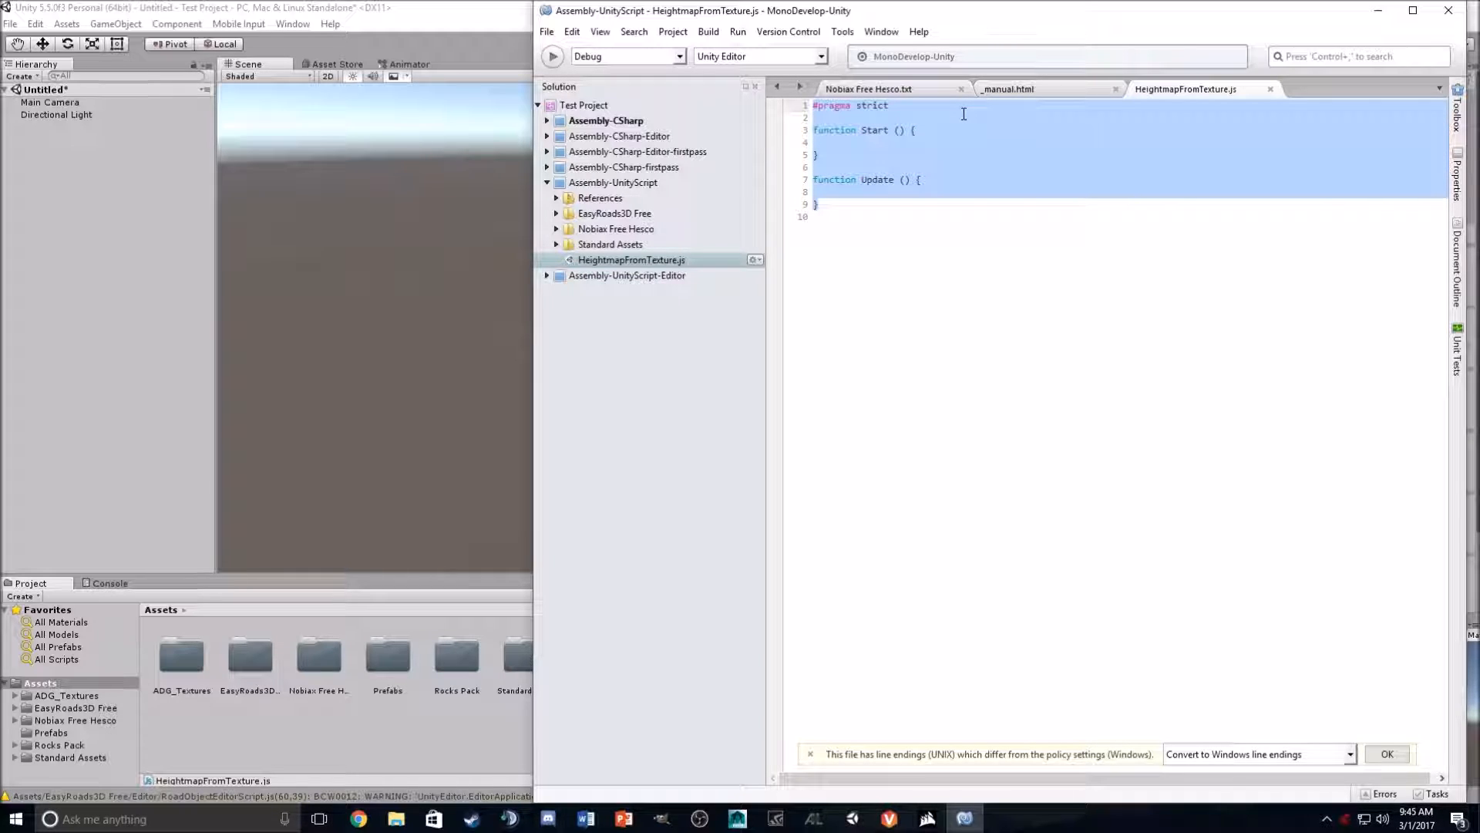
{"action": "key", "text": "ctrl+v"}
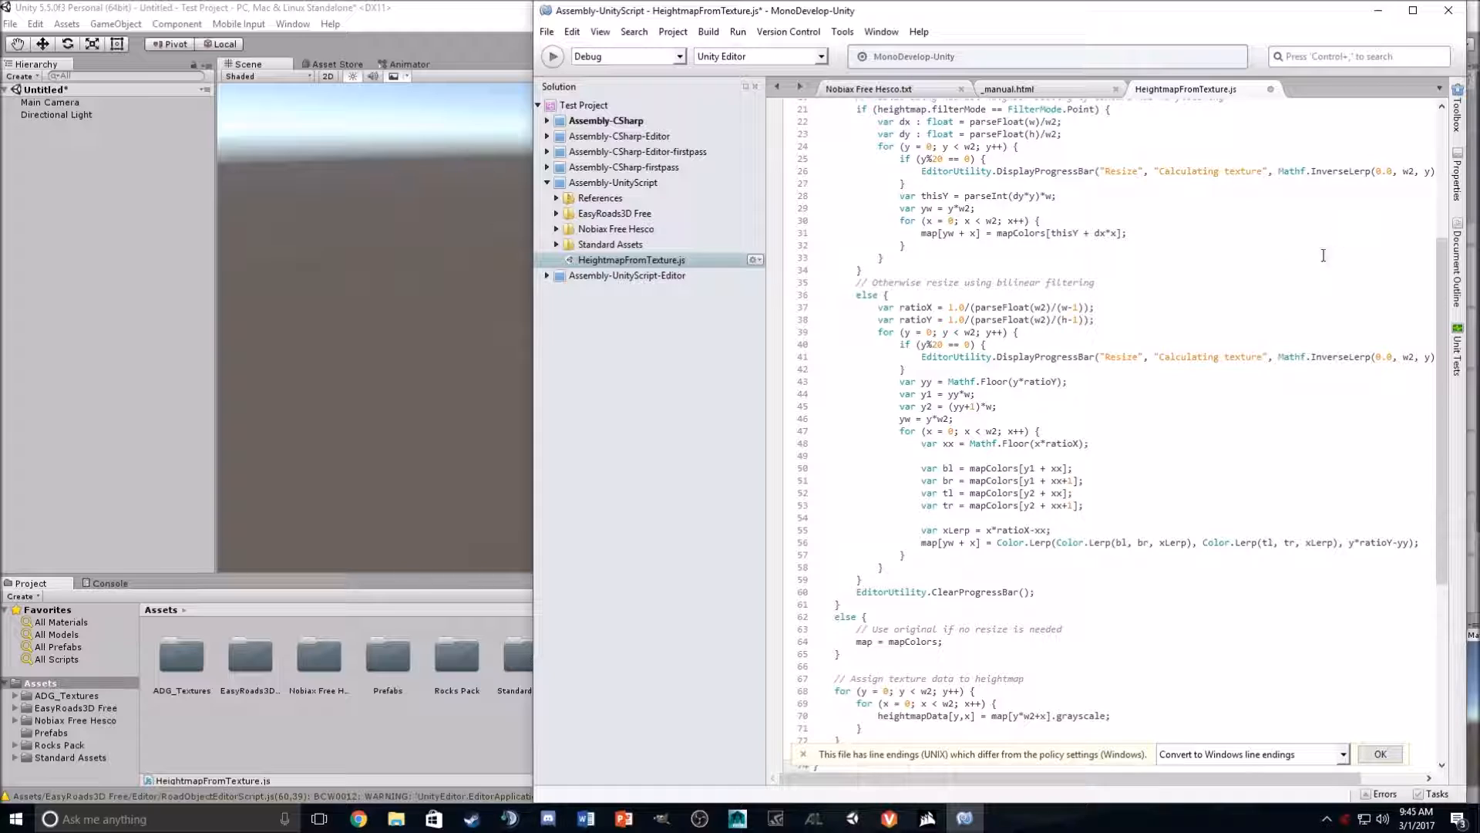
{"action": "scroll", "coordinate": [1313, 257], "scroll_direction": "up", "scroll_amount": 7}
{"action": "left_click", "coordinate": [546, 32]}
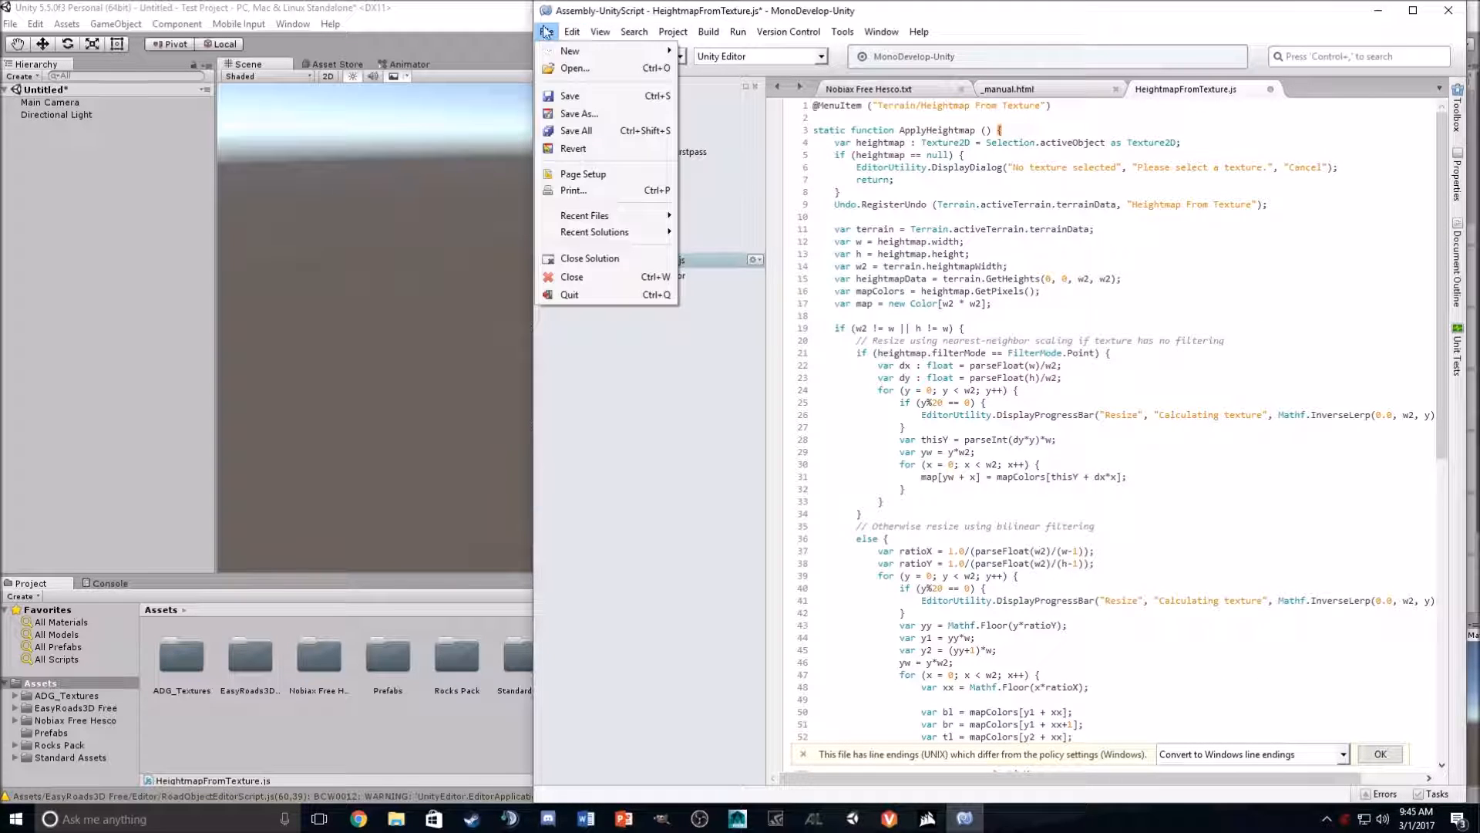
{"action": "left_click", "coordinate": [564, 96]}
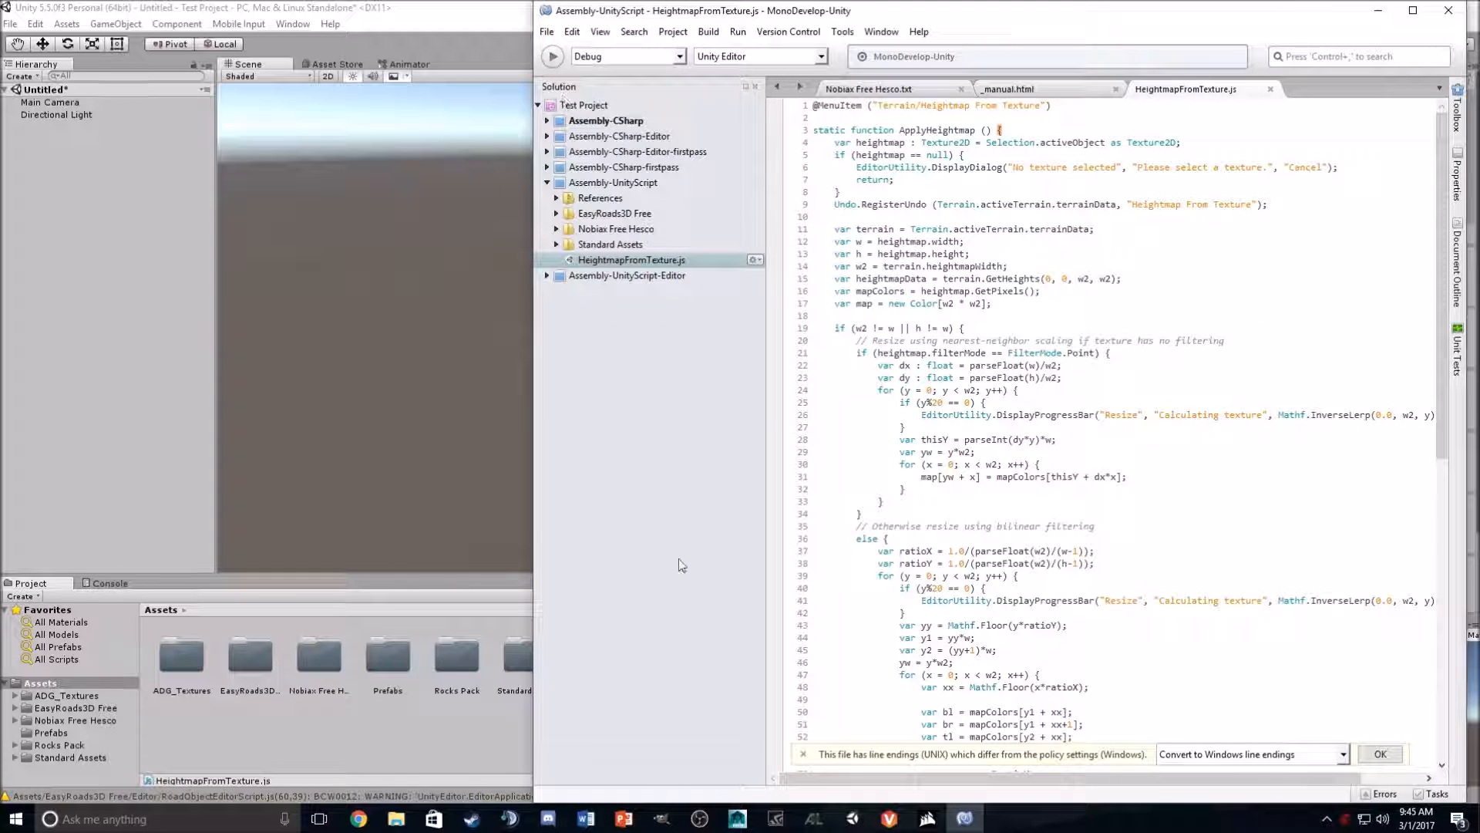
{"action": "left_click", "coordinate": [1378, 10]}
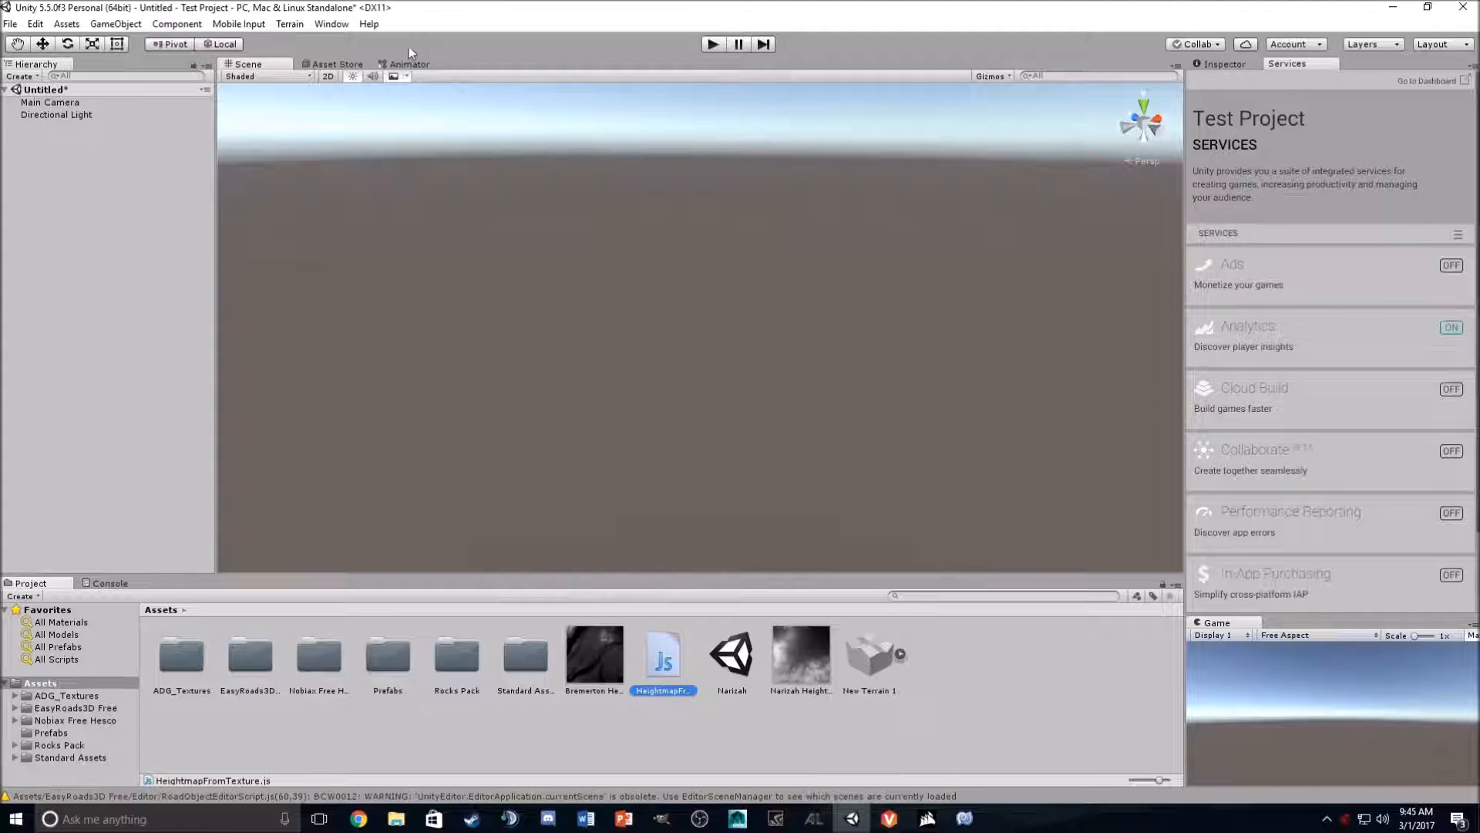
- Check the new Terrain menu for the Heightmap From Texture command
{"action": "left_click", "coordinate": [290, 24]}
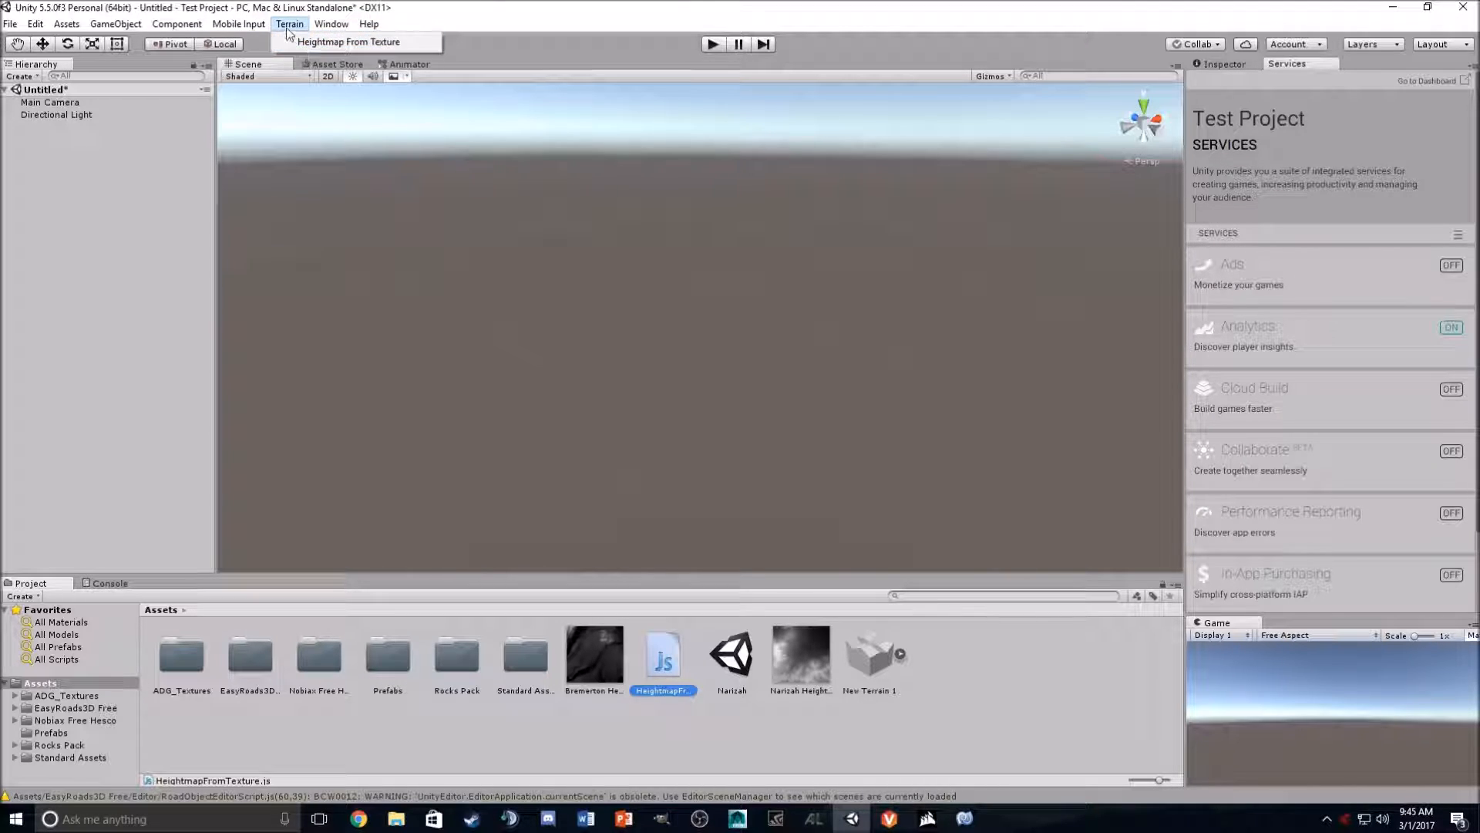
{"action": "left_click", "coordinate": [289, 26]}
{"action": "left_click", "coordinate": [79, 183]}
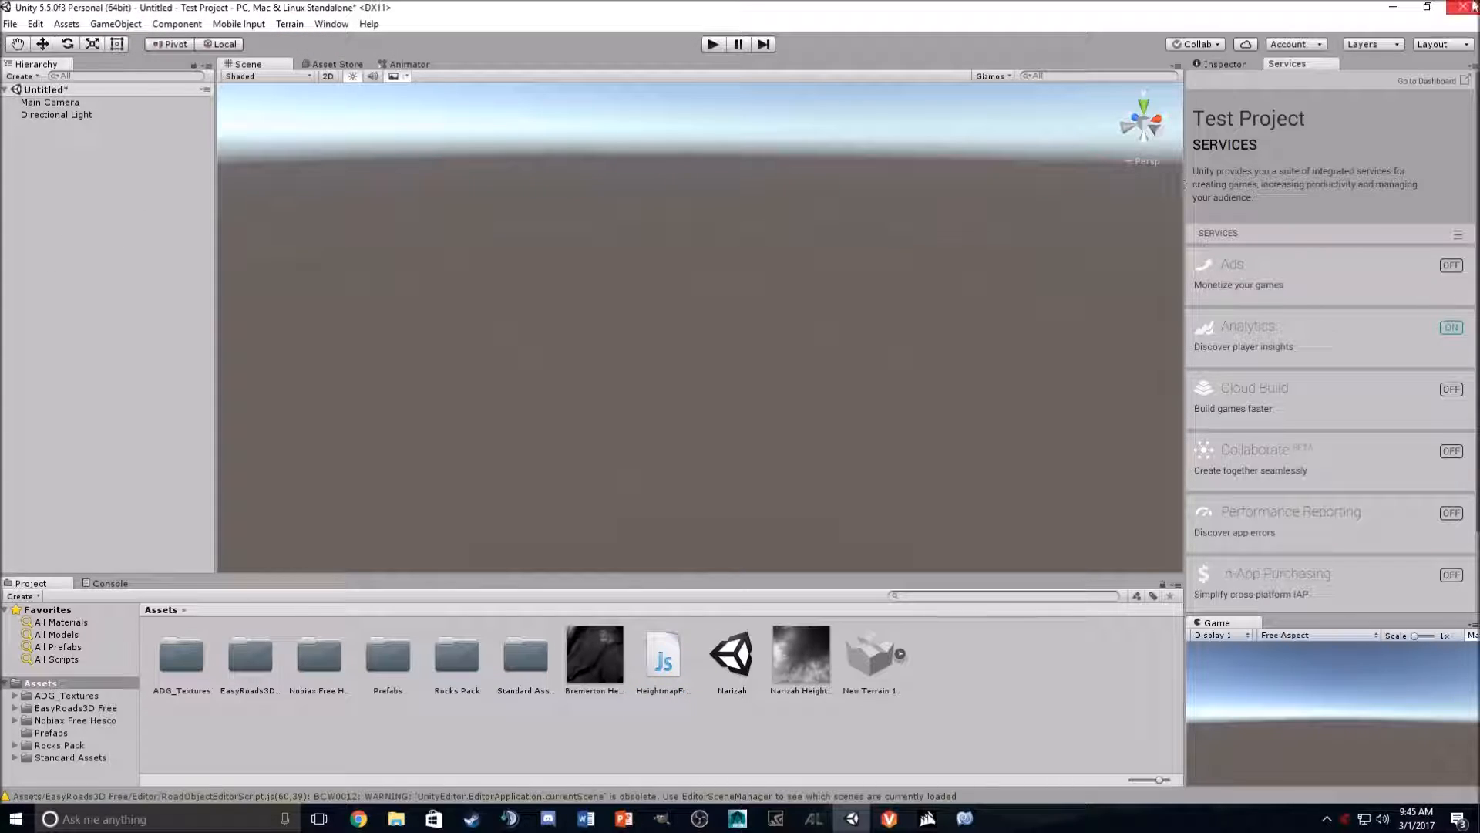
- Import the Rainier Height Map PNG from the desktop into the project's Assets folder
{"action": "left_click", "coordinate": [1427, 7]}
{"action": "left_click_drag", "start_coordinate": [955, 22], "coordinate": [1229, 27]}
{"action": "left_click_drag", "start_coordinate": [27, 511], "coordinate": [1254, 663]}
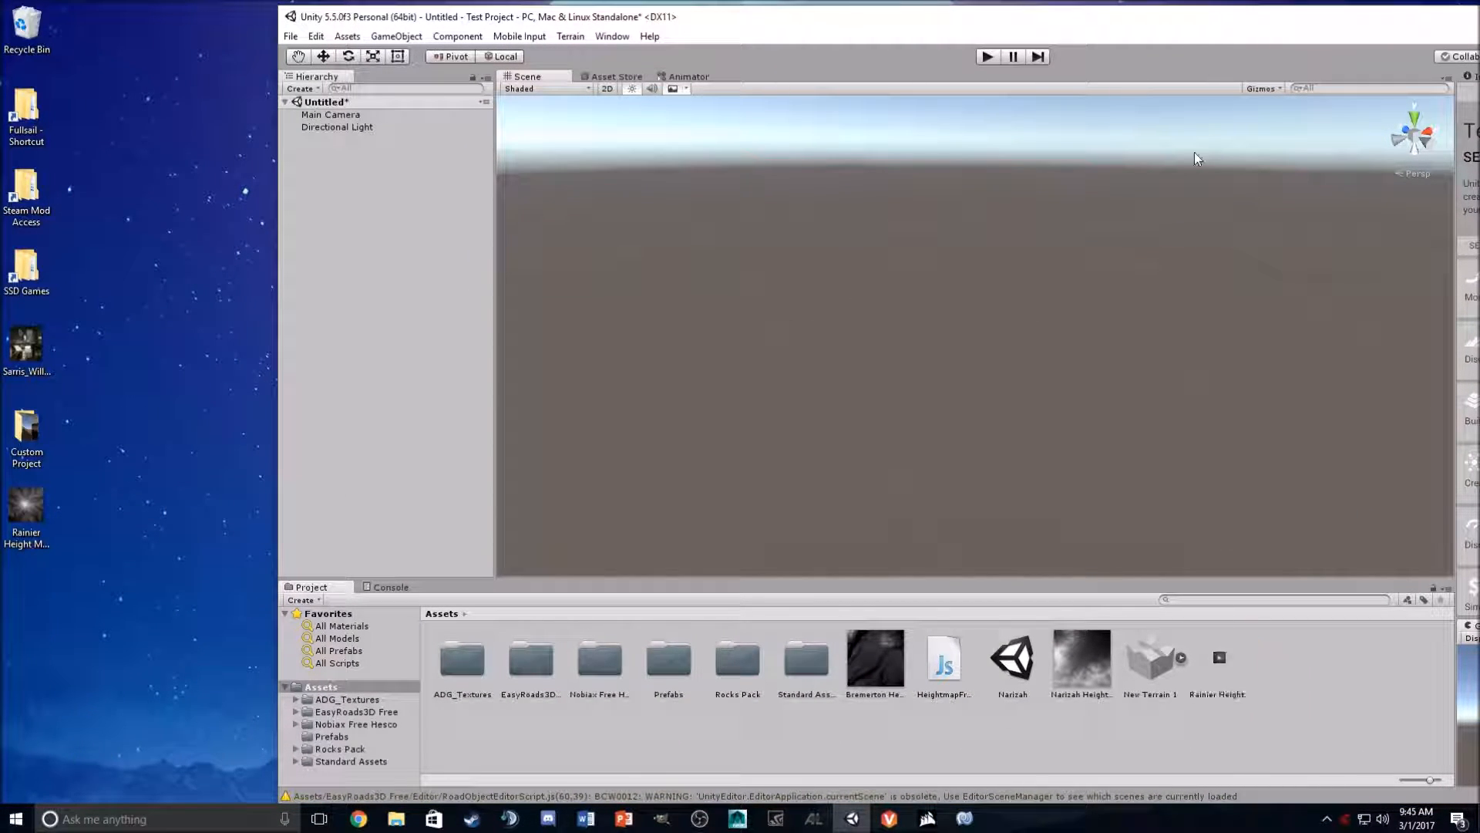
{"action": "double_click", "coordinate": [1449, 17]}
{"action": "left_click", "coordinate": [1450, 14]}
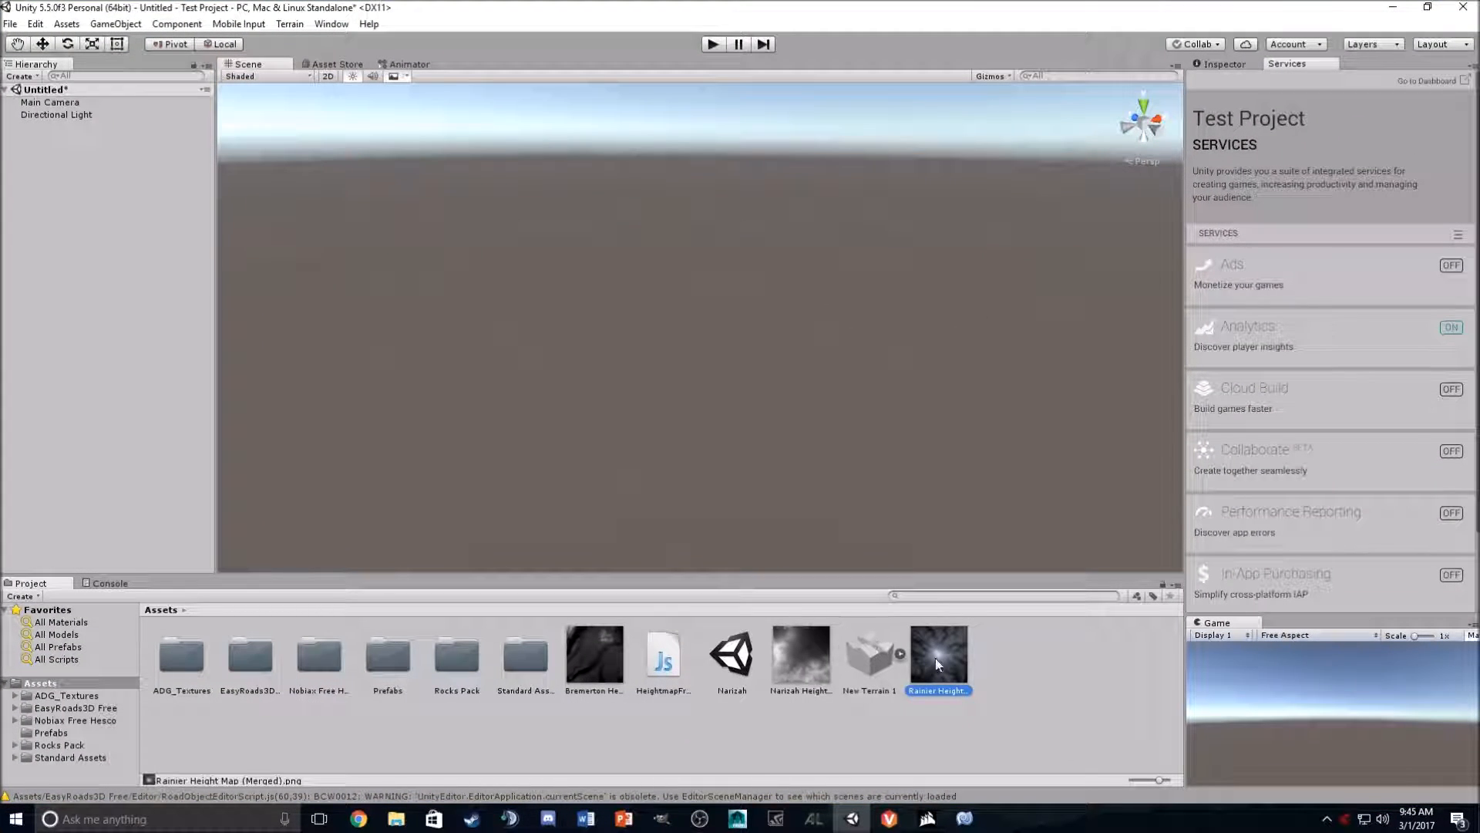
- Enable Read/Write in the Rainier Height Map texture's import settings and apply the change
{"action": "left_click", "coordinate": [1234, 67]}
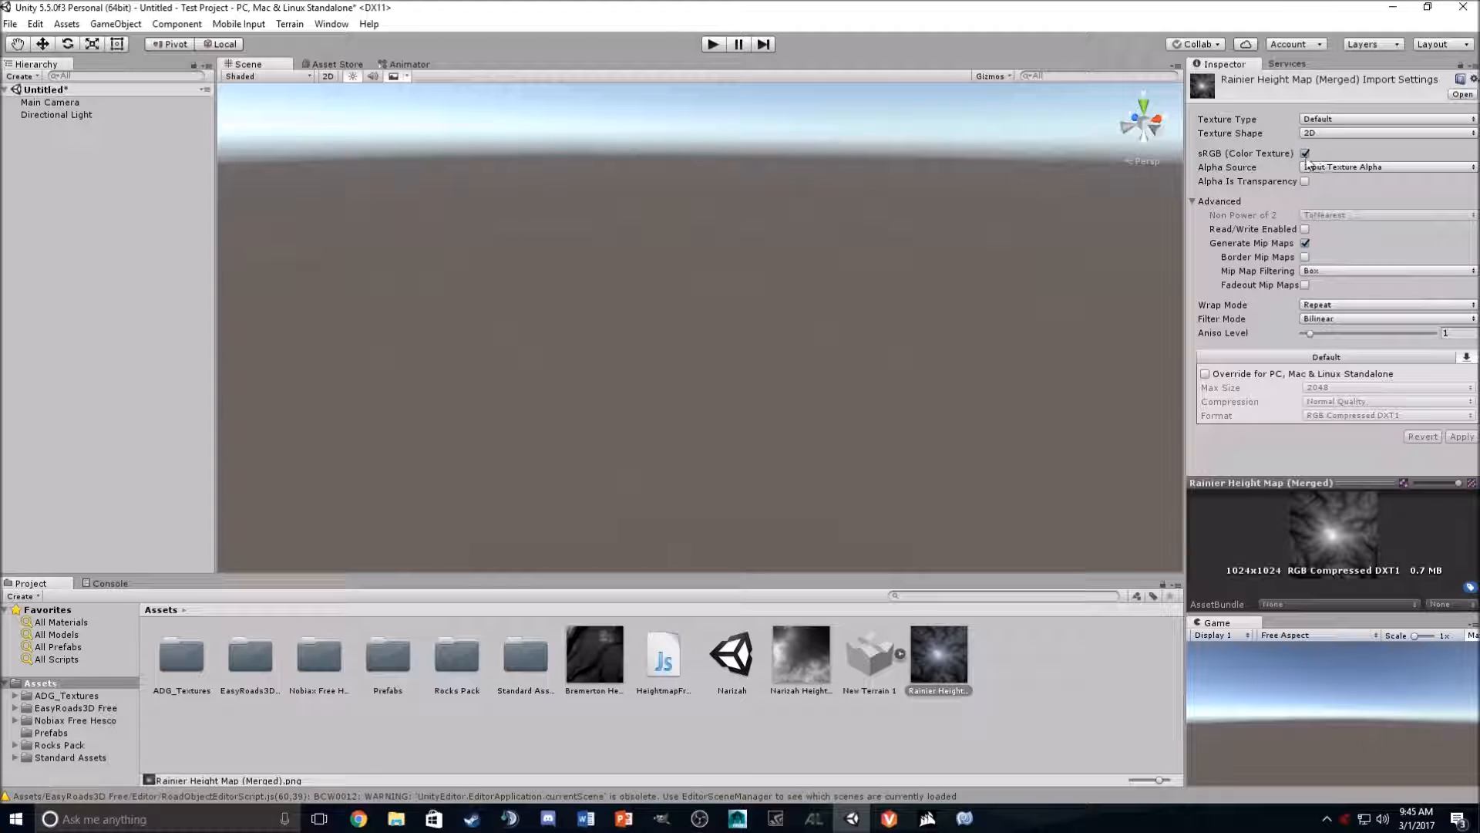
{"action": "left_click", "coordinate": [1305, 230]}
{"action": "left_click", "coordinate": [1461, 436]}
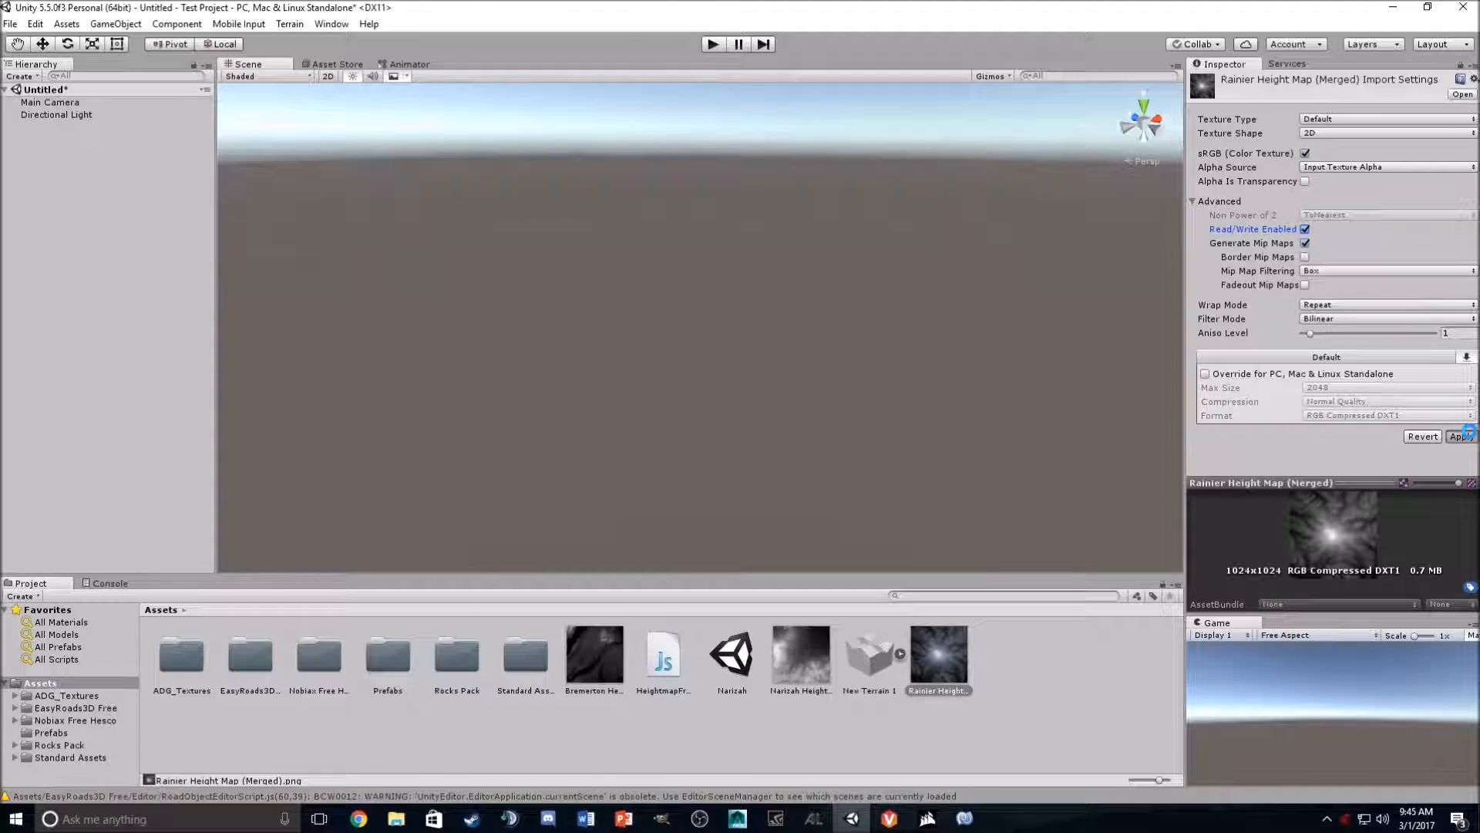
{"action": "left_click", "coordinate": [2, 318]}
- Create a new 3D Terrain object and frame it in the scene view
{"action": "left_click", "coordinate": [66, 24]}
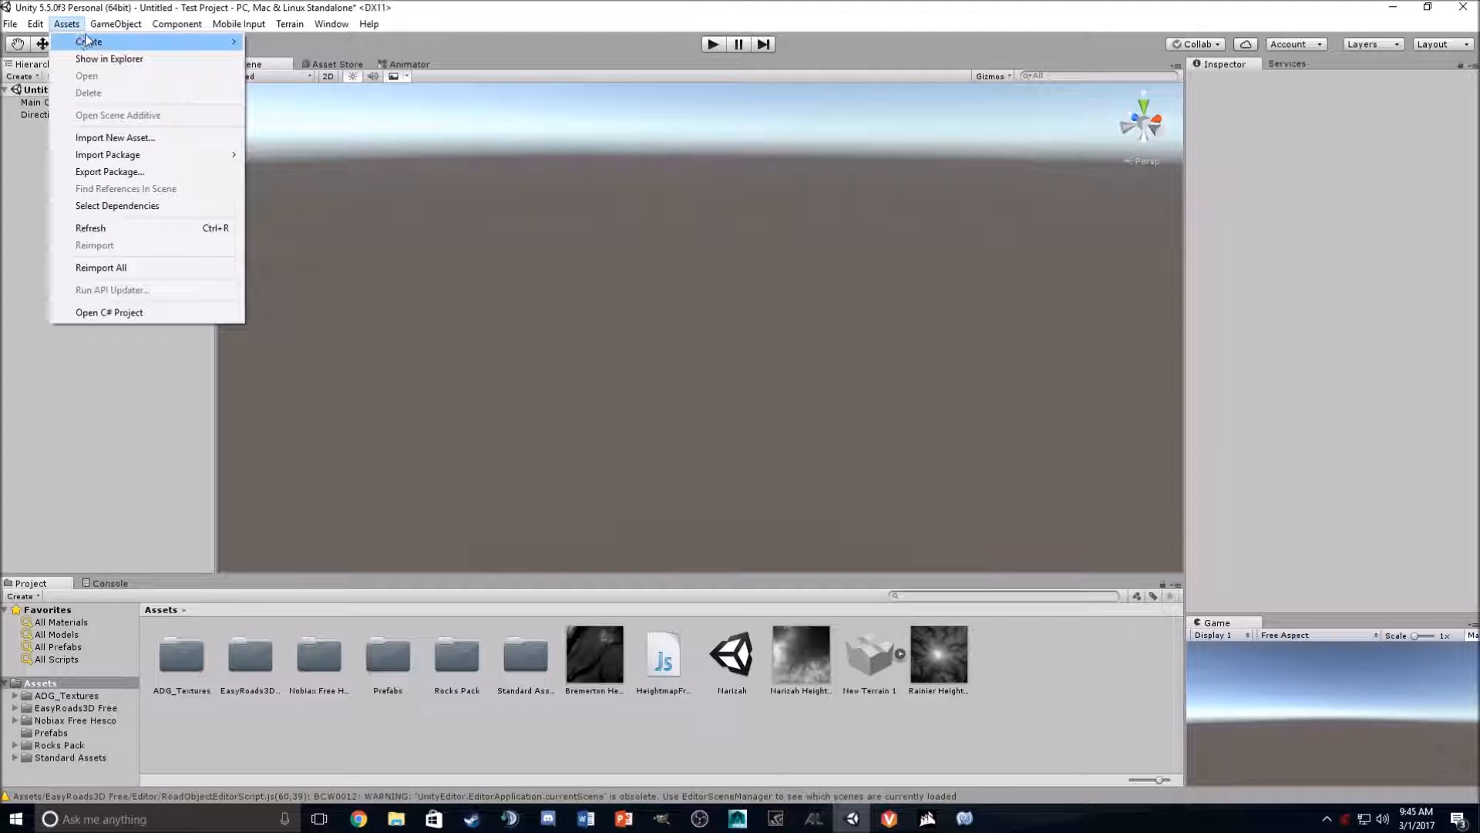
{"action": "mouse_move", "coordinate": [120, 26]}
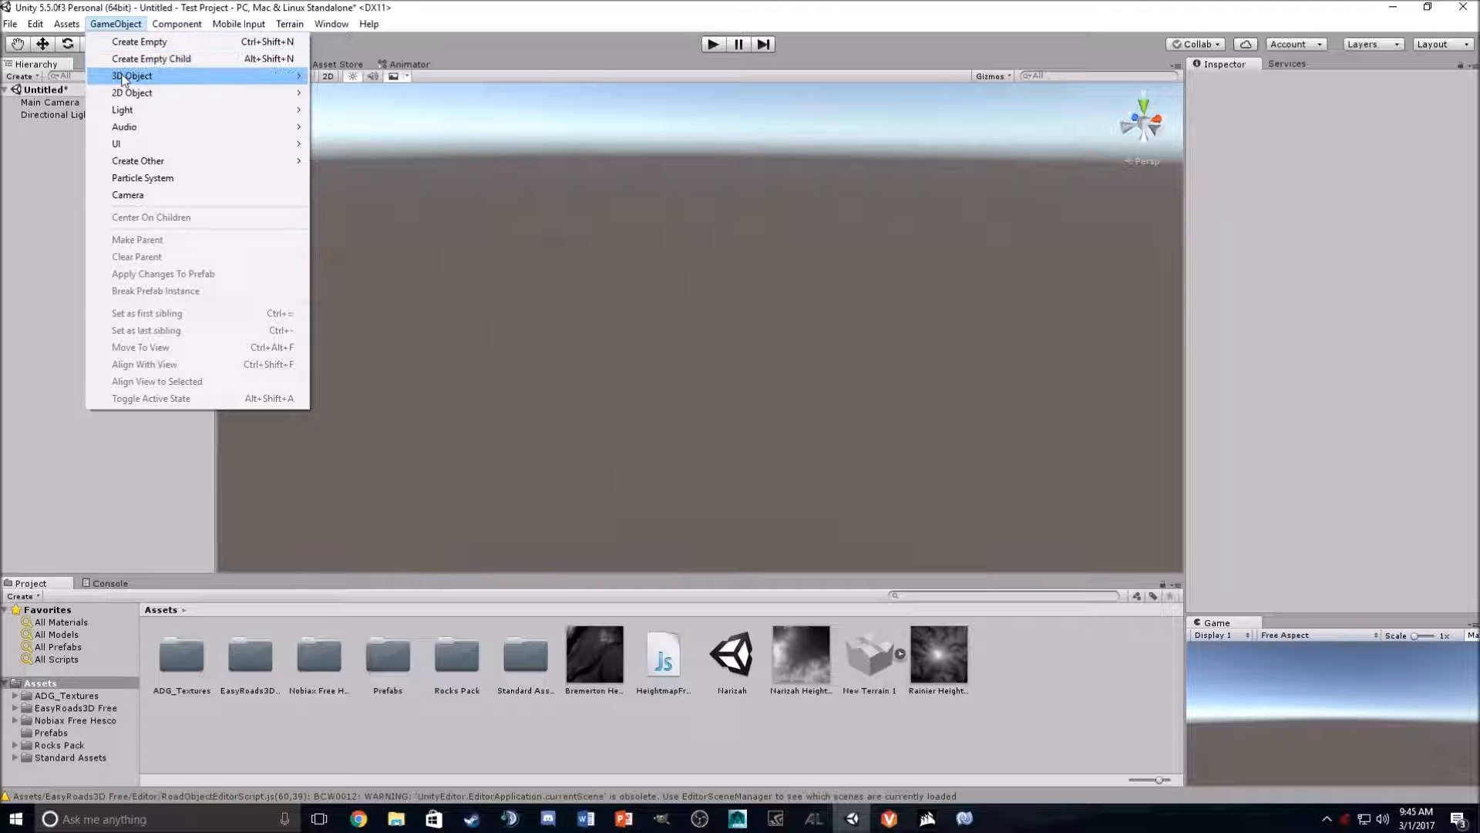
{"action": "mouse_move", "coordinate": [235, 77]}
{"action": "left_click", "coordinate": [368, 208]}
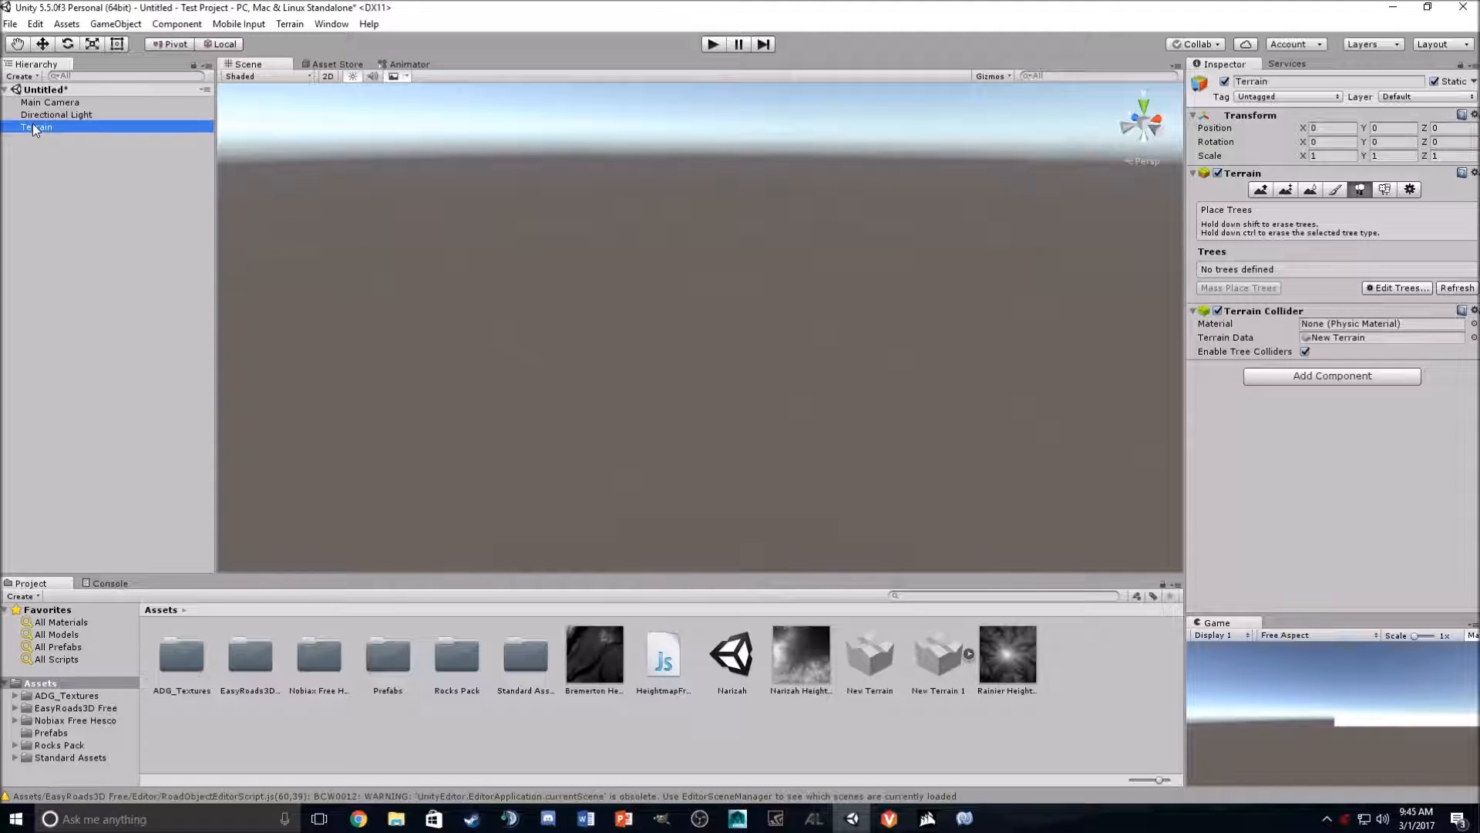
{"action": "double_click", "coordinate": [35, 128]}
{"action": "left_click_drag", "start_coordinate": [615, 264], "coordinate": [886, 316], "text": "alt"}
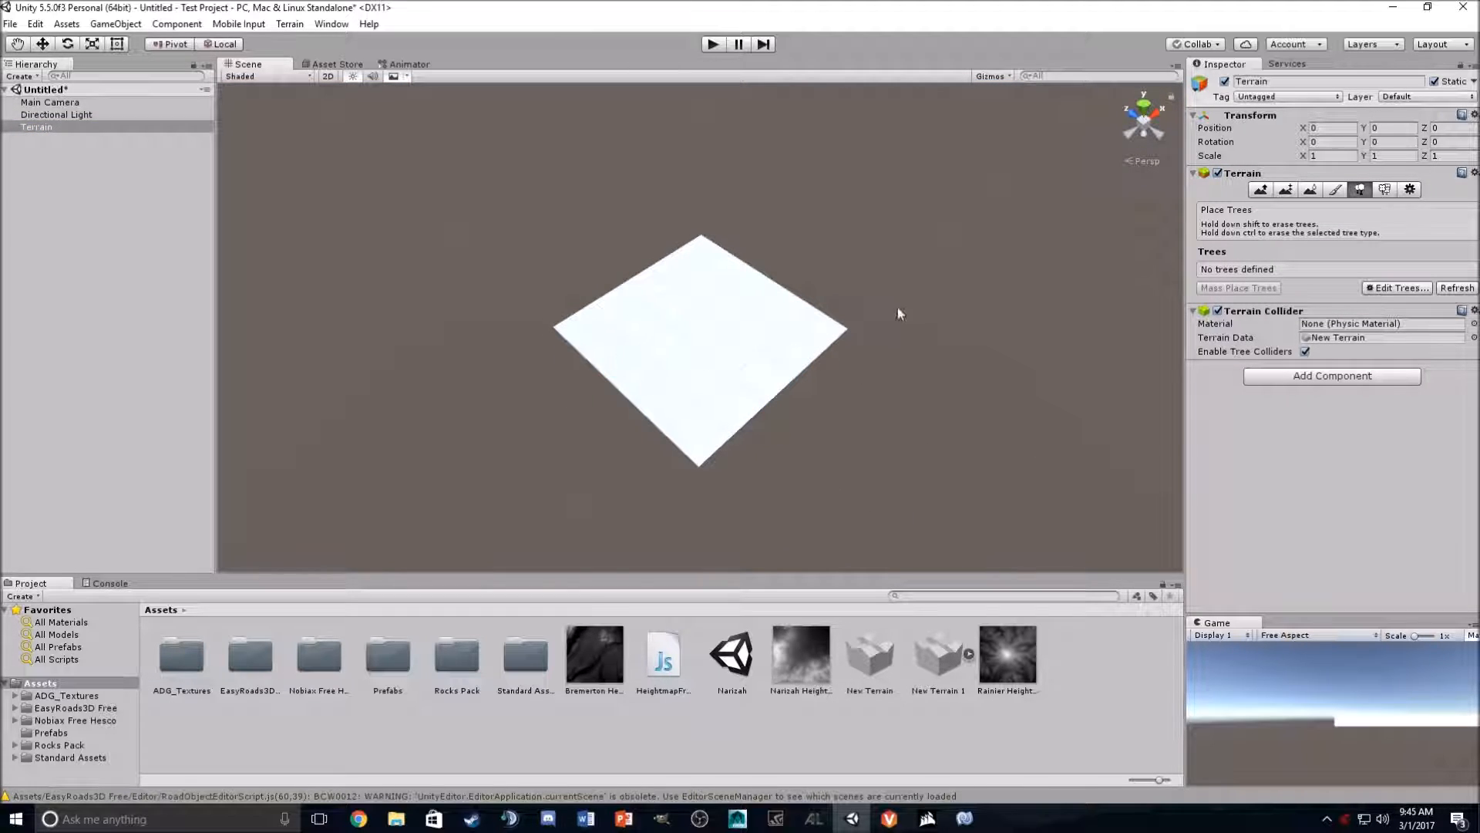
- Open the terrain's settings and set Terrain Width and Terrain Length to 3000
{"action": "left_click", "coordinate": [1409, 189]}
{"action": "scroll", "coordinate": [1365, 294], "scroll_direction": "down", "scroll_amount": 5}
{"action": "scroll", "coordinate": [1348, 343], "scroll_direction": "down", "scroll_amount": 3}
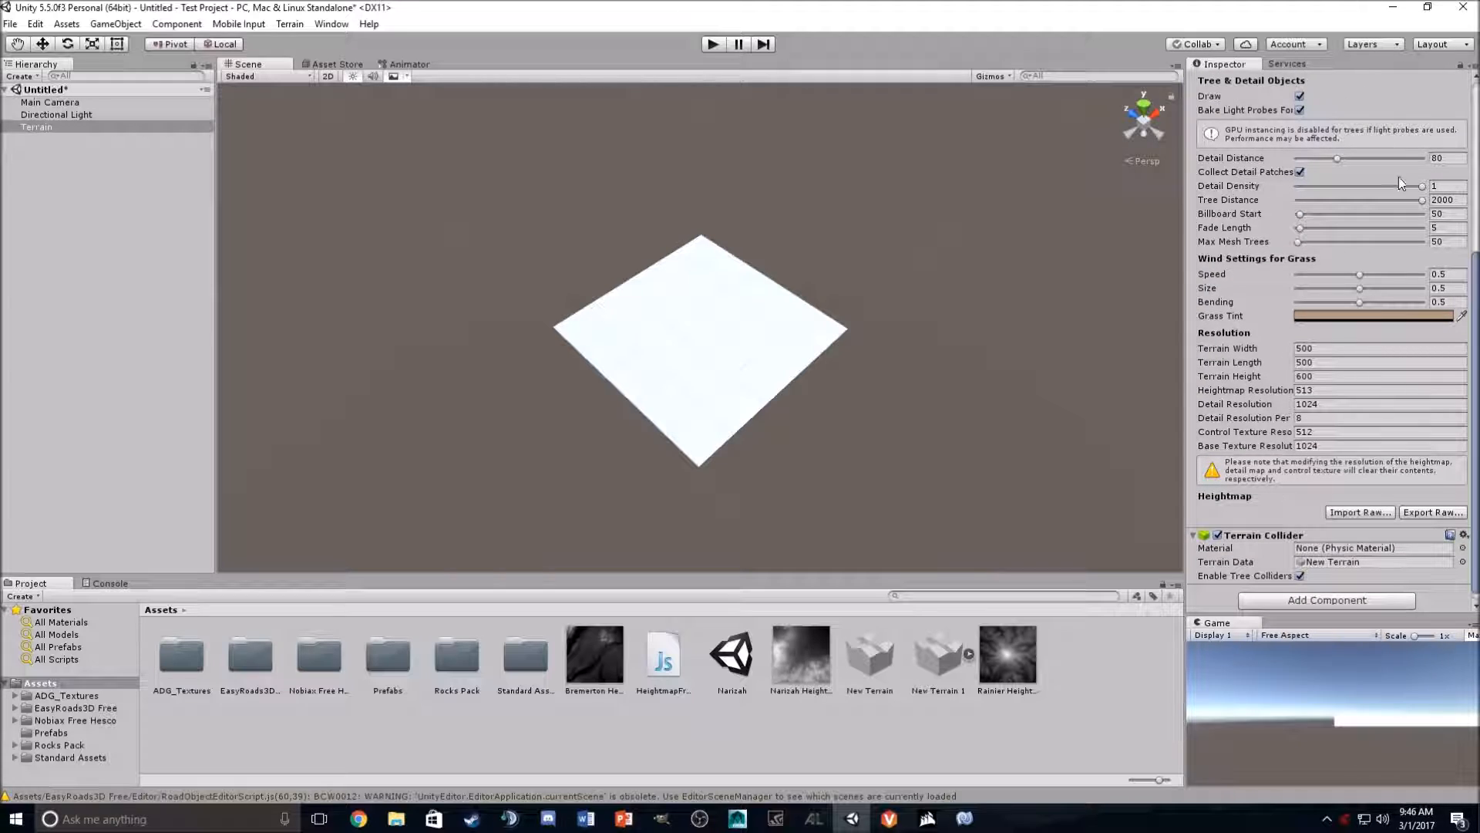
{"action": "scroll", "coordinate": [1356, 201], "scroll_direction": "down", "scroll_amount": 1}
{"action": "left_click", "coordinate": [1327, 340]}
{"action": "type", "text": "300"}
{"action": "key", "text": "Tab"}
{"action": "type", "text": "3000"}
{"action": "key", "text": "Tab"}
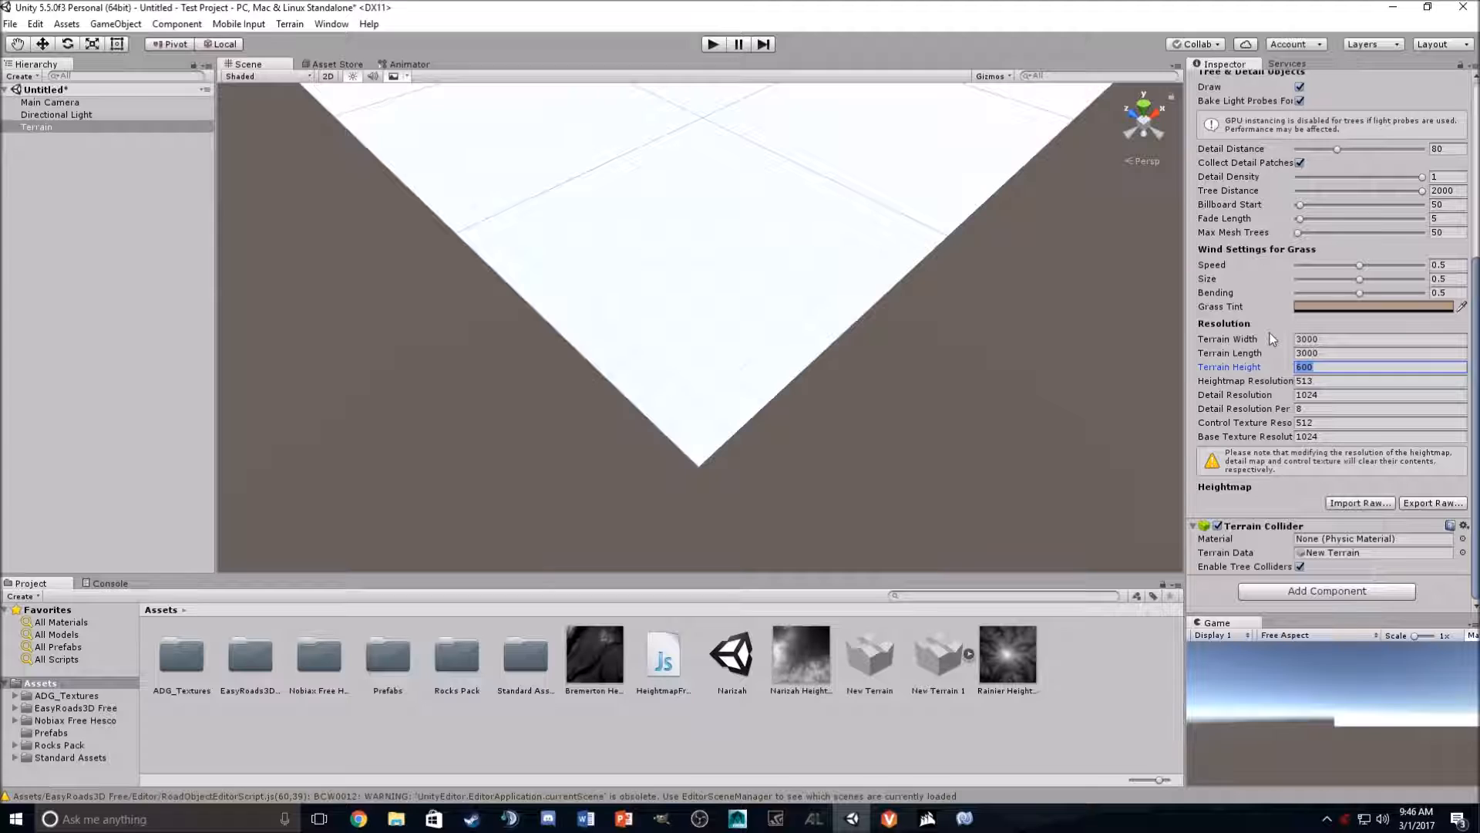
- Set the Terrain Height to 1000 and the Heightmap Resolution to 1025
{"action": "type", "text": "1000"}
{"action": "key", "text": "Tab"}
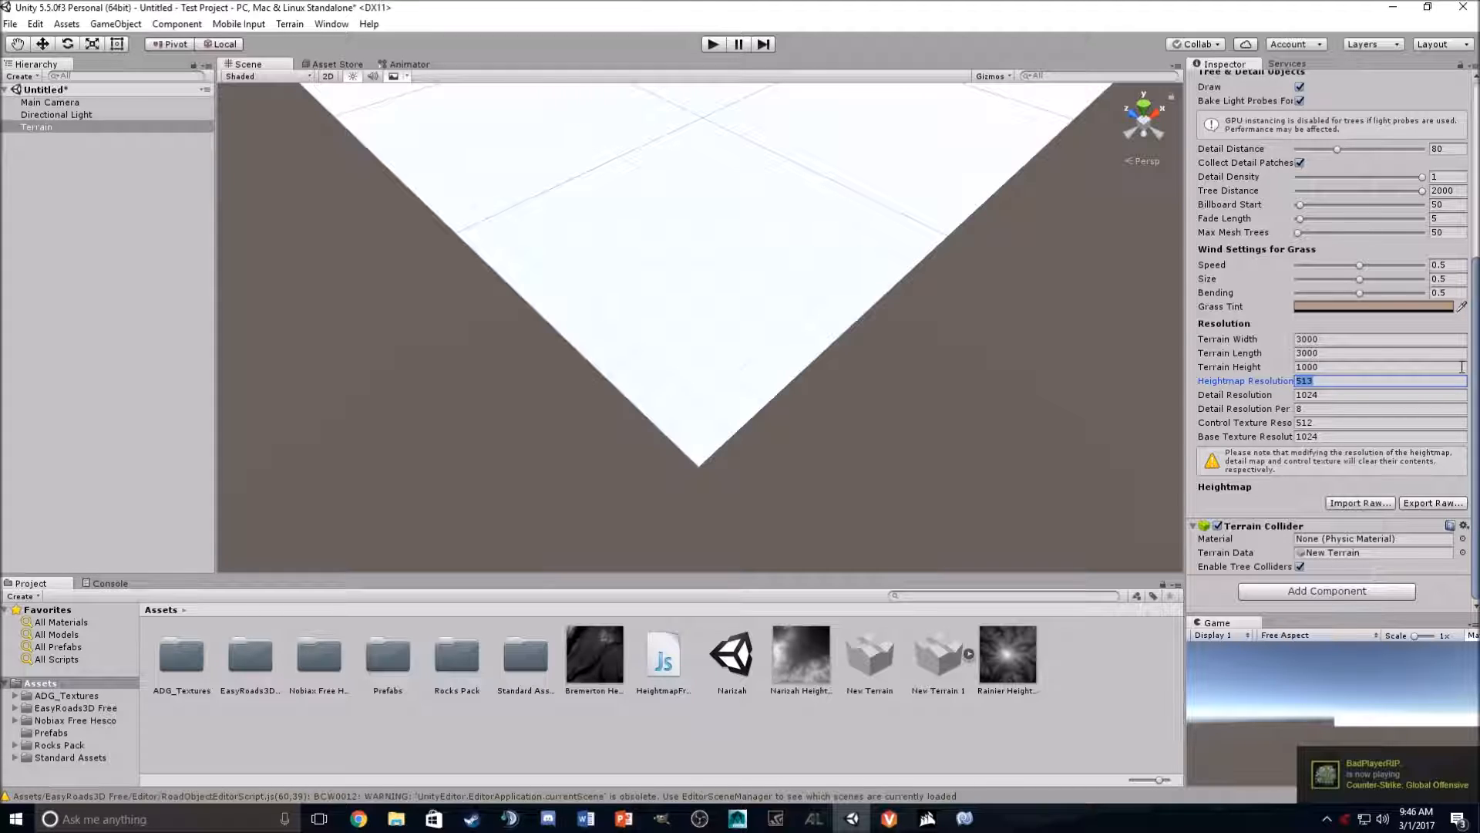
{"action": "type", "text": "102"}
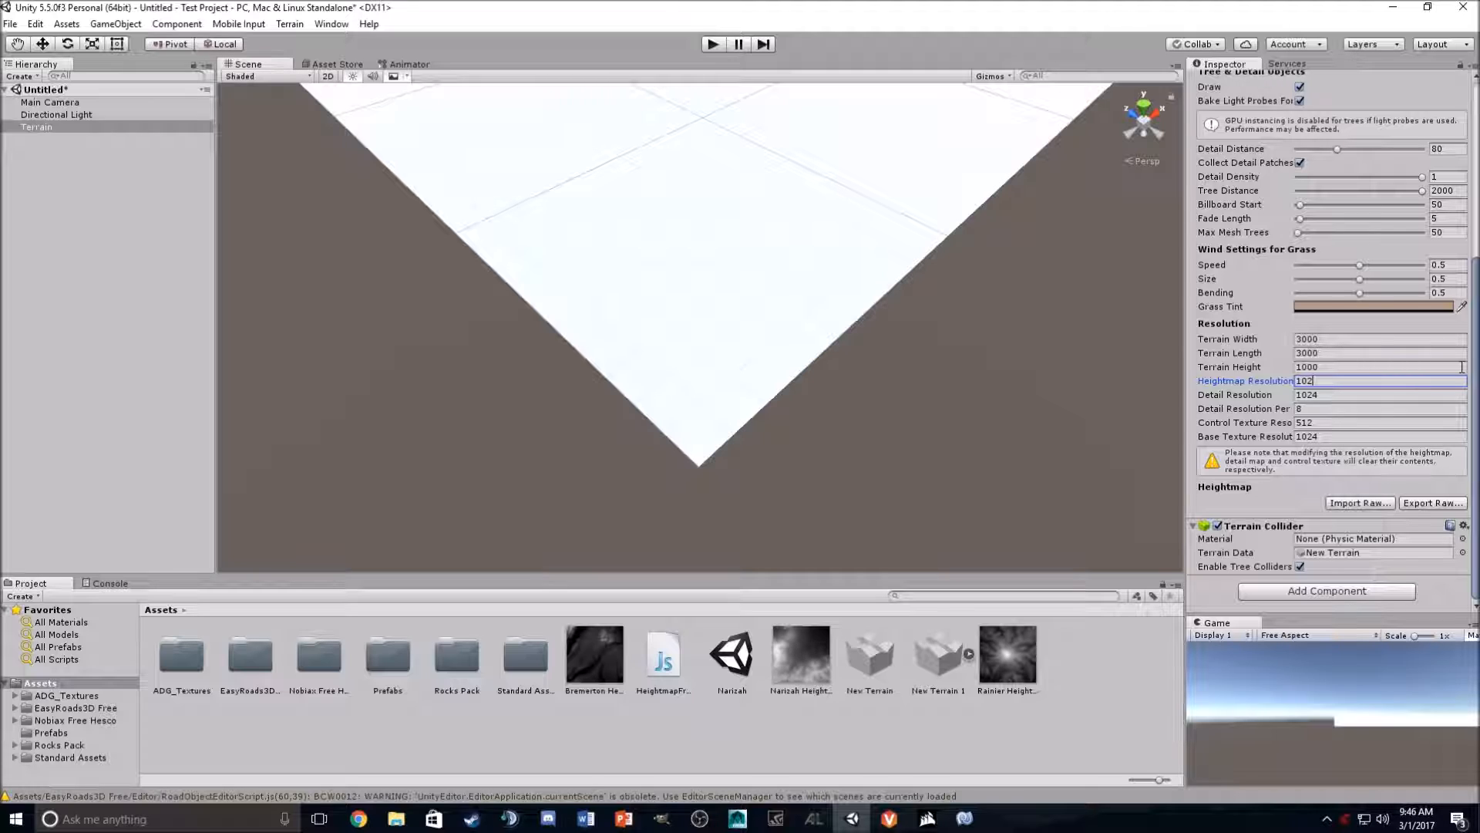
{"action": "type", "text": "45"}
{"action": "key", "text": "Tab"}
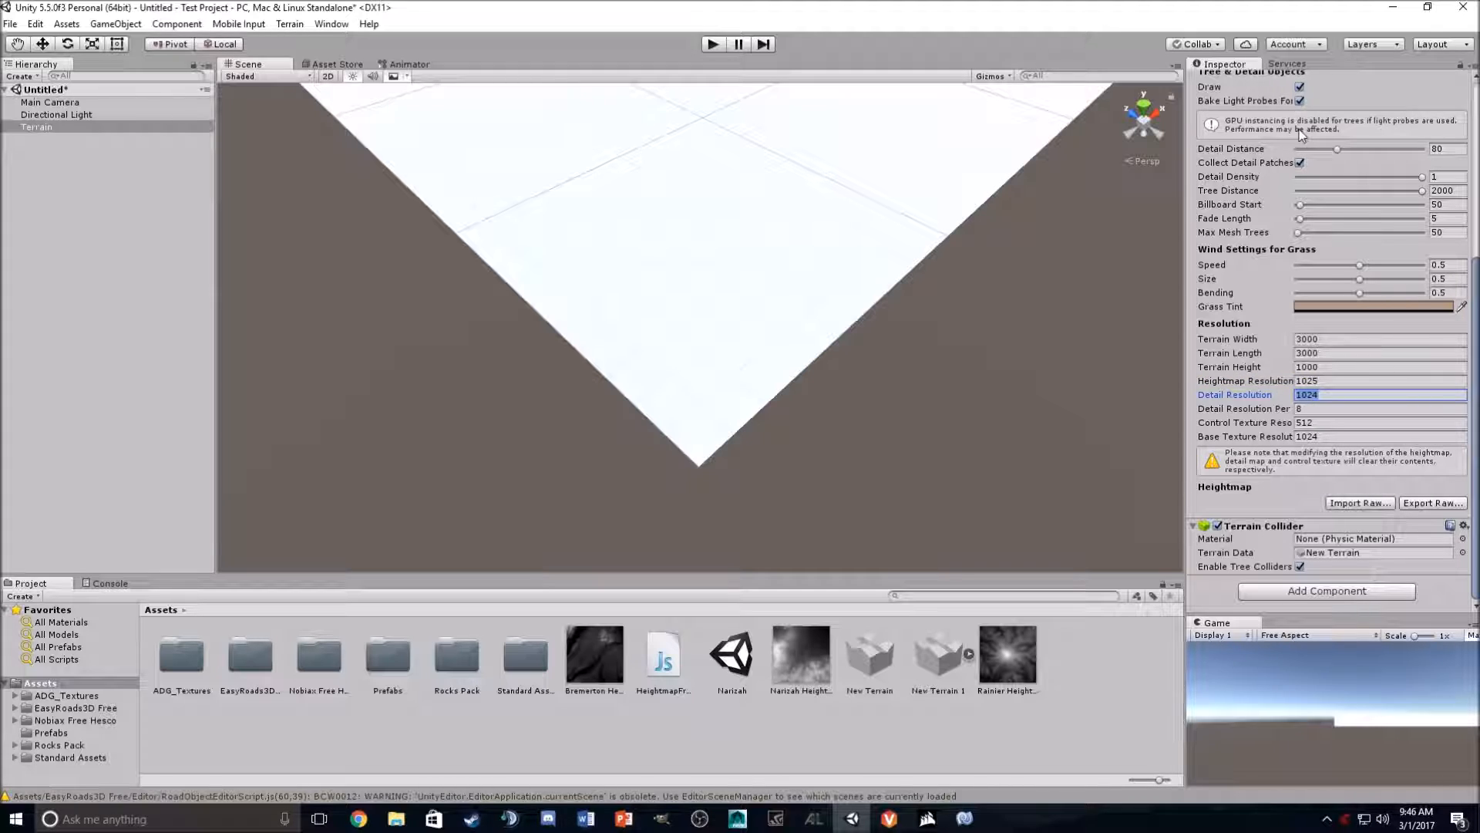
- Select the Rainier Height Map texture and generate the terrain's heights from it with Heightmap From Texture
{"action": "left_click", "coordinate": [1358, 381]}
{"action": "left_click", "coordinate": [1335, 396]}
{"action": "scroll", "coordinate": [771, 266], "scroll_direction": "down", "scroll_amount": 5}
{"action": "mouse_move", "coordinate": [766, 270]}
{"action": "left_mouse_down", "text": "alt"}
{"action": "mouse_move", "coordinate": [817, 192]}
{"action": "mouse_move", "coordinate": [780, 198]}
{"action": "mouse_move", "coordinate": [760, 271]}
{"action": "left_mouse_up", "text": "alt"}
{"action": "left_click_drag", "start_coordinate": [761, 270], "coordinate": [785, 252], "text": "alt"}
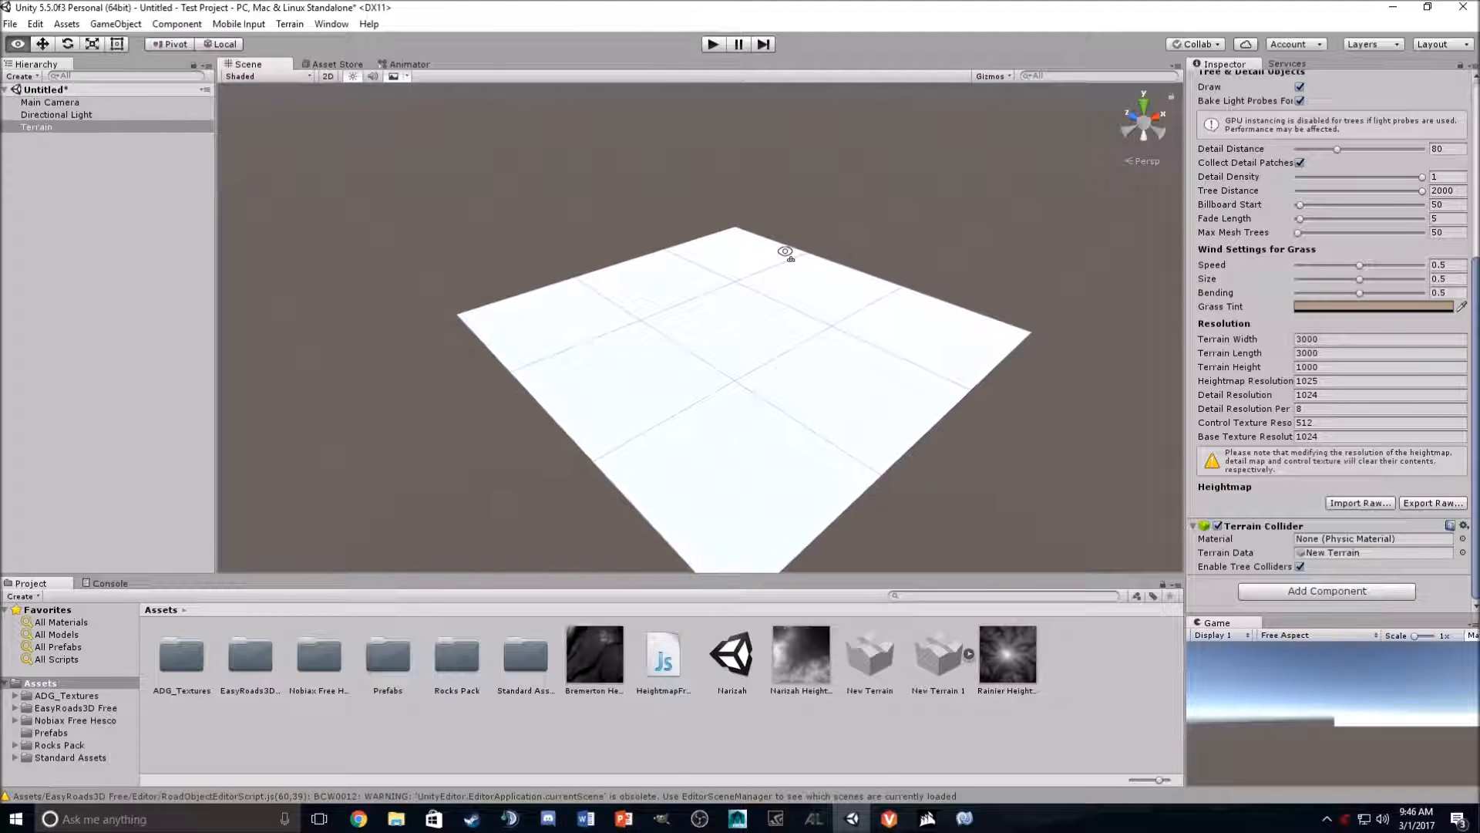
{"action": "left_click", "coordinate": [158, 195]}
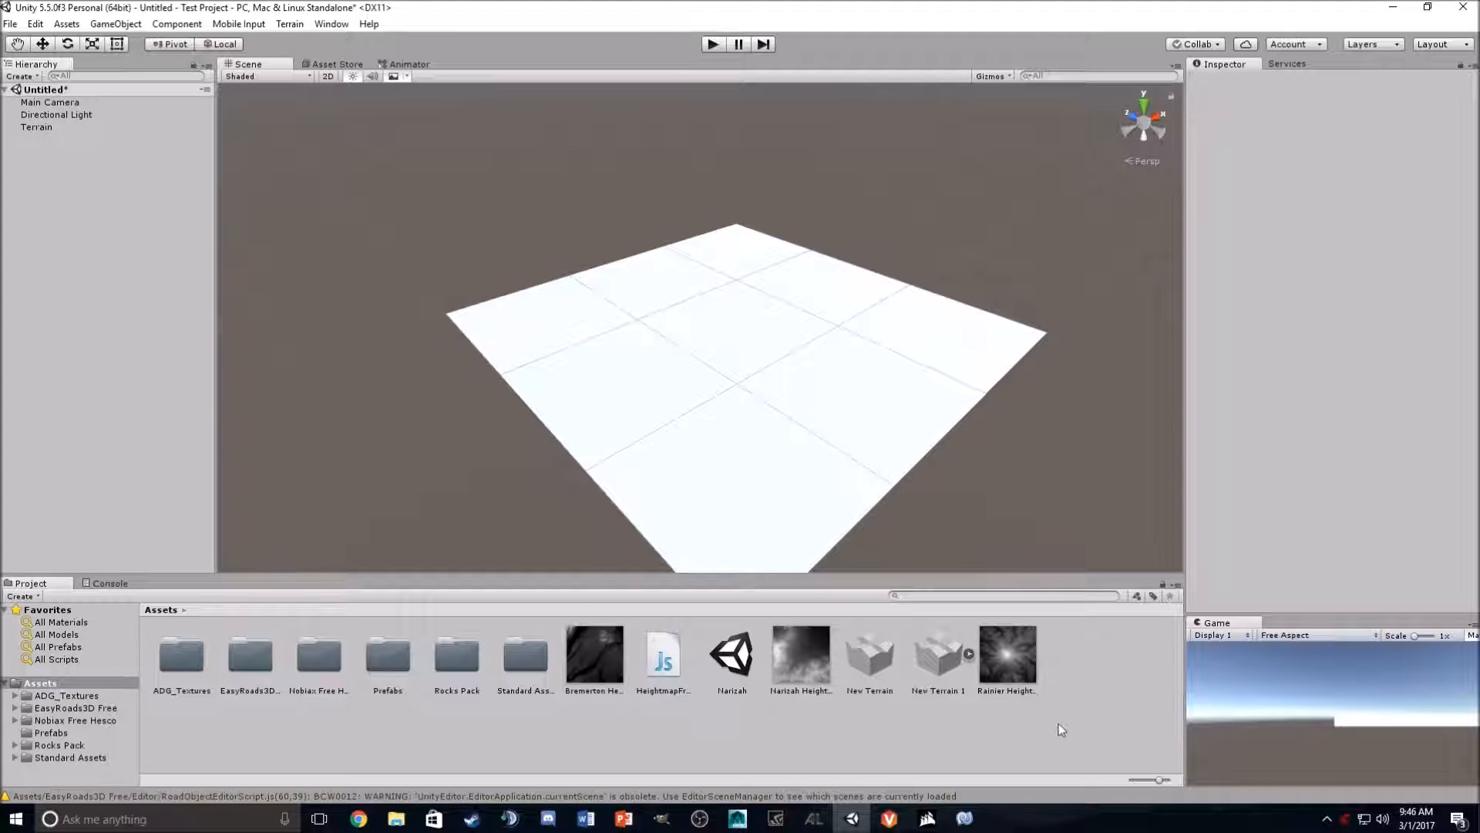
{"action": "left_click", "coordinate": [1015, 667]}
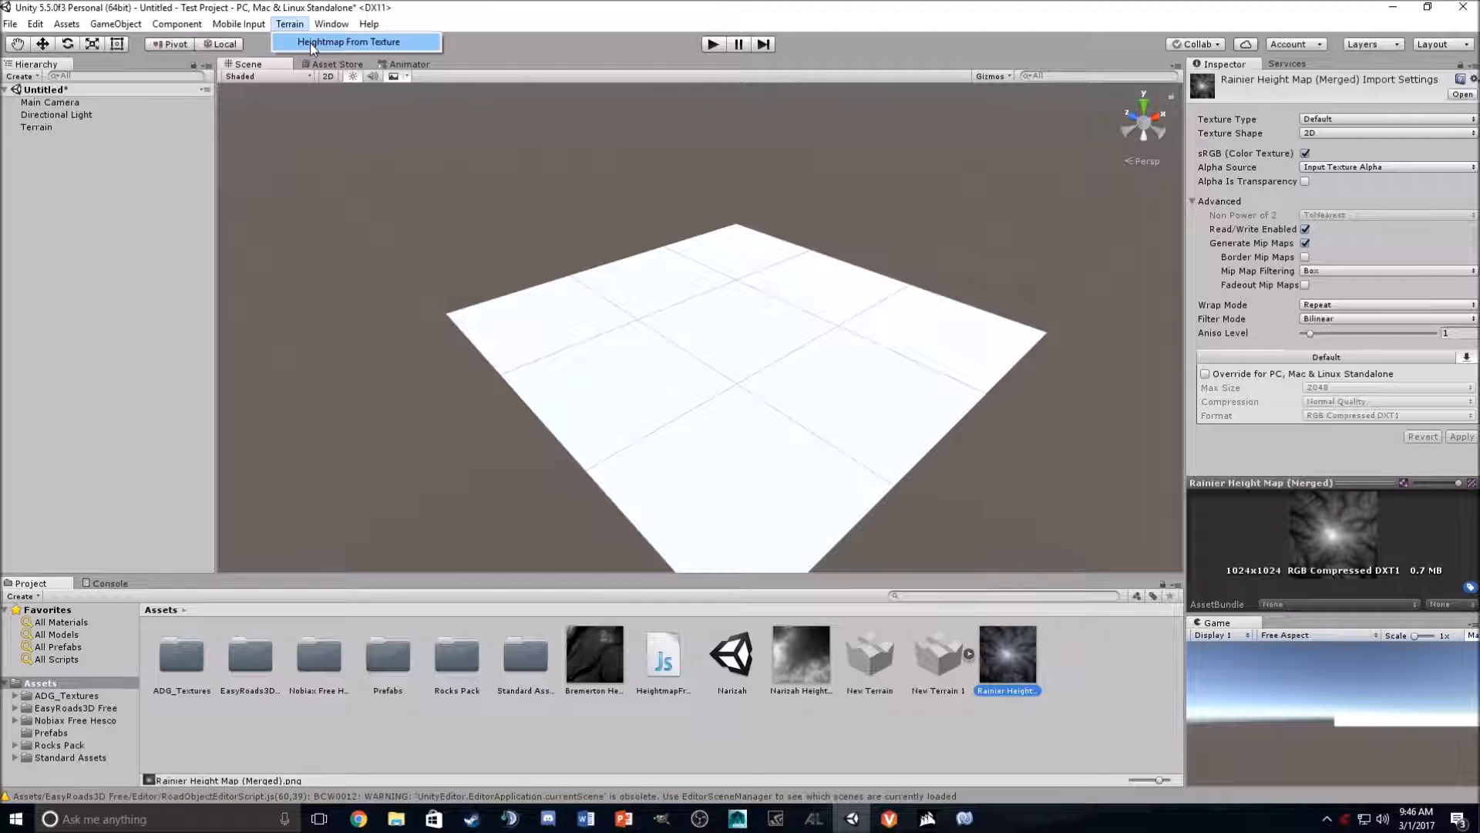
{"action": "left_click", "coordinate": [310, 44]}
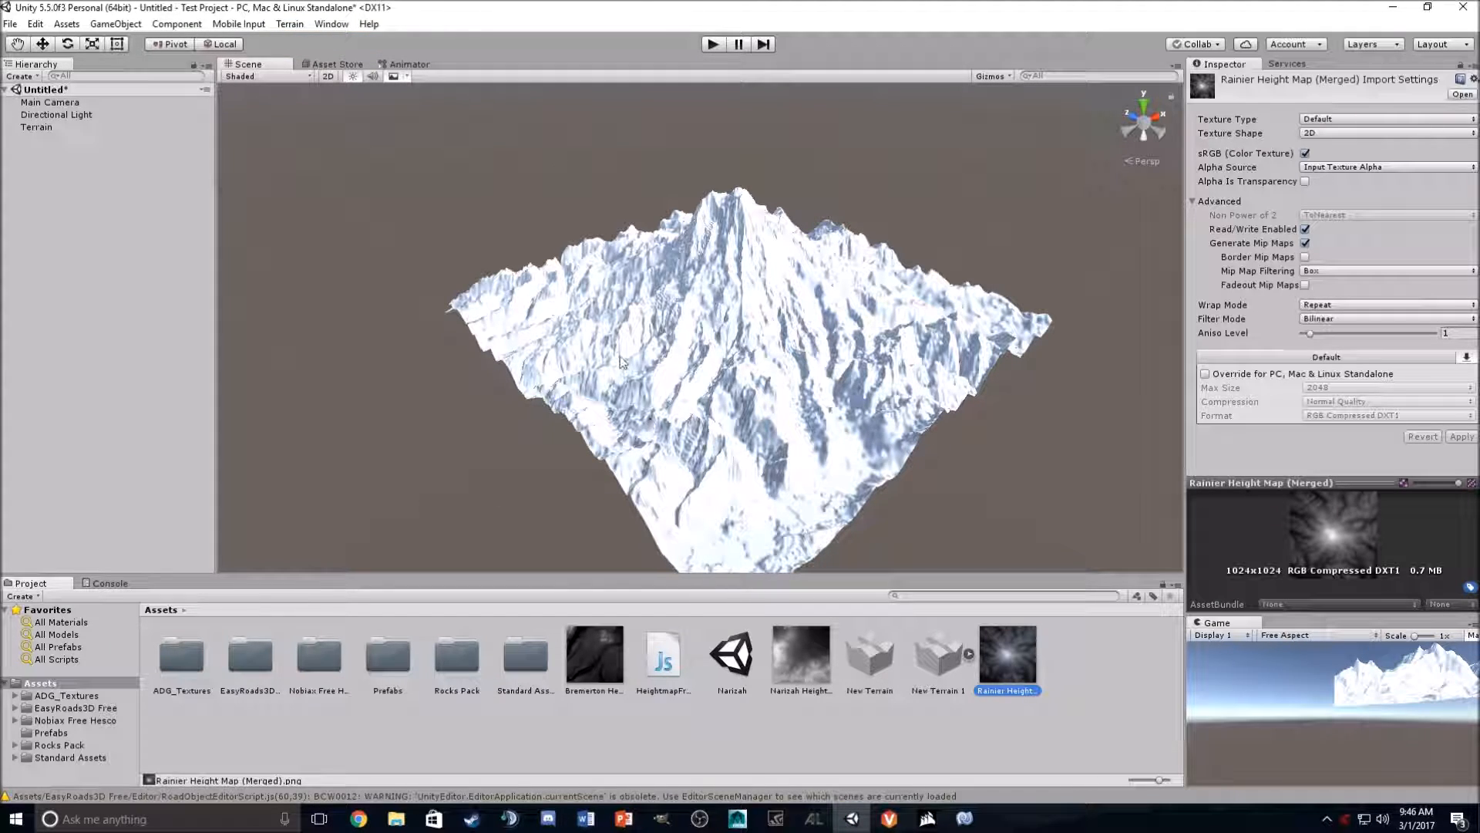
- Set the terrain's Terrain Height to 800 and its Terrain Width and Terrain Length to 6000
{"action": "left_click_drag", "start_coordinate": [677, 277], "coordinate": [992, 548], "text": "alt"}
{"action": "left_click", "coordinate": [37, 128]}
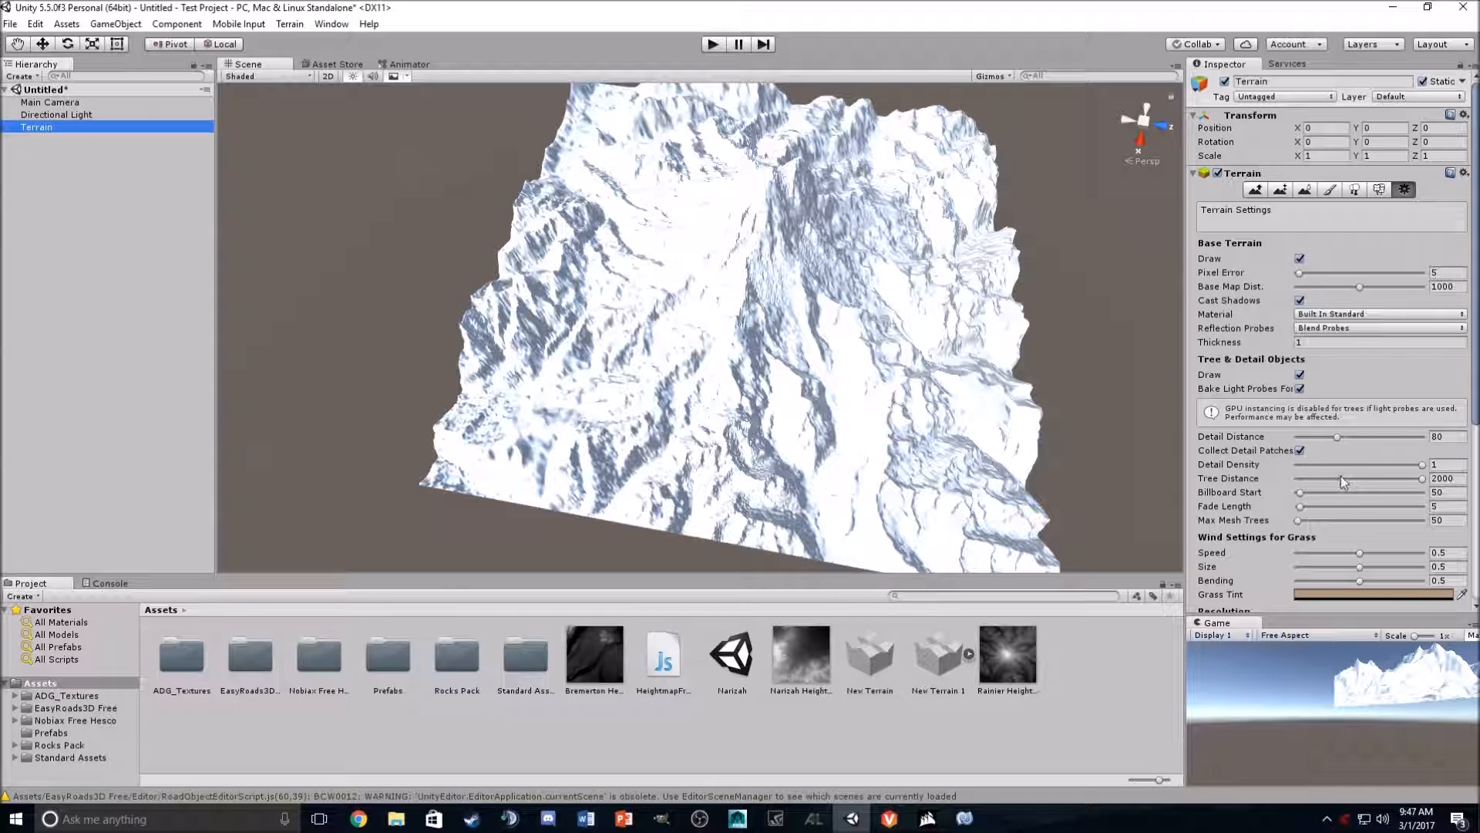
{"action": "scroll", "coordinate": [1394, 484], "scroll_direction": "down", "scroll_amount": 5}
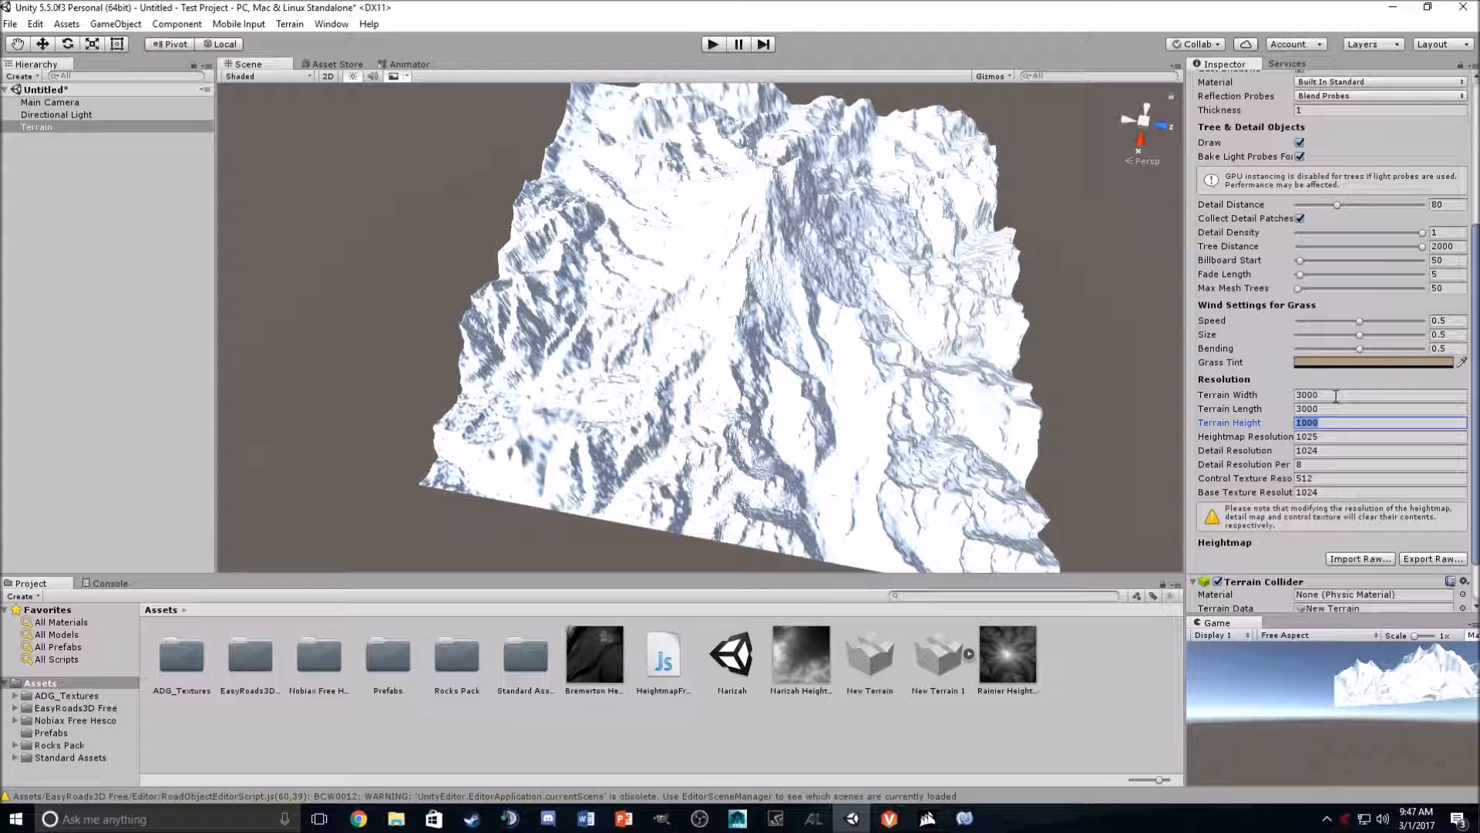
{"action": "key", "text": "Tab"}
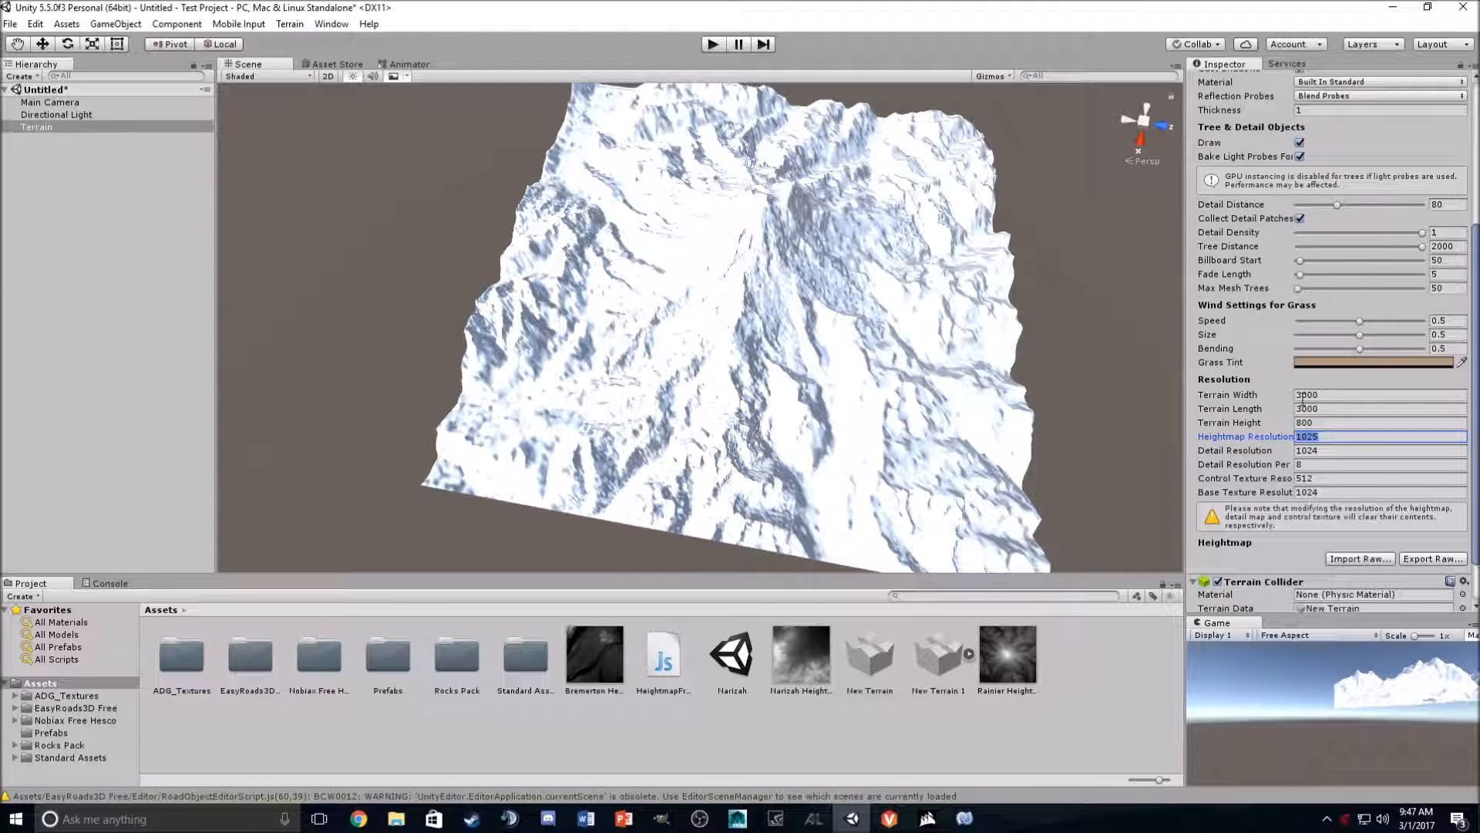
{"action": "double_click", "coordinate": [1322, 393]}
{"action": "type", "text": "6000"}
{"action": "key", "text": "Tab"}
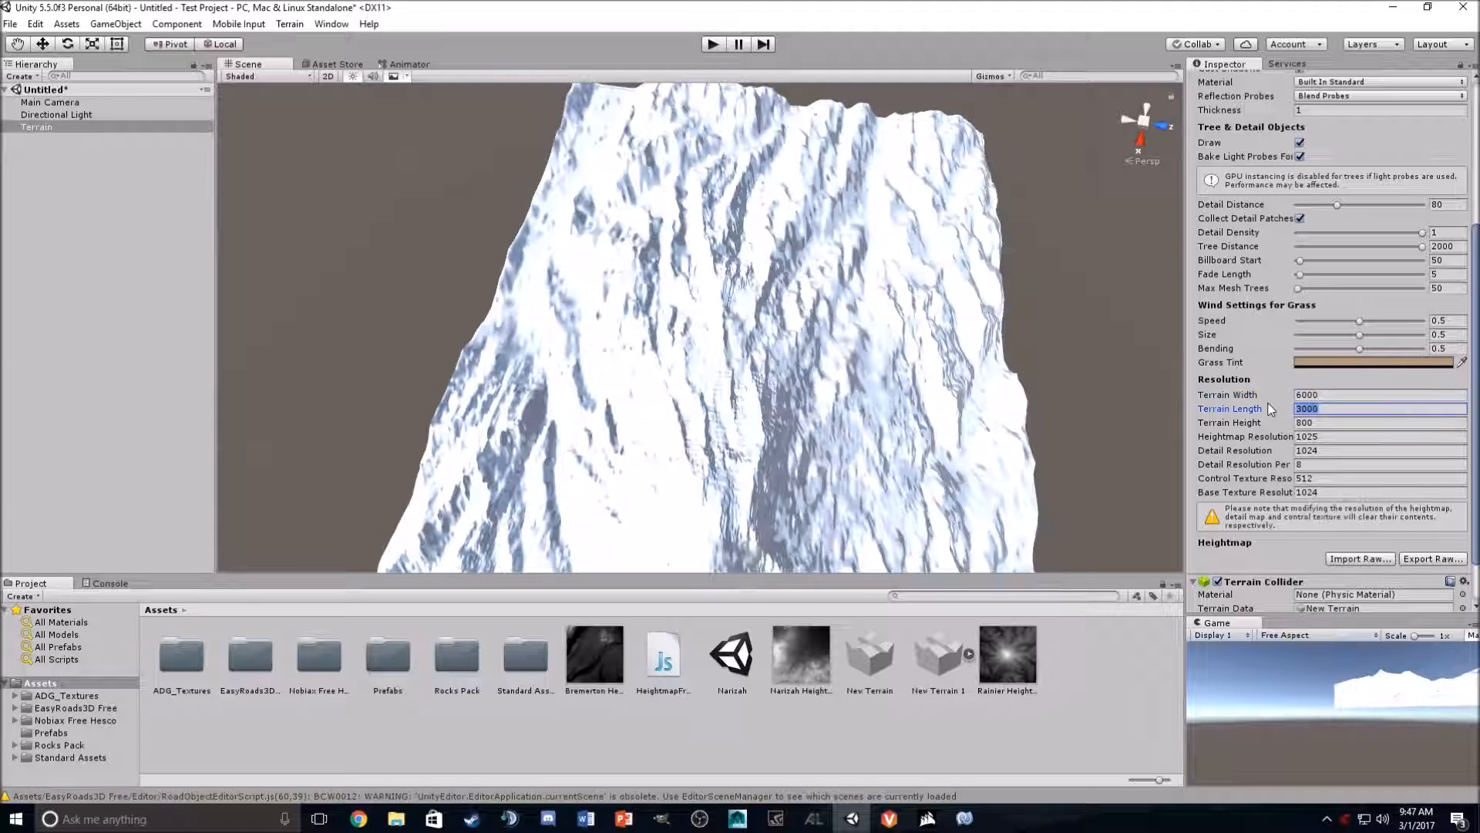
{"action": "type", "text": "6000"}
{"action": "key", "text": "Tab"}
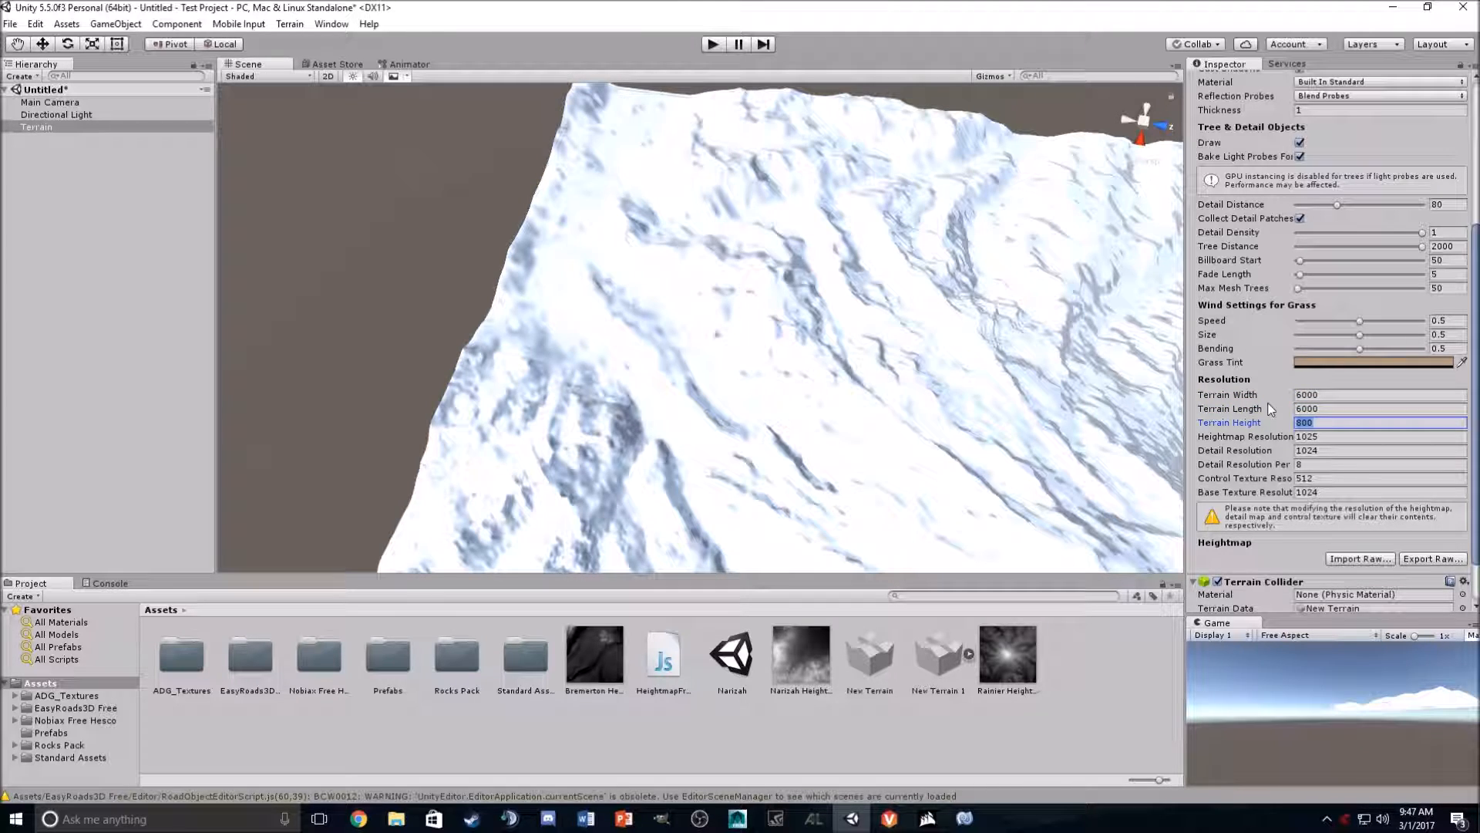
- Set the Terrain Height to 1000 and frame the terrain to inspect the mountain
{"action": "scroll", "coordinate": [925, 339], "scroll_direction": "down", "scroll_amount": 6}
{"action": "left_click_drag", "start_coordinate": [844, 332], "coordinate": [786, 322], "text": "alt"}
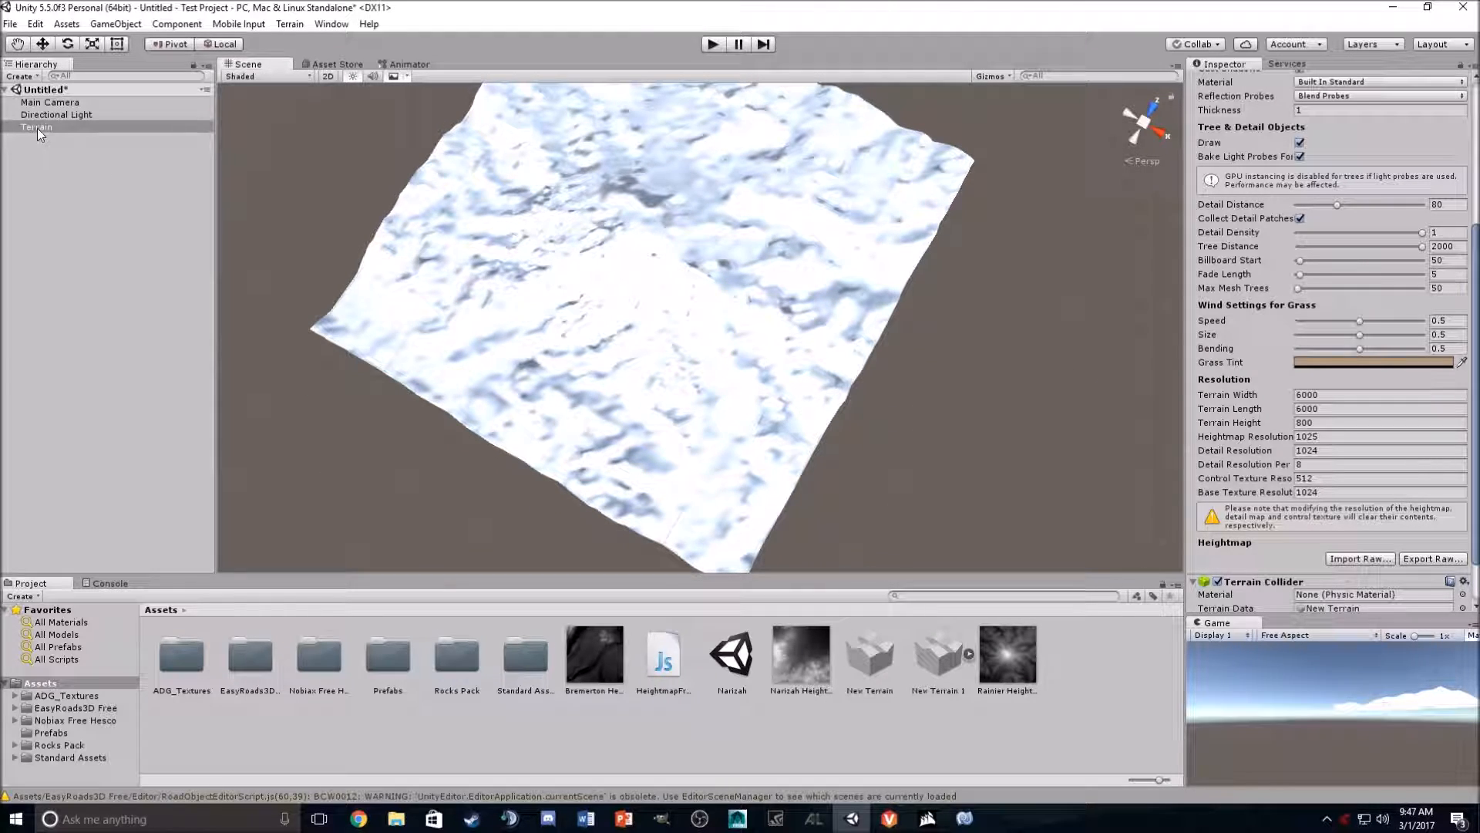
{"action": "double_click", "coordinate": [37, 127]}
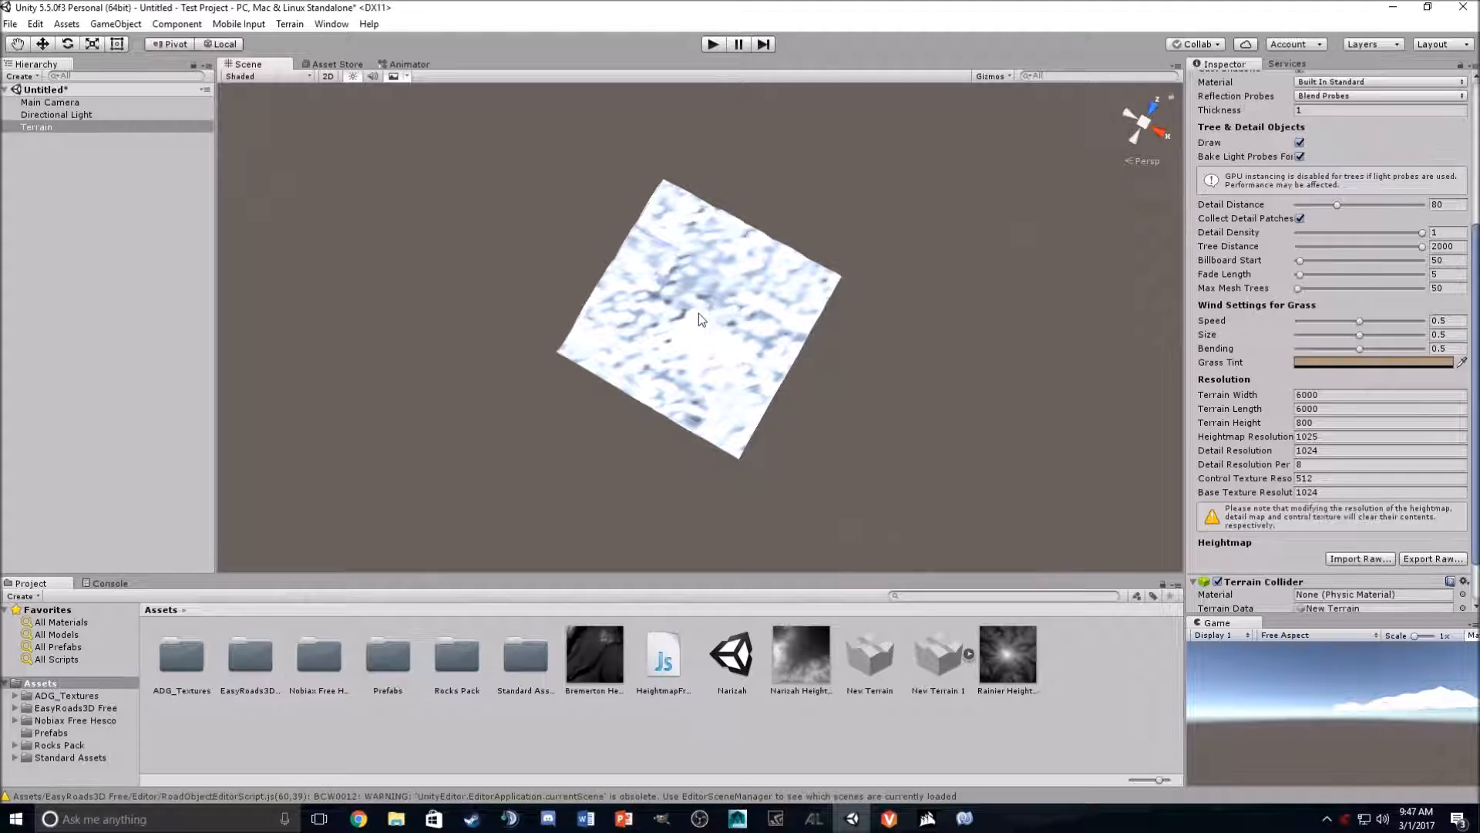
{"action": "scroll", "coordinate": [701, 316], "scroll_direction": "up", "scroll_amount": 10}
{"action": "right_click_drag", "start_coordinate": [715, 296], "coordinate": [211, 48]}
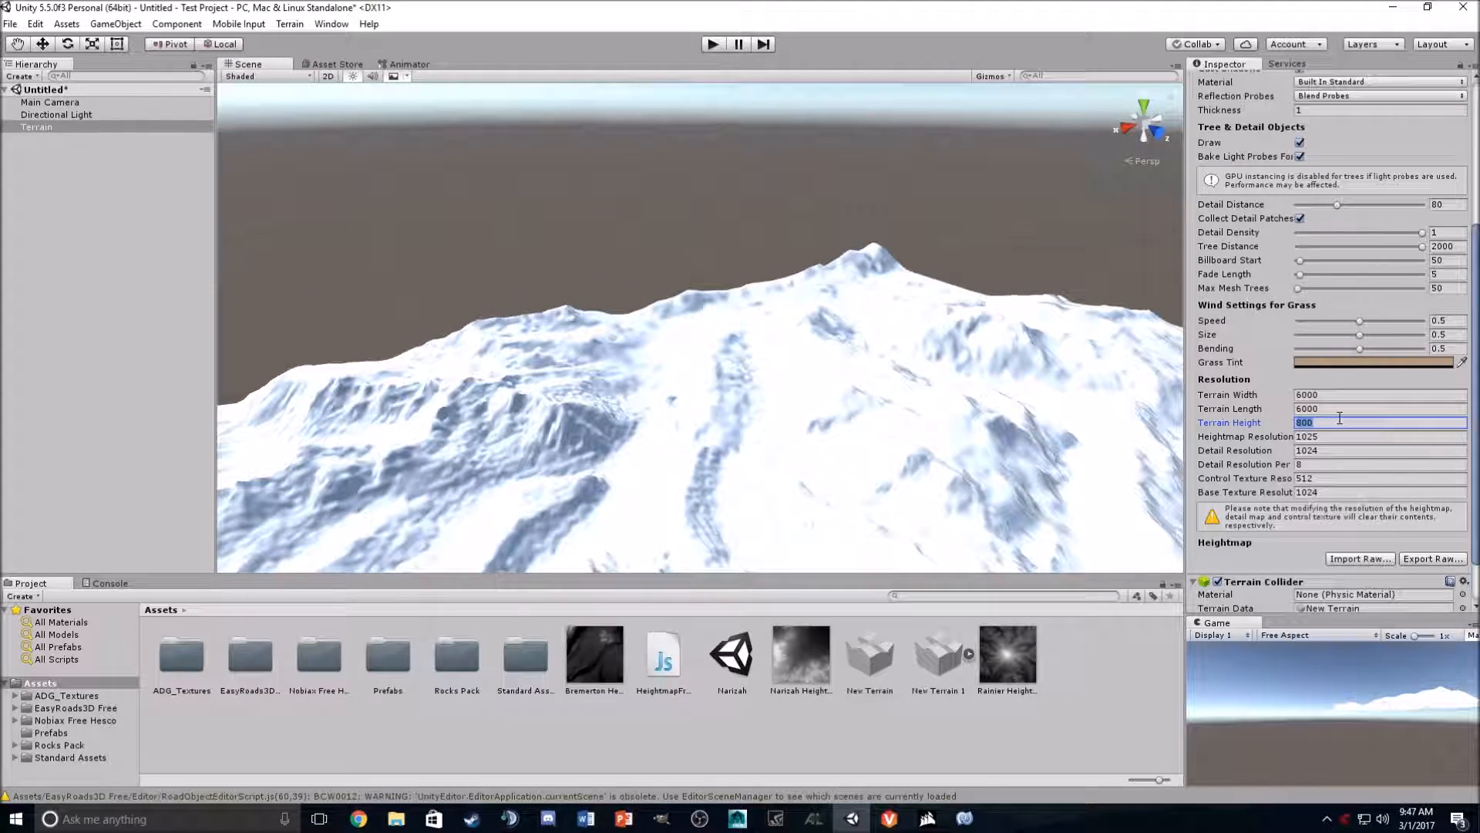
{"action": "right_click_drag", "start_coordinate": [518, 248], "coordinate": [671, 225]}
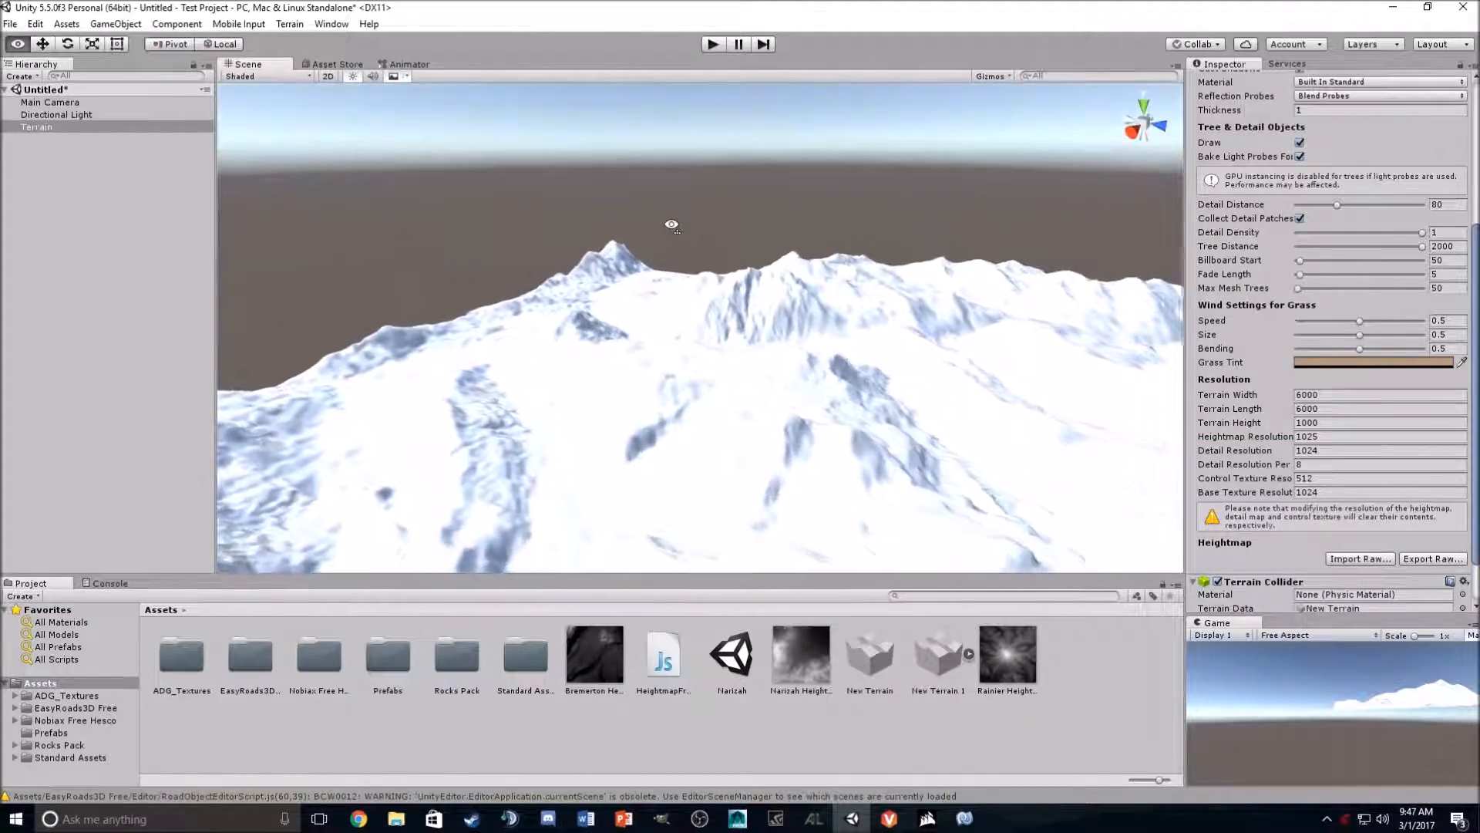
- Select the Directional Light and lower its Intensity to about 0.53
{"action": "left_click", "coordinate": [64, 115]}
{"action": "left_click_drag", "start_coordinate": [1317, 238], "coordinate": [1311, 233]}
{"action": "right_click_drag", "start_coordinate": [954, 308], "coordinate": [995, 324]}
{"action": "right_click_drag", "start_coordinate": [1444, 261], "coordinate": [853, 173]}
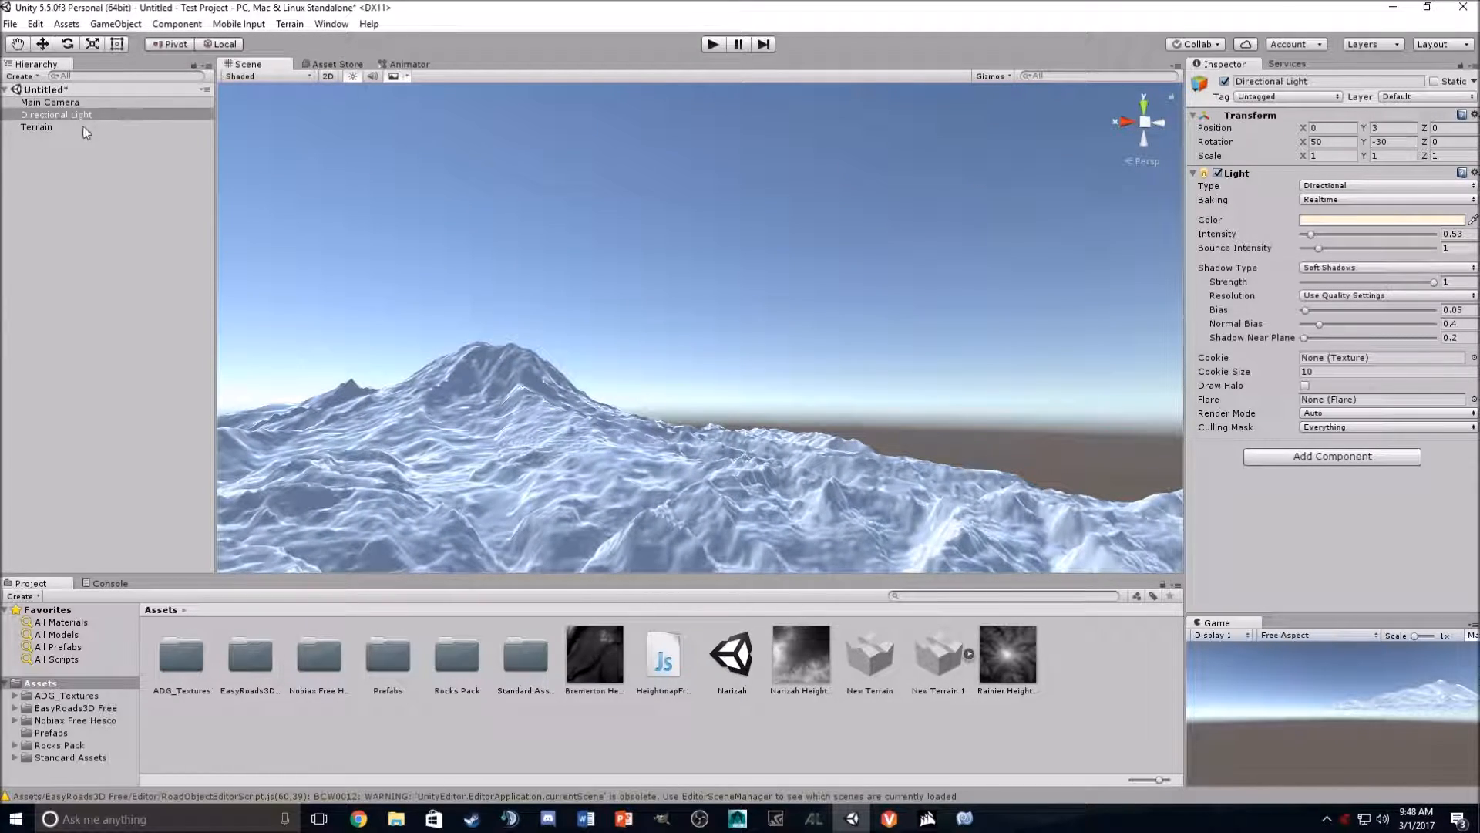
- Smooth the terrain's rough areas with the Smooth Height tool at brush size 100 and opacity about 5
{"action": "left_click", "coordinate": [46, 127]}
{"action": "left_click", "coordinate": [1306, 190]}
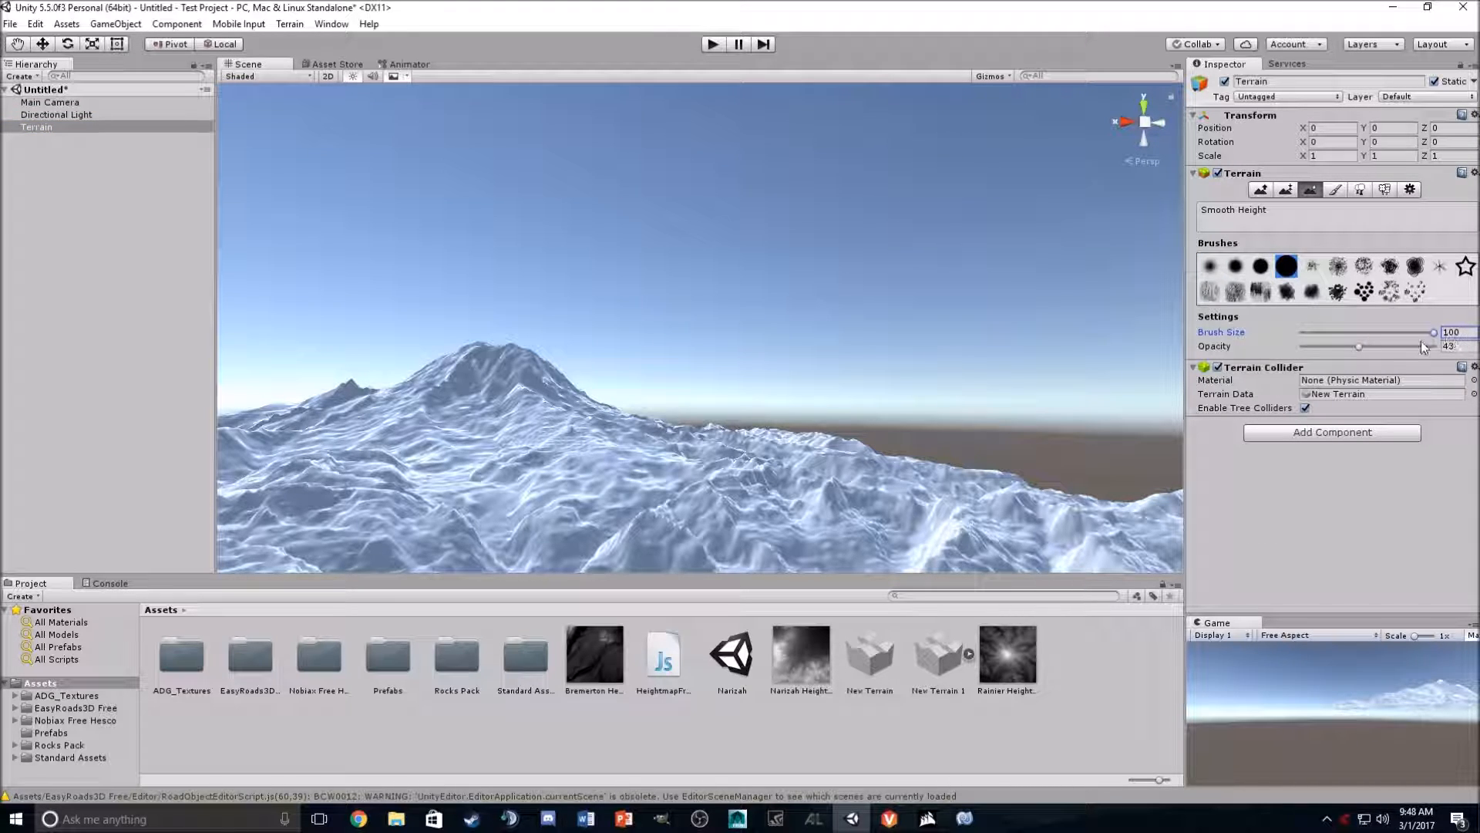
{"action": "left_click_drag", "start_coordinate": [1326, 348], "coordinate": [1313, 347]}
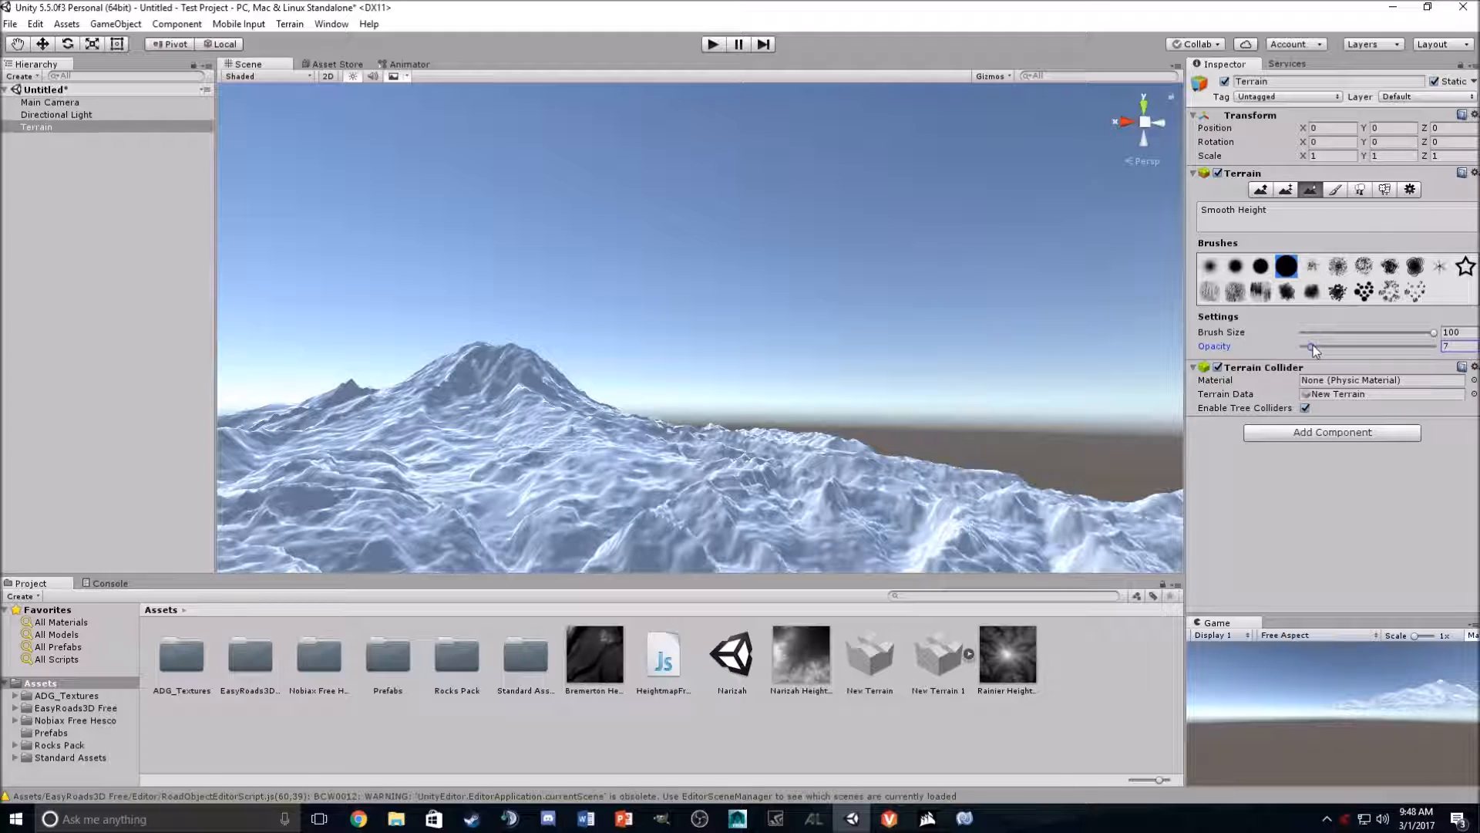
{"action": "mouse_move", "coordinate": [732, 451]}
{"action": "right_mouse_down"}
{"action": "mouse_move", "coordinate": [664, 509]}
{"action": "mouse_move", "coordinate": [460, 543]}
{"action": "mouse_move", "coordinate": [750, 546]}
{"action": "mouse_move", "coordinate": [717, 581]}
{"action": "mouse_move", "coordinate": [746, 621]}
{"action": "mouse_move", "coordinate": [763, 616]}
{"action": "mouse_move", "coordinate": [737, 604]}
{"action": "mouse_move", "coordinate": [631, 359]}
{"action": "right_mouse_up"}
{"action": "mouse_move", "coordinate": [1074, 429]}
{"action": "right_mouse_down"}
{"action": "mouse_move", "coordinate": [880, 245]}
{"action": "mouse_move", "coordinate": [868, 304]}
{"action": "mouse_move", "coordinate": [1001, 302]}
{"action": "mouse_move", "coordinate": [912, 307]}
{"action": "mouse_move", "coordinate": [704, 277]}
{"action": "mouse_move", "coordinate": [740, 300]}
{"action": "mouse_move", "coordinate": [1055, 341]}
{"action": "mouse_move", "coordinate": [856, 307]}
{"action": "mouse_move", "coordinate": [809, 247]}
{"action": "mouse_move", "coordinate": [948, 406]}
{"action": "mouse_move", "coordinate": [848, 386]}
{"action": "right_mouse_up"}
{"action": "mouse_move", "coordinate": [845, 385]}
{"action": "left_mouse_down"}
{"action": "mouse_move", "coordinate": [977, 433]}
{"action": "mouse_move", "coordinate": [561, 264]}
{"action": "left_mouse_up"}
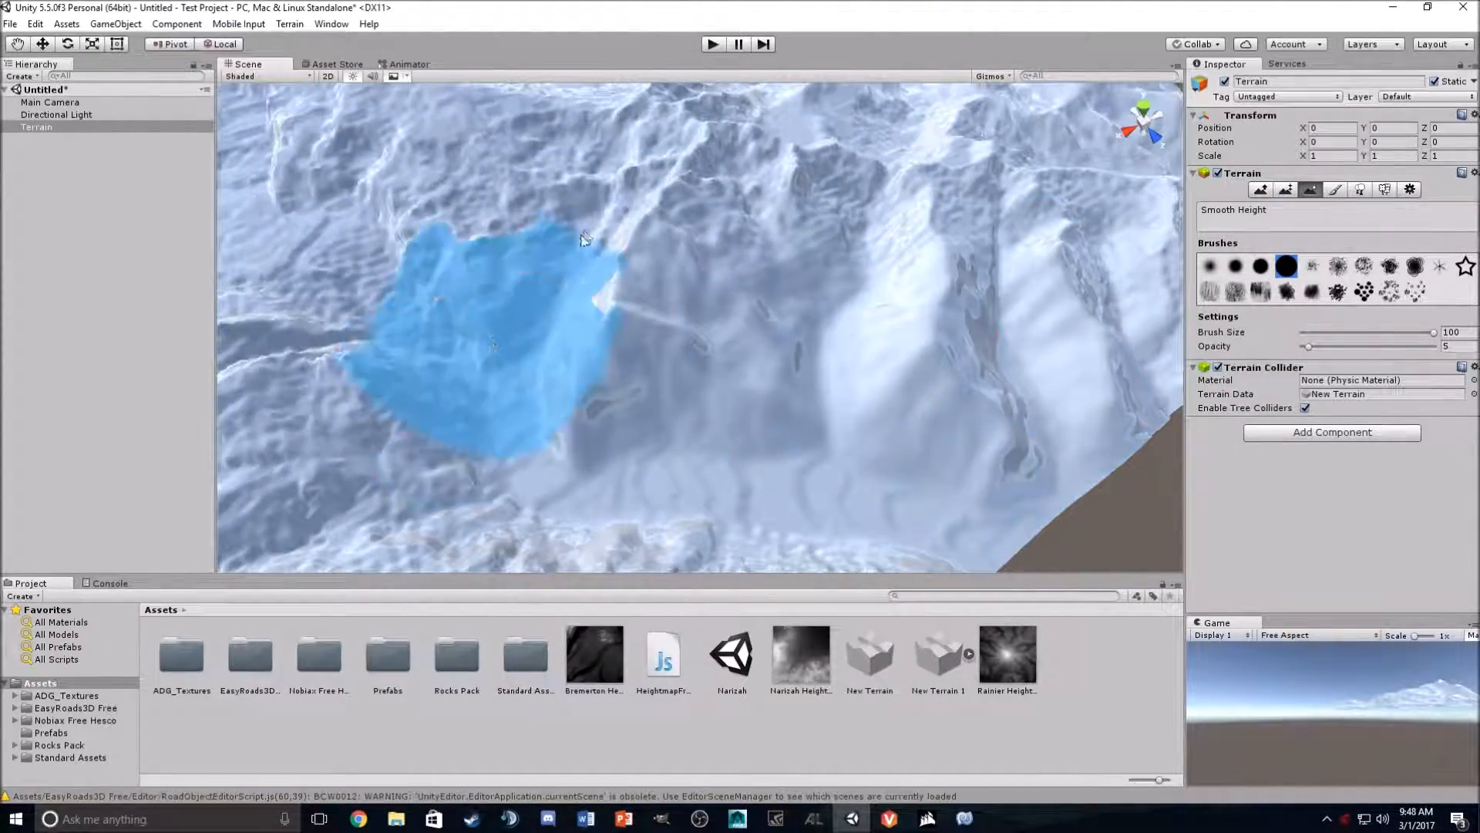
{"action": "mouse_move", "coordinate": [918, 279]}
{"action": "right_mouse_down"}
{"action": "mouse_move", "coordinate": [1057, 192]}
{"action": "mouse_move", "coordinate": [1023, 193]}
{"action": "right_mouse_up"}
{"action": "right_click_drag", "start_coordinate": [719, 330], "coordinate": [275, 450]}
{"action": "mouse_move", "coordinate": [740, 491]}
{"action": "right_mouse_down"}
{"action": "mouse_move", "coordinate": [1200, 534]}
{"action": "mouse_move", "coordinate": [1319, 590]}
{"action": "mouse_move", "coordinate": [1101, 538]}
{"action": "mouse_move", "coordinate": [701, 390]}
{"action": "mouse_move", "coordinate": [742, 348]}
{"action": "mouse_move", "coordinate": [686, 116]}
{"action": "mouse_move", "coordinate": [413, 138]}
{"action": "mouse_move", "coordinate": [1097, 97]}
{"action": "mouse_move", "coordinate": [1067, 250]}
{"action": "right_mouse_up"}
{"action": "key", "text": "w"}
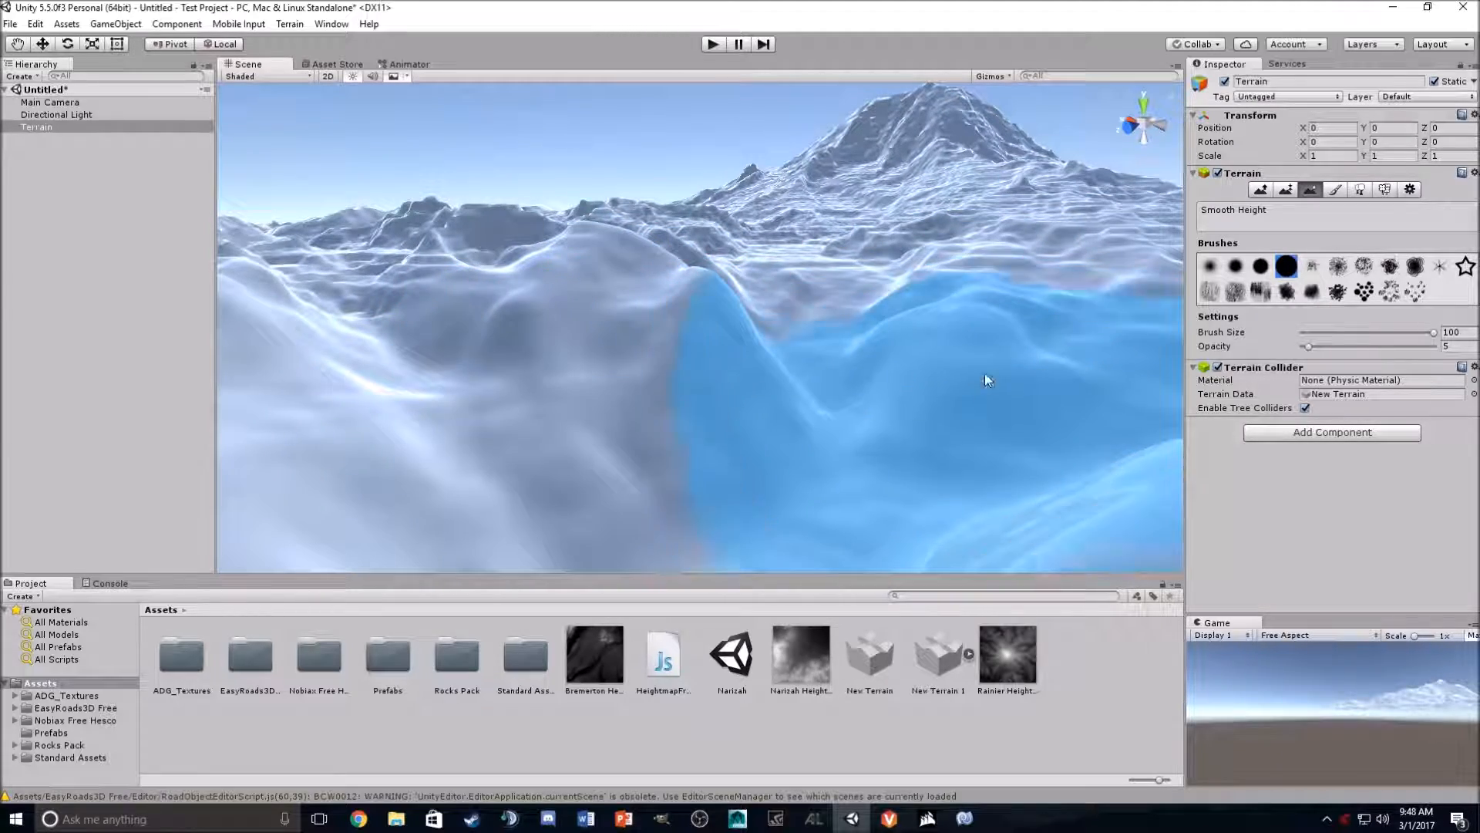
{"action": "mouse_move", "coordinate": [916, 407]}
{"action": "right_mouse_down"}
{"action": "mouse_move", "coordinate": [1090, 370]}
{"action": "mouse_move", "coordinate": [1057, 396]}
{"action": "mouse_move", "coordinate": [958, 347]}
{"action": "mouse_move", "coordinate": [732, 392]}
{"action": "right_mouse_up"}
{"action": "mouse_move", "coordinate": [1022, 347]}
{"action": "right_mouse_down"}
{"action": "mouse_move", "coordinate": [1241, 309]}
{"action": "mouse_move", "coordinate": [1255, 341]}
{"action": "mouse_move", "coordinate": [1466, 440]}
{"action": "mouse_move", "coordinate": [1239, 433]}
{"action": "mouse_move", "coordinate": [1203, 532]}
{"action": "mouse_move", "coordinate": [1095, 493]}
{"action": "mouse_move", "coordinate": [1163, 506]}
{"action": "mouse_move", "coordinate": [801, 416]}
{"action": "right_mouse_up"}
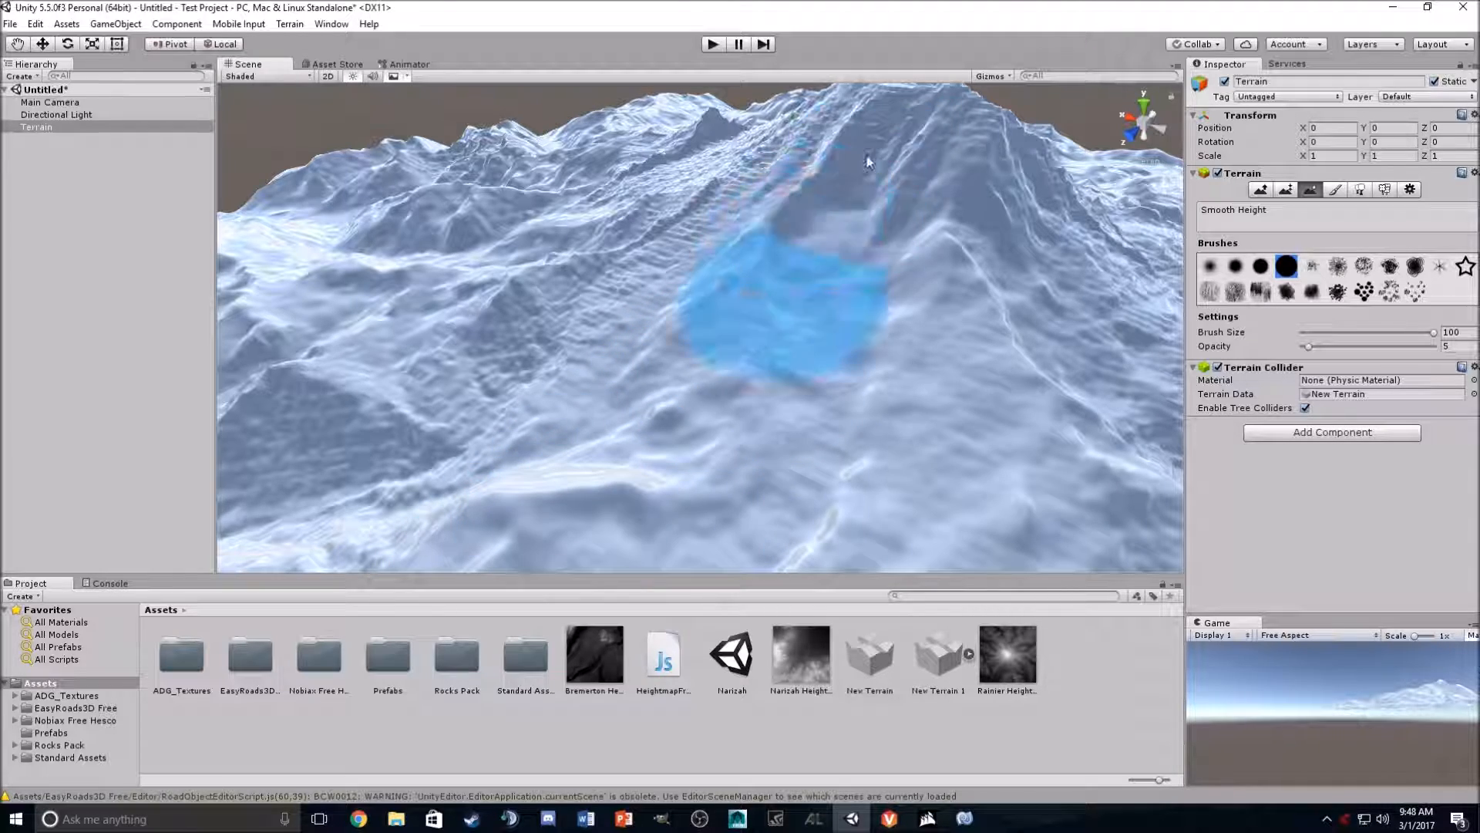
{"action": "right_click_drag", "start_coordinate": [1039, 242], "coordinate": [803, 449]}
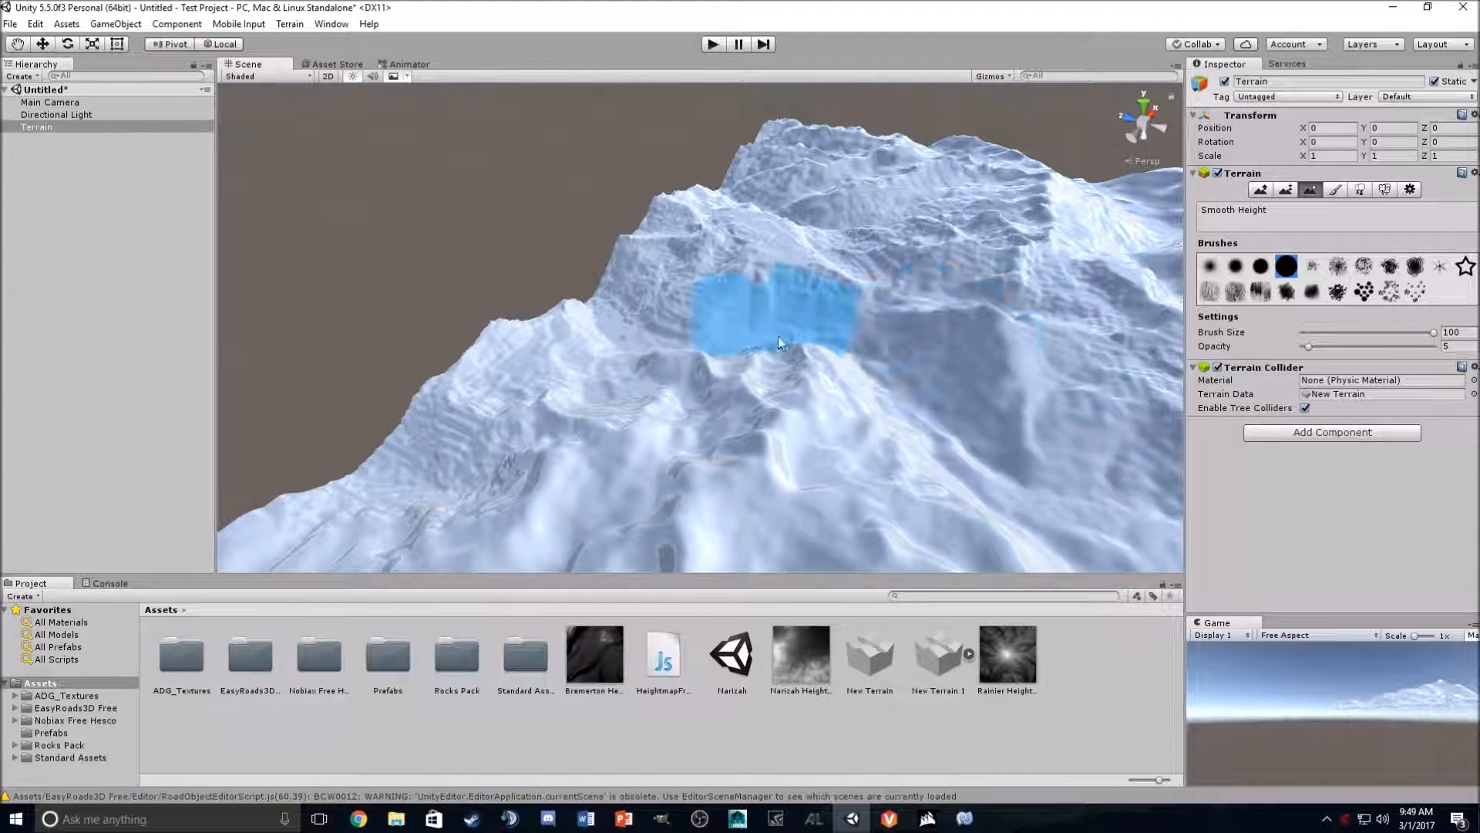
{"action": "mouse_move", "coordinate": [995, 451]}
{"action": "right_mouse_down"}
{"action": "mouse_move", "coordinate": [1056, 544]}
{"action": "mouse_move", "coordinate": [1033, 531]}
{"action": "right_mouse_up"}
{"action": "mouse_move", "coordinate": [955, 424]}
{"action": "right_mouse_down"}
{"action": "mouse_move", "coordinate": [1018, 251]}
{"action": "mouse_move", "coordinate": [1133, 200]}
{"action": "right_mouse_up"}
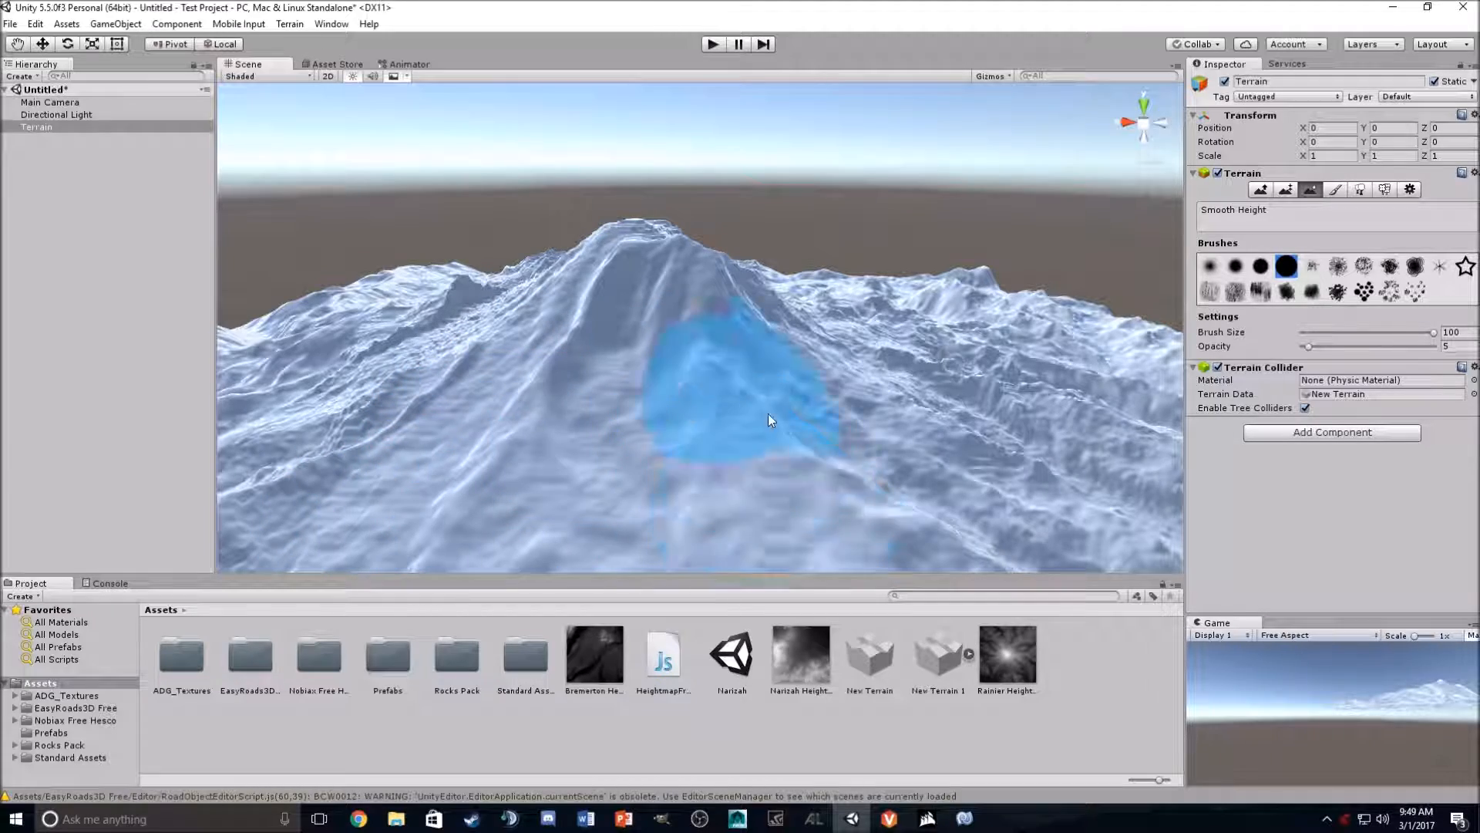
{"action": "right_click_drag", "start_coordinate": [786, 386], "coordinate": [604, 496]}
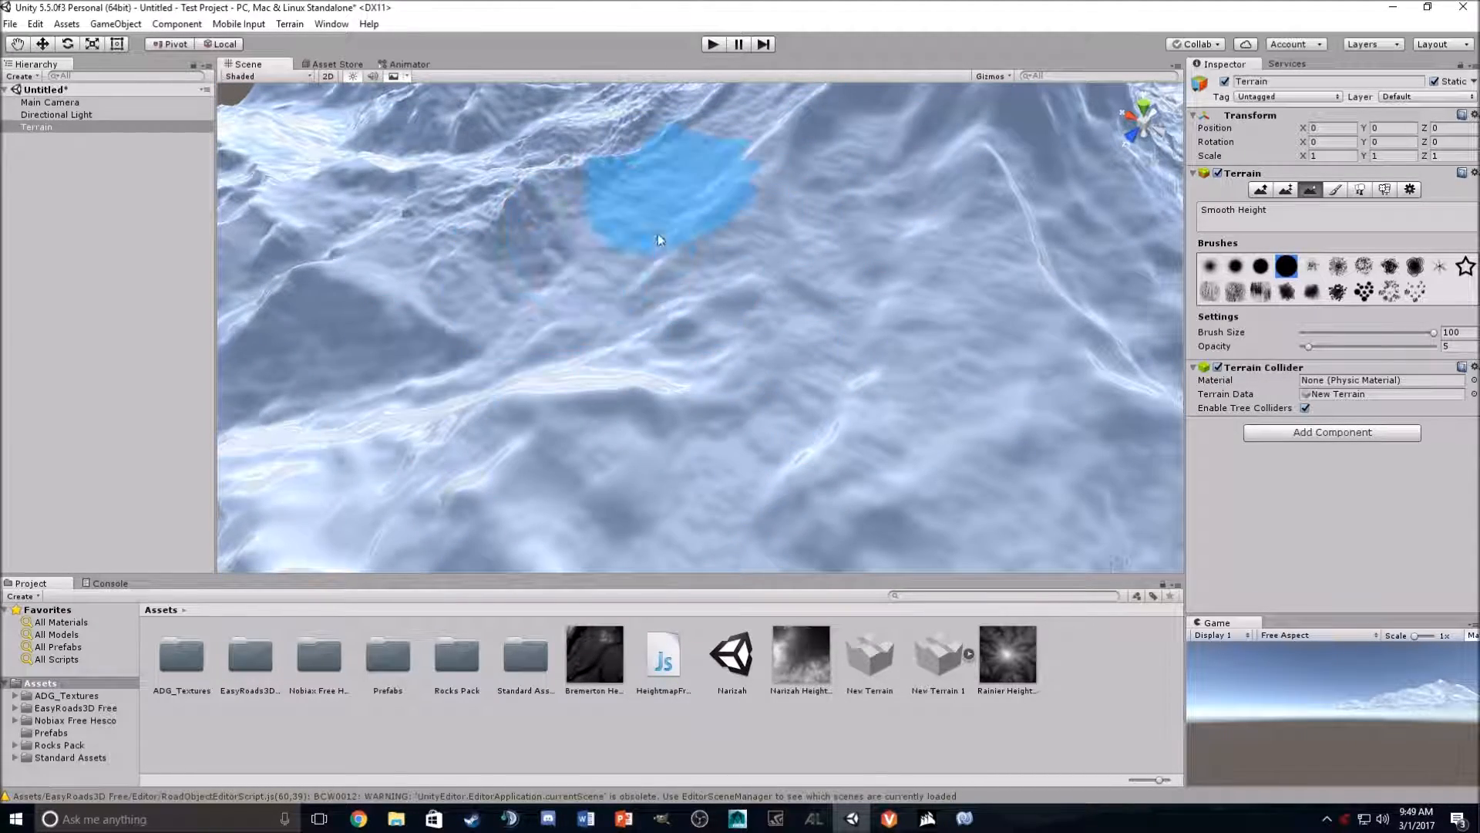
{"action": "mouse_move", "coordinate": [975, 370]}
{"action": "right_mouse_down"}
{"action": "mouse_move", "coordinate": [1056, 316]}
{"action": "mouse_move", "coordinate": [852, 305]}
{"action": "right_mouse_up"}
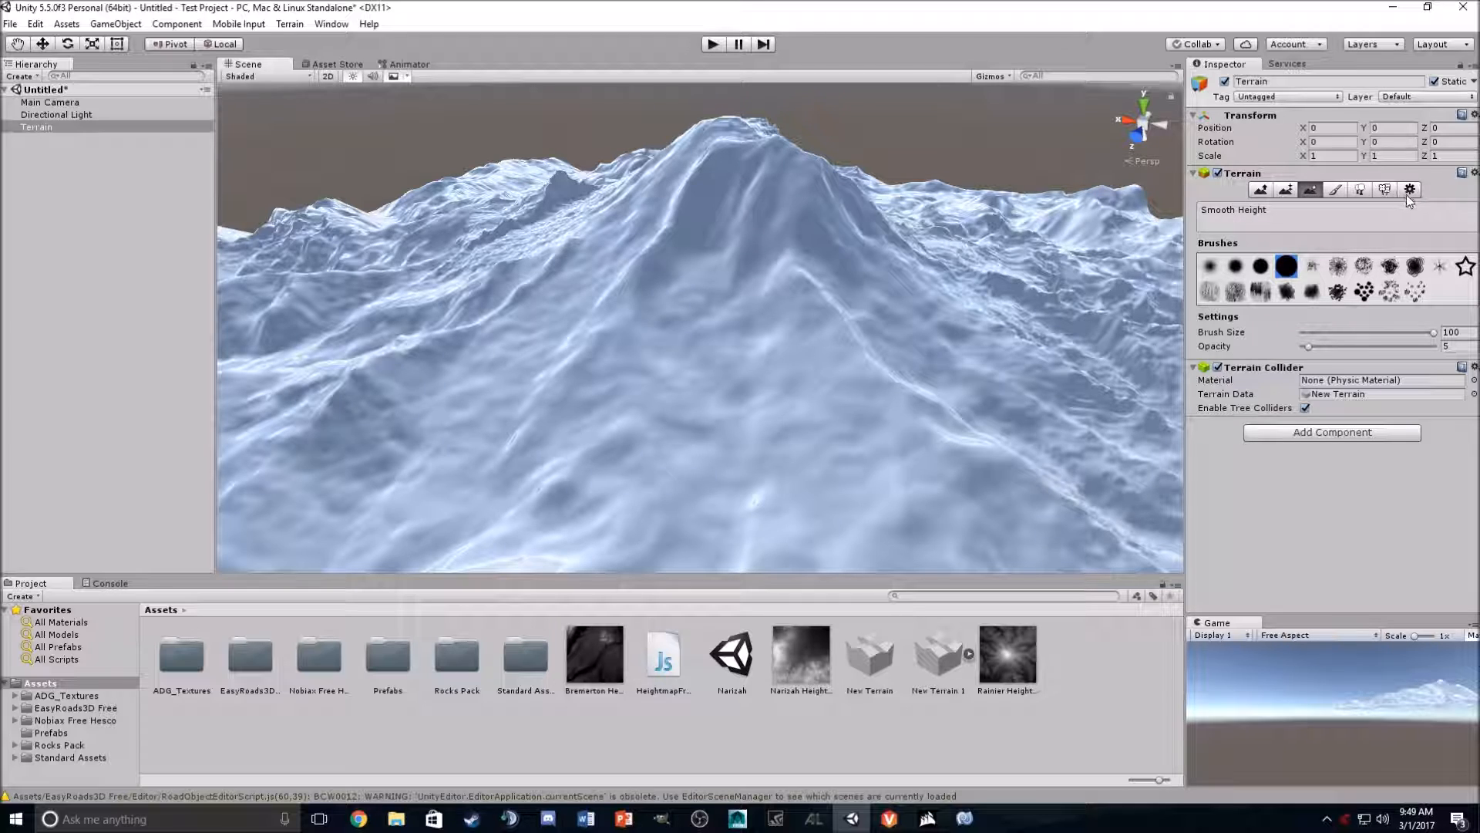
- Add ground5_Diffuse as a terrain paint texture, with a matching ground5 normal map
{"action": "left_click", "coordinate": [1335, 191]}
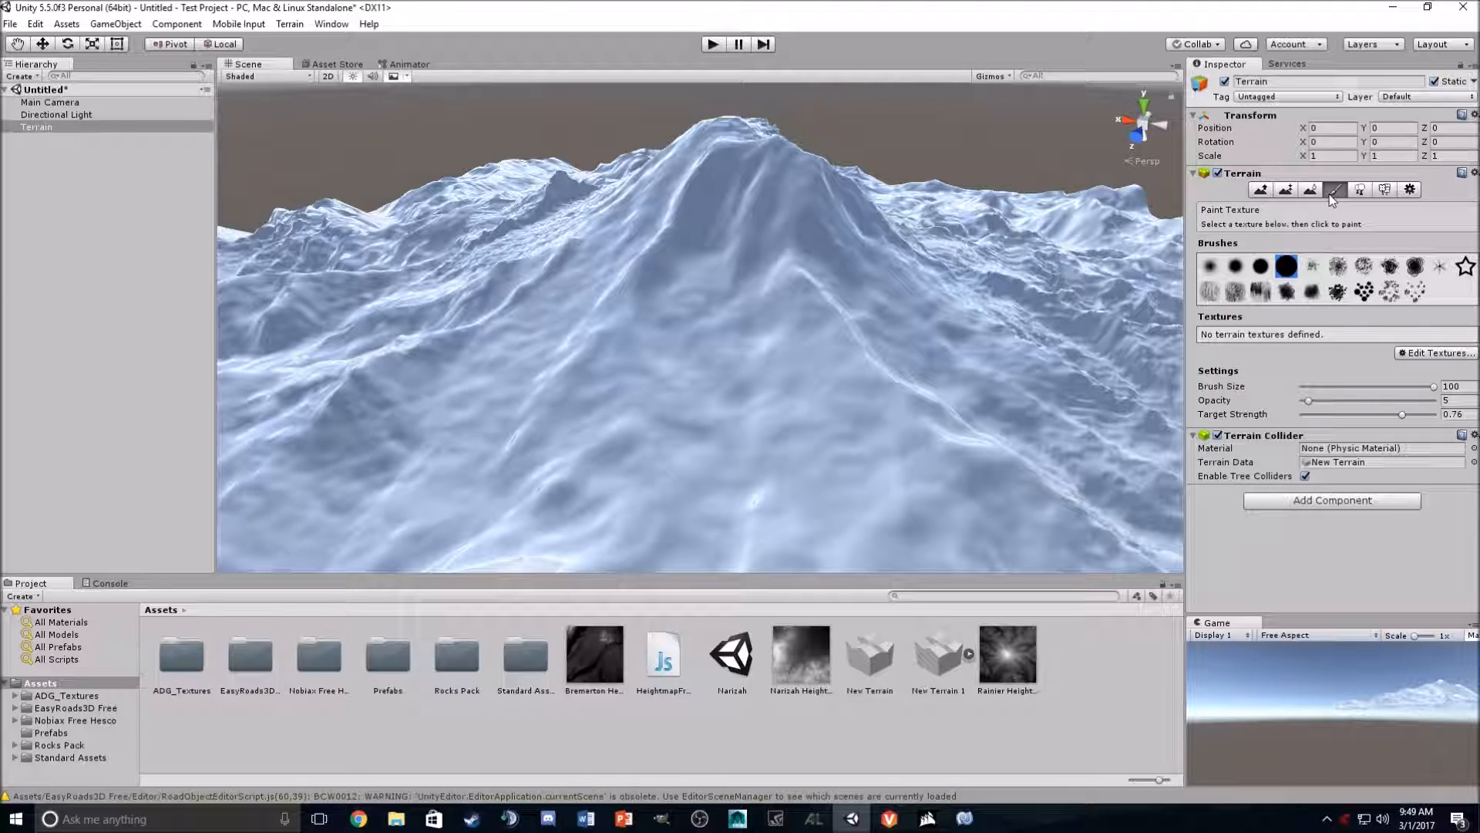
{"action": "left_click", "coordinate": [1431, 355]}
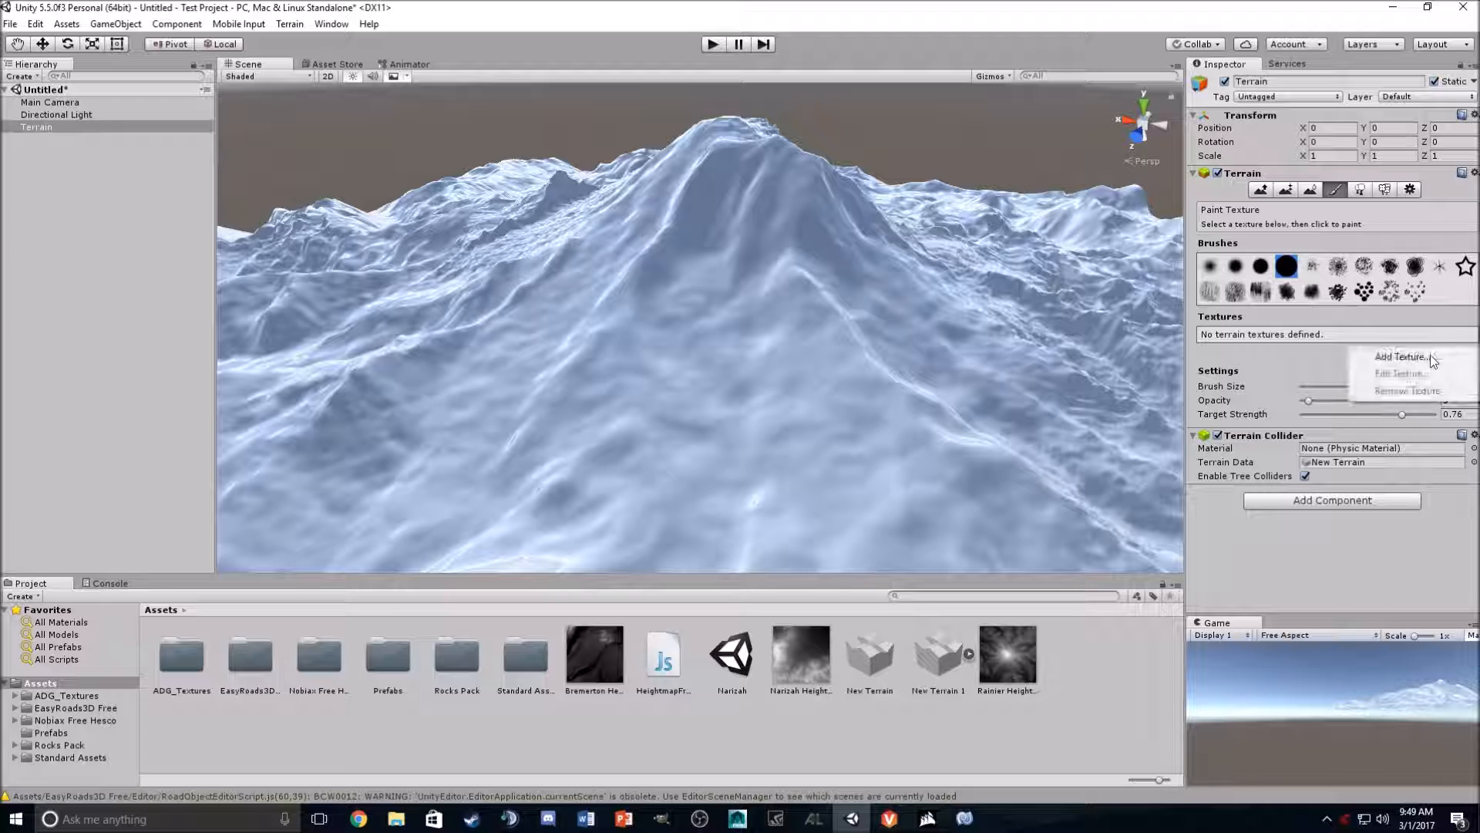
{"action": "left_click", "coordinate": [1422, 356]}
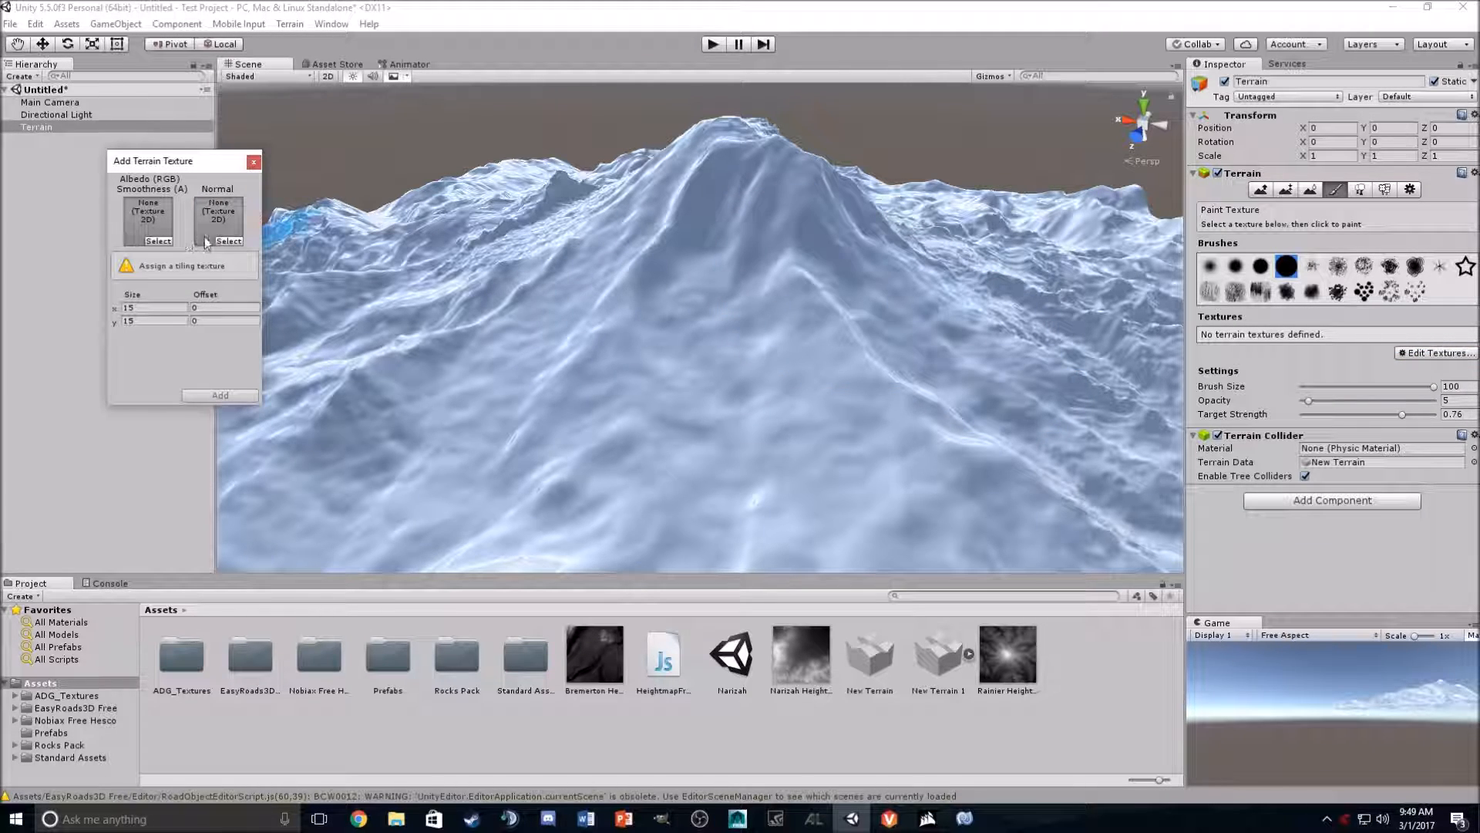
{"action": "left_click", "coordinate": [172, 241]}
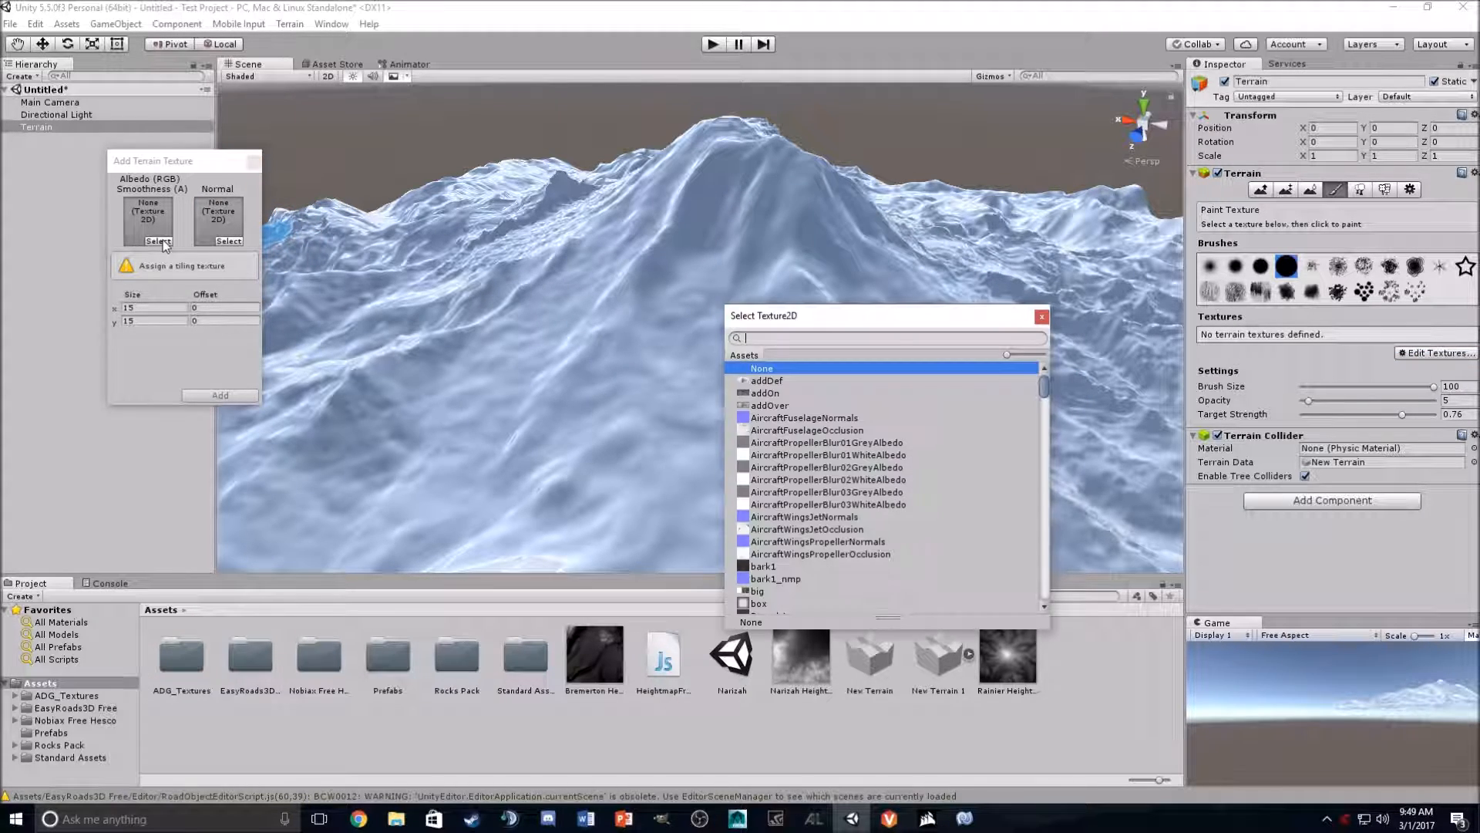
{"action": "scroll", "coordinate": [841, 407], "scroll_direction": "down", "scroll_amount": 5}
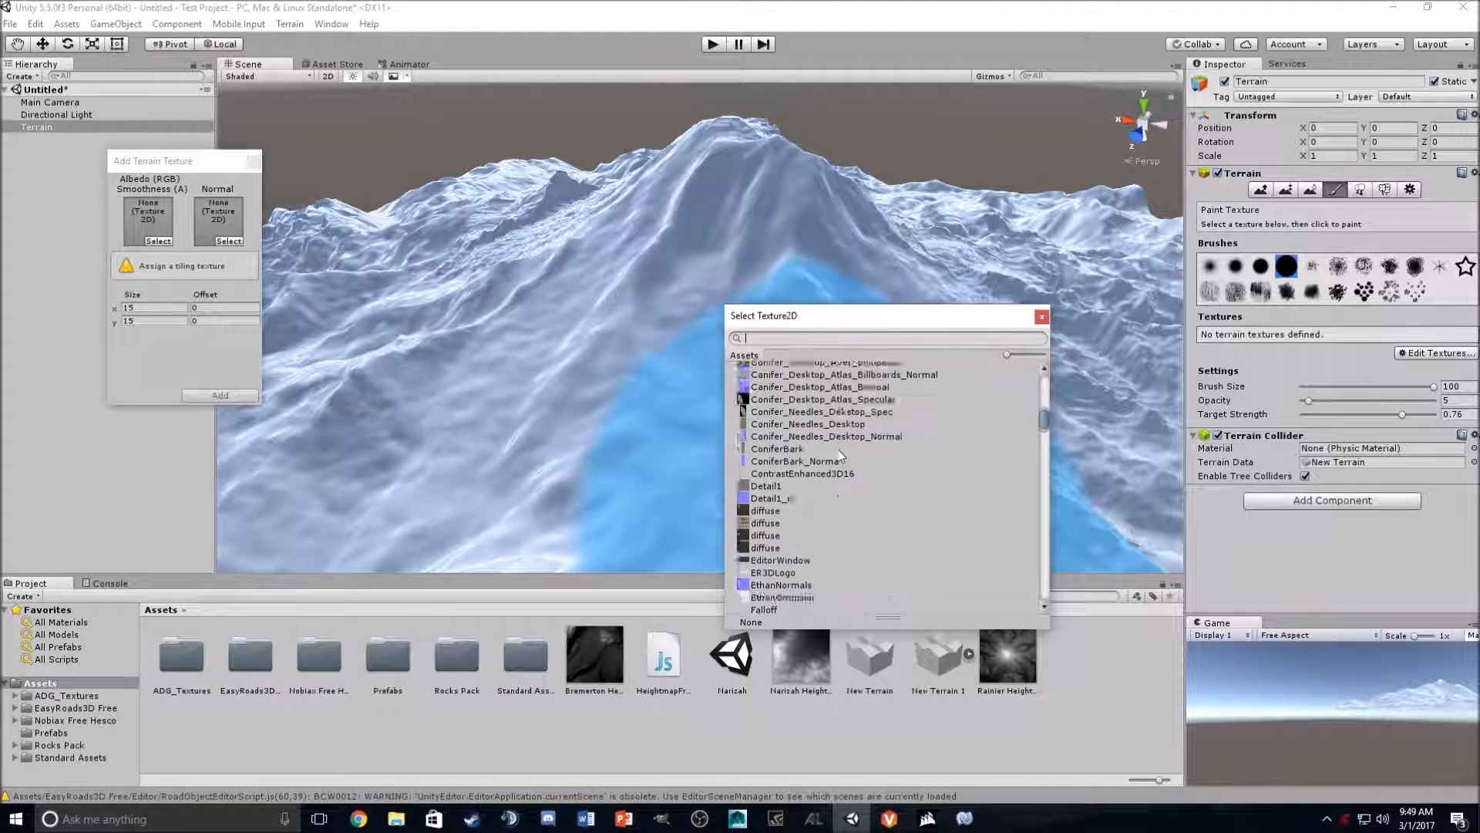
{"action": "scroll", "coordinate": [838, 450], "scroll_direction": "down", "scroll_amount": 5}
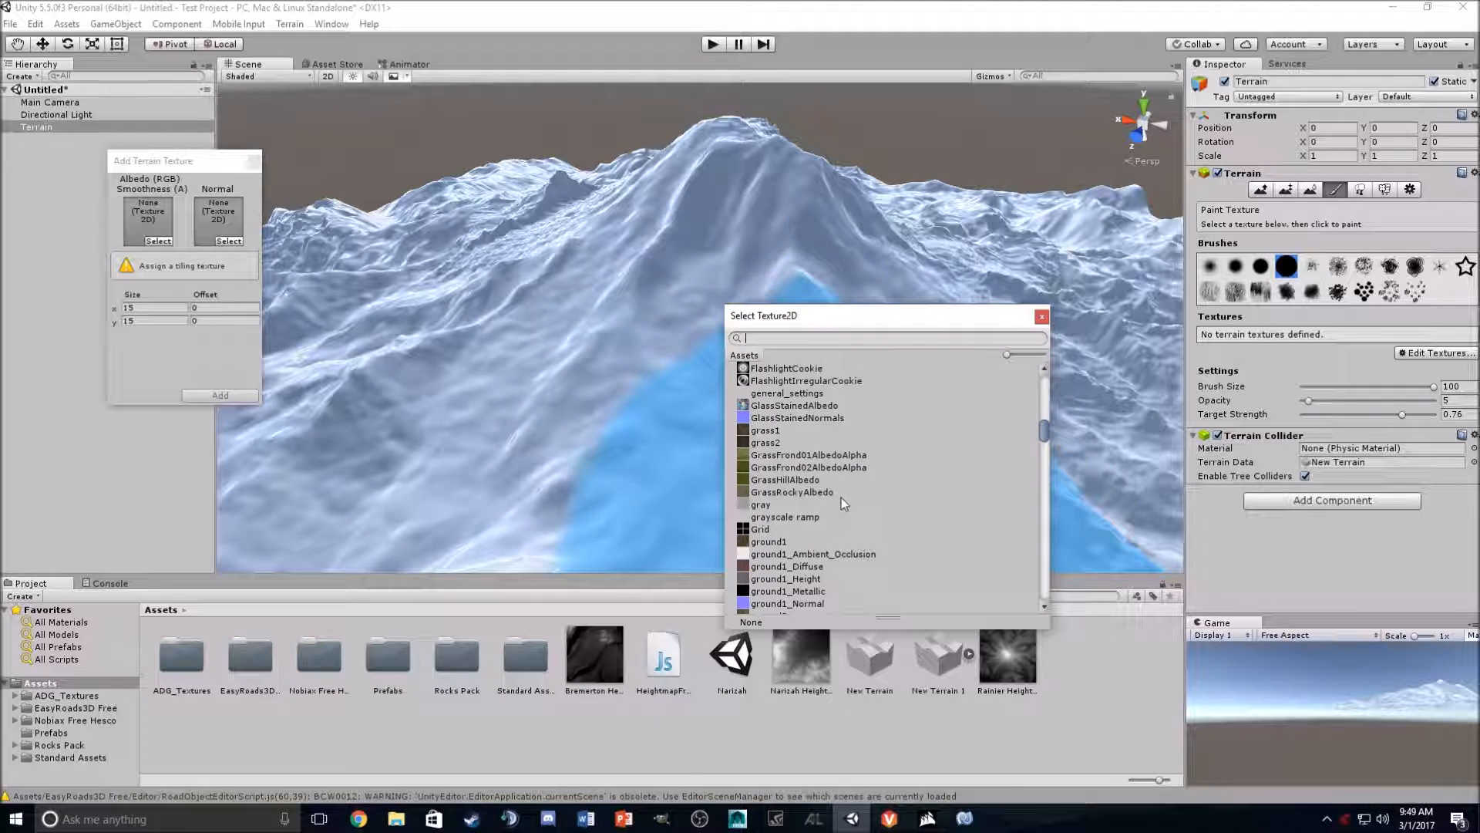
{"action": "scroll", "coordinate": [855, 495], "scroll_direction": "up", "scroll_amount": 5}
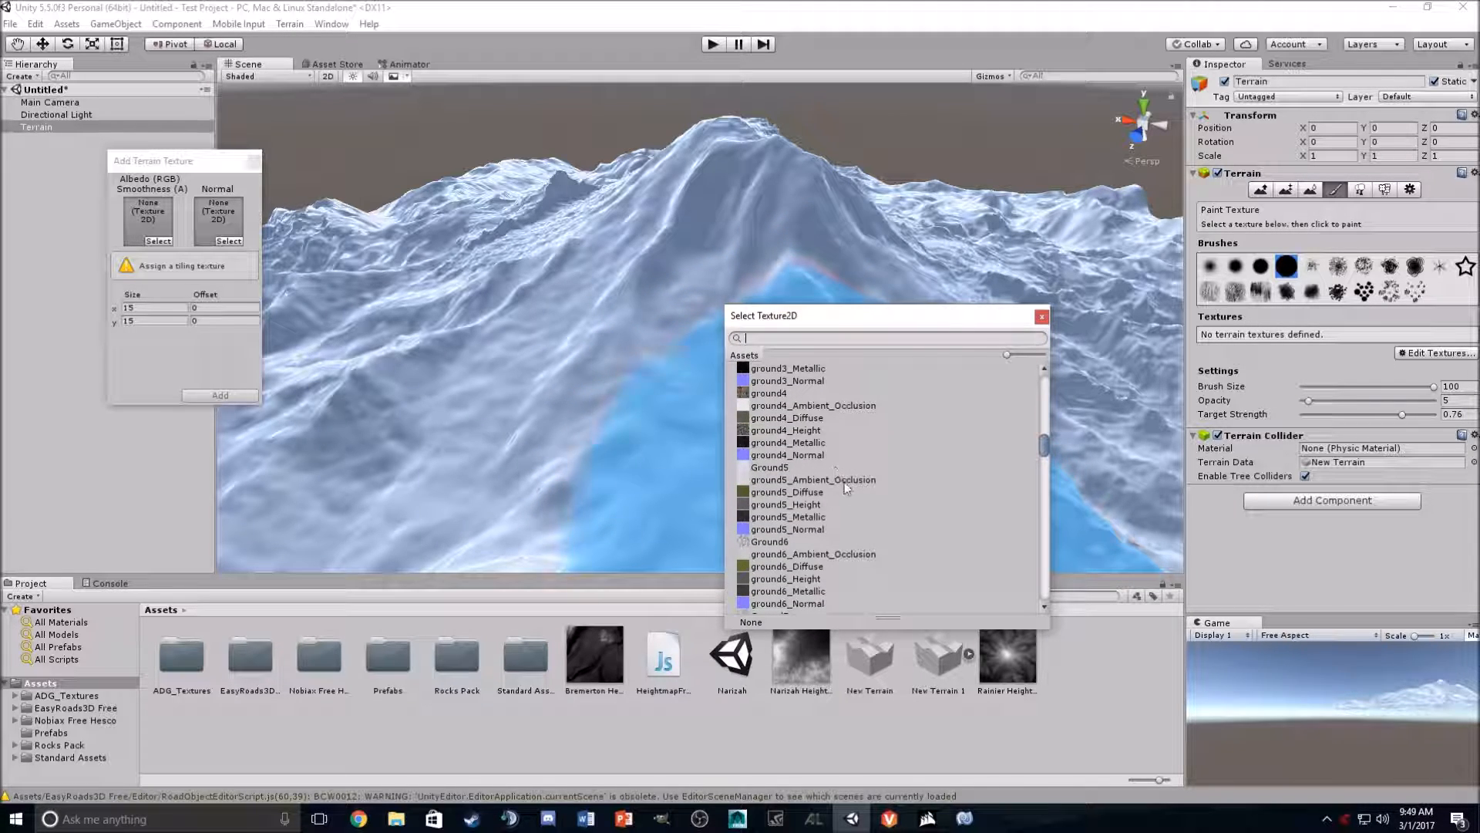
{"action": "double_click", "coordinate": [773, 496]}
{"action": "left_click", "coordinate": [228, 241]}
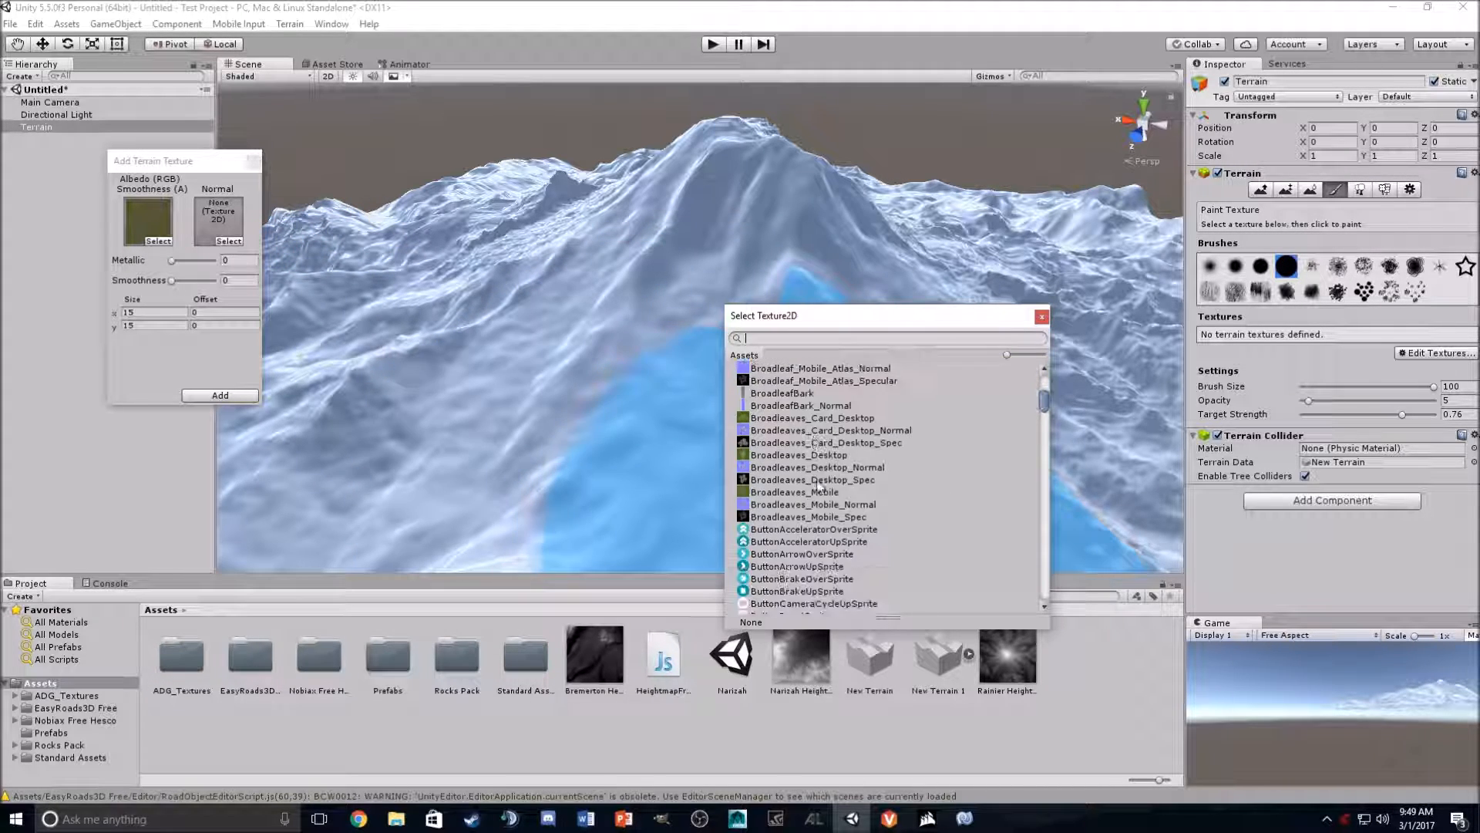
{"action": "scroll", "coordinate": [927, 464], "scroll_direction": "down", "scroll_amount": 8}
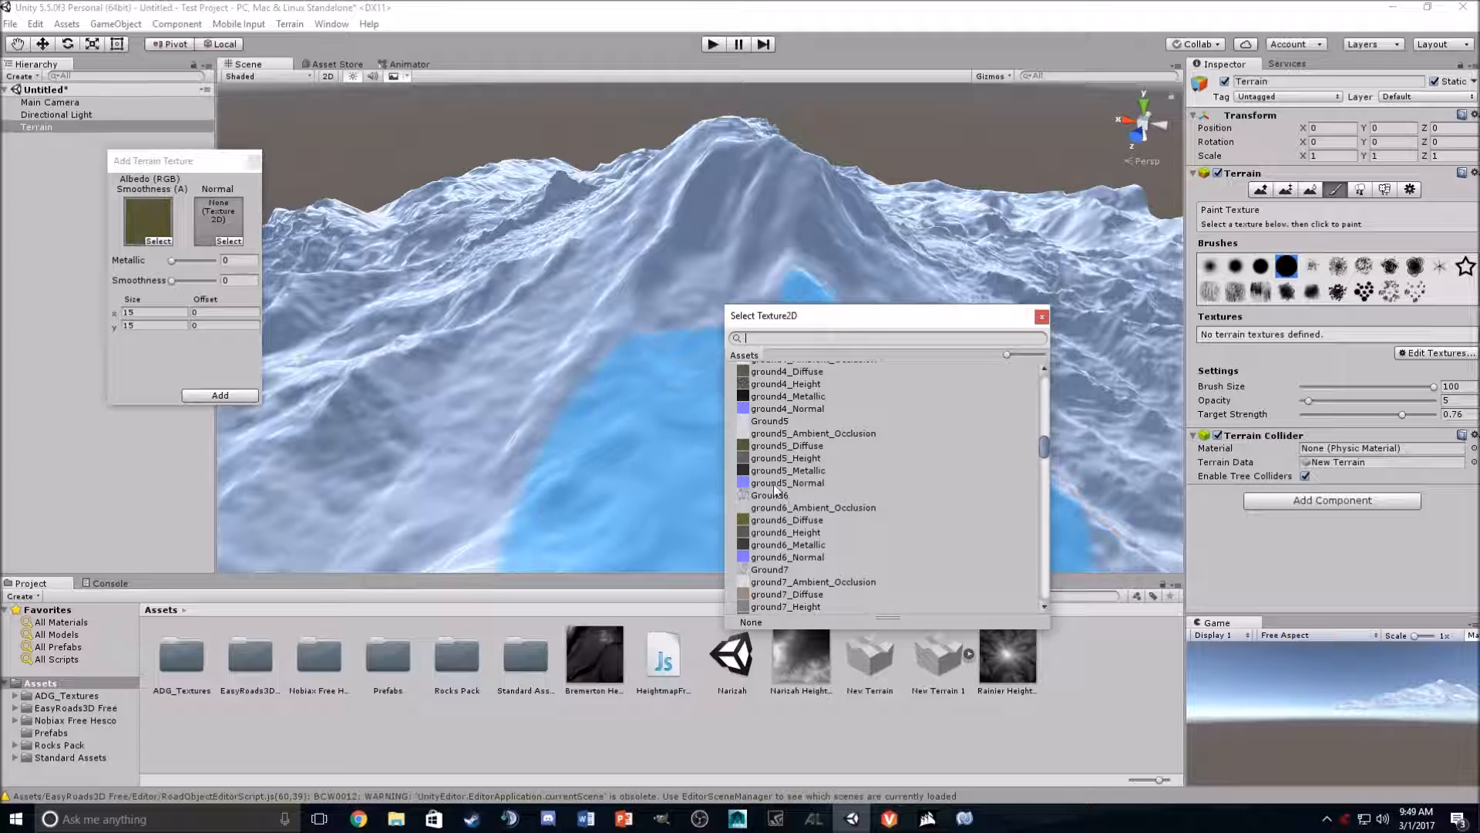
{"action": "double_click", "coordinate": [781, 487]}
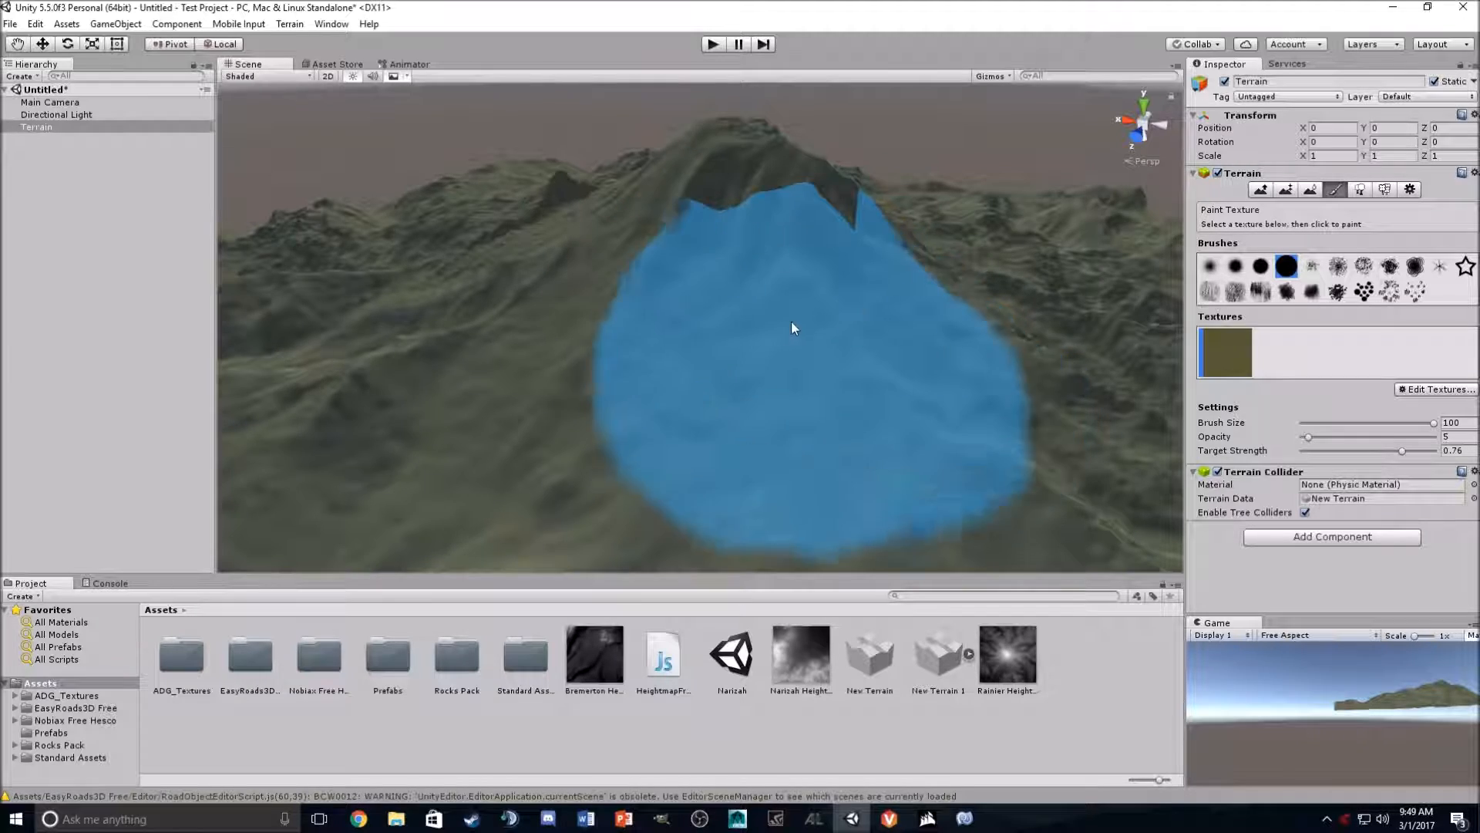
{"action": "mouse_move", "coordinate": [792, 327]}
{"action": "right_mouse_down"}
{"action": "mouse_move", "coordinate": [969, 281]}
{"action": "mouse_move", "coordinate": [899, 420]}
{"action": "mouse_move", "coordinate": [602, 321]}
{"action": "mouse_move", "coordinate": [512, 357]}
{"action": "mouse_move", "coordinate": [578, 324]}
{"action": "mouse_move", "coordinate": [694, 355]}
{"action": "mouse_move", "coordinate": [790, 354]}
{"action": "right_mouse_up"}
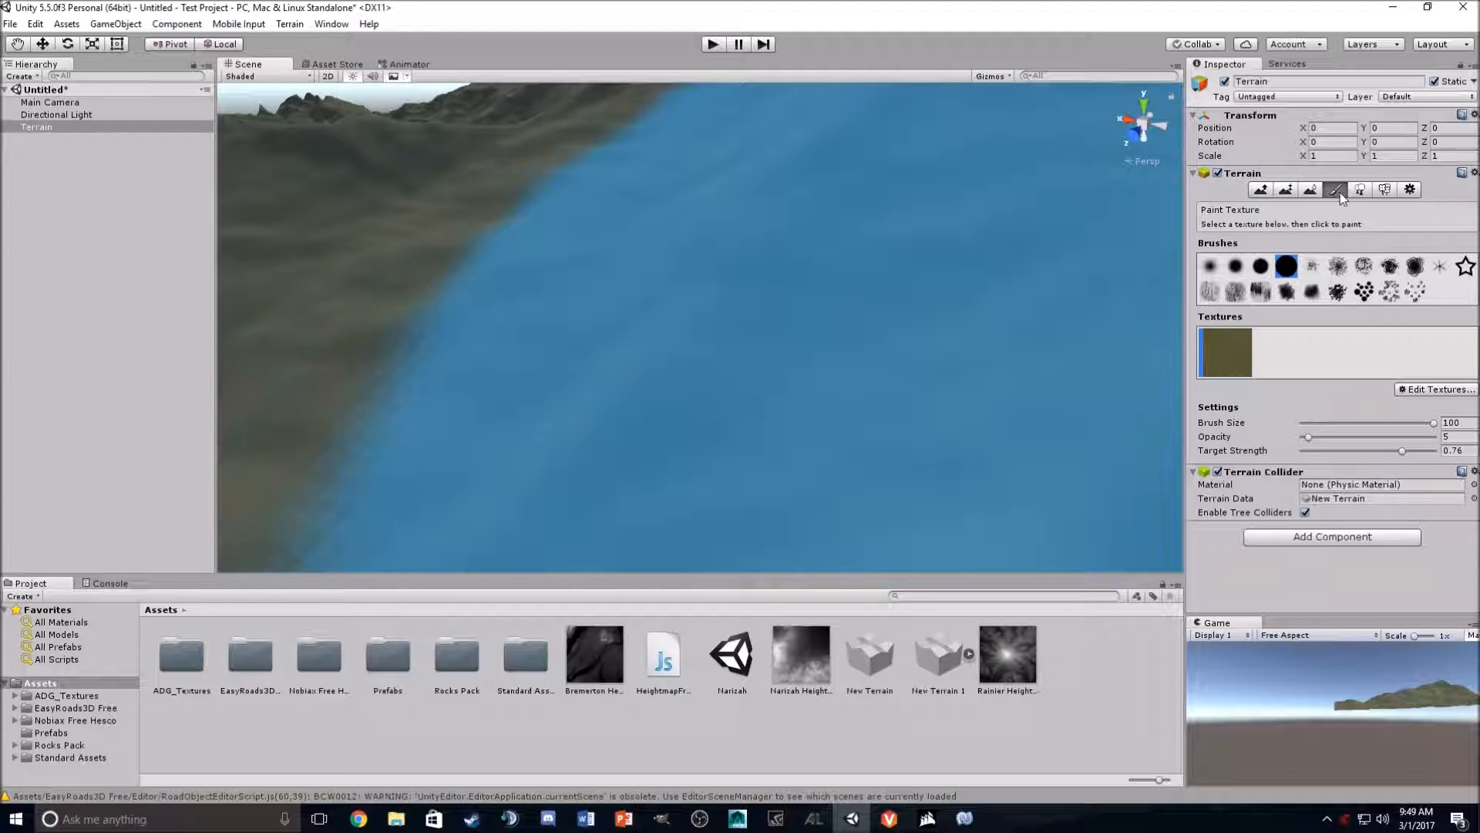
- Open the terrain's Place Trees tool
{"action": "left_click", "coordinate": [1360, 189]}
{"action": "mouse_move", "coordinate": [875, 307]}
{"action": "right_mouse_down"}
{"action": "mouse_move", "coordinate": [905, 376]}
{"action": "mouse_move", "coordinate": [899, 247]}
{"action": "mouse_move", "coordinate": [929, 167]}
{"action": "mouse_move", "coordinate": [971, 188]}
{"action": "mouse_move", "coordinate": [976, 172]}
{"action": "right_mouse_up"}
{"action": "mouse_move", "coordinate": [975, 171]}
{"action": "right_mouse_down"}
{"action": "mouse_move", "coordinate": [965, 195]}
{"action": "mouse_move", "coordinate": [951, 188]}
{"action": "mouse_move", "coordinate": [856, 254]}
{"action": "mouse_move", "coordinate": [308, 228]}
{"action": "right_mouse_up"}
{"action": "mouse_move", "coordinate": [95, 222]}
{"action": "right_mouse_down"}
{"action": "mouse_move", "coordinate": [304, 221]}
{"action": "mouse_move", "coordinate": [167, 284]}
{"action": "right_mouse_up"}
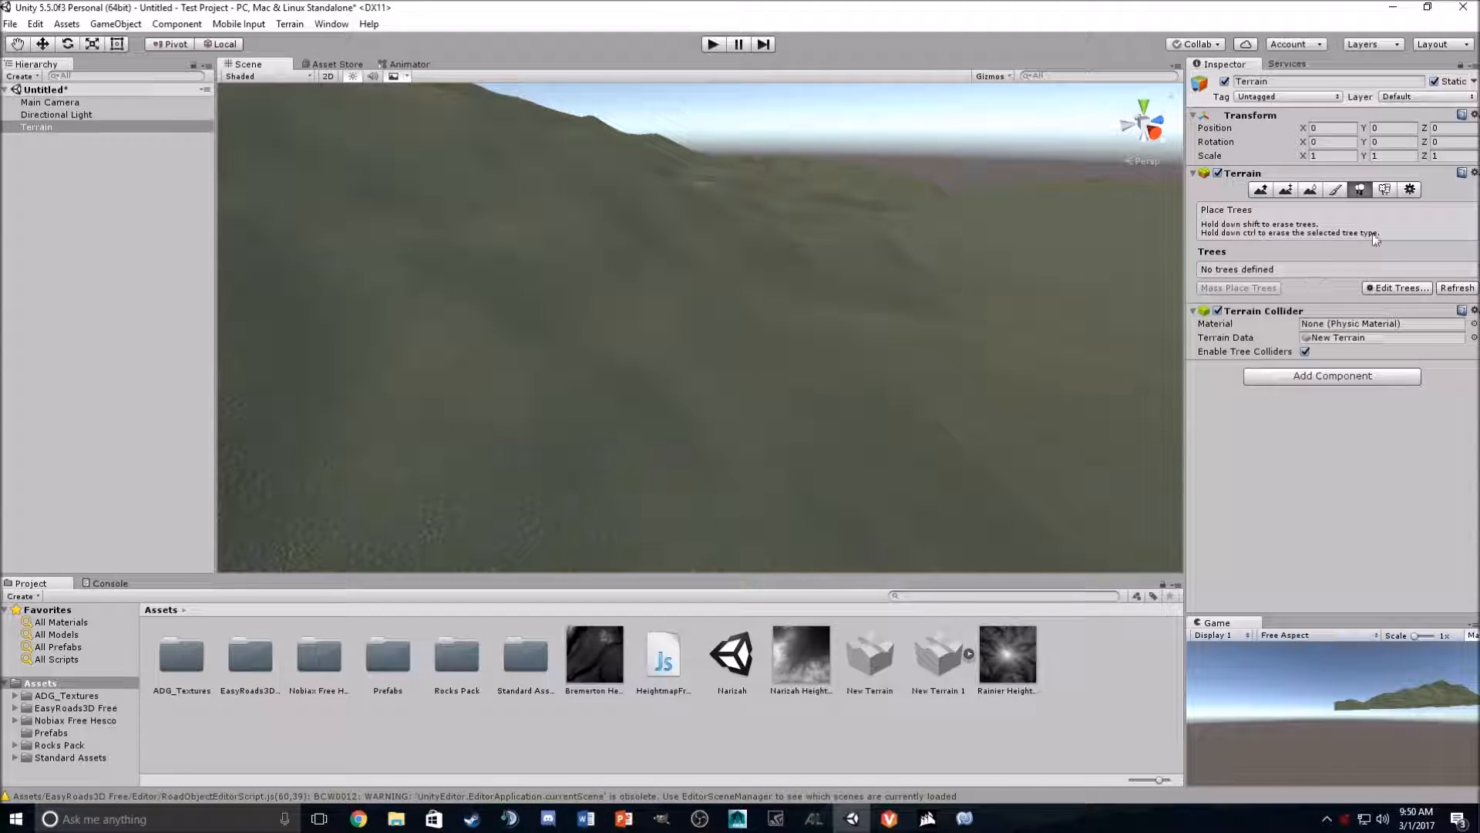
- Open the terrain paint texture's edit dialog and apply its tiling size settings
{"action": "left_click", "coordinate": [1336, 189]}
{"action": "left_click", "coordinate": [1372, 386]}
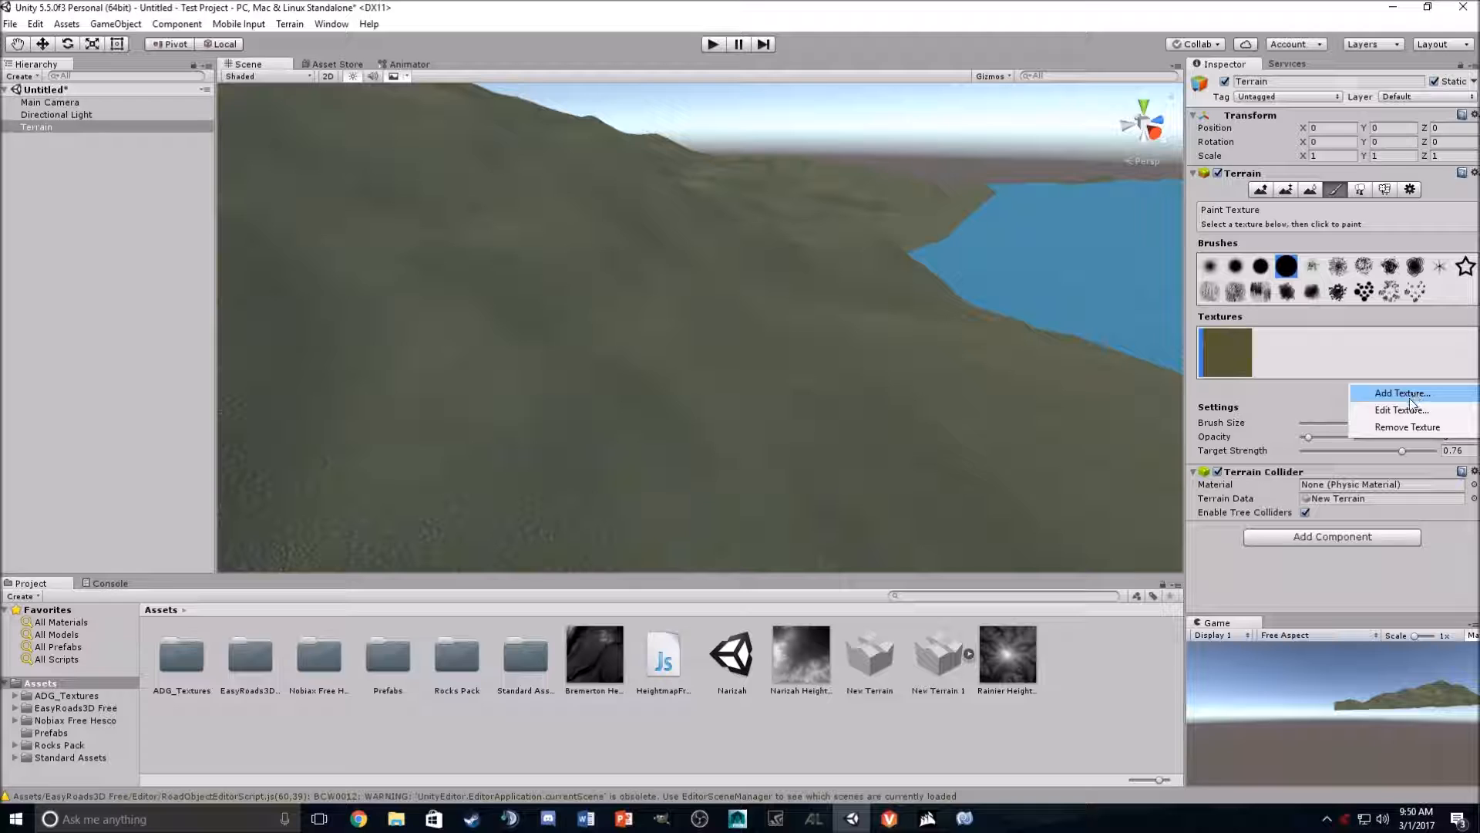
{"action": "left_click", "coordinate": [1403, 410]}
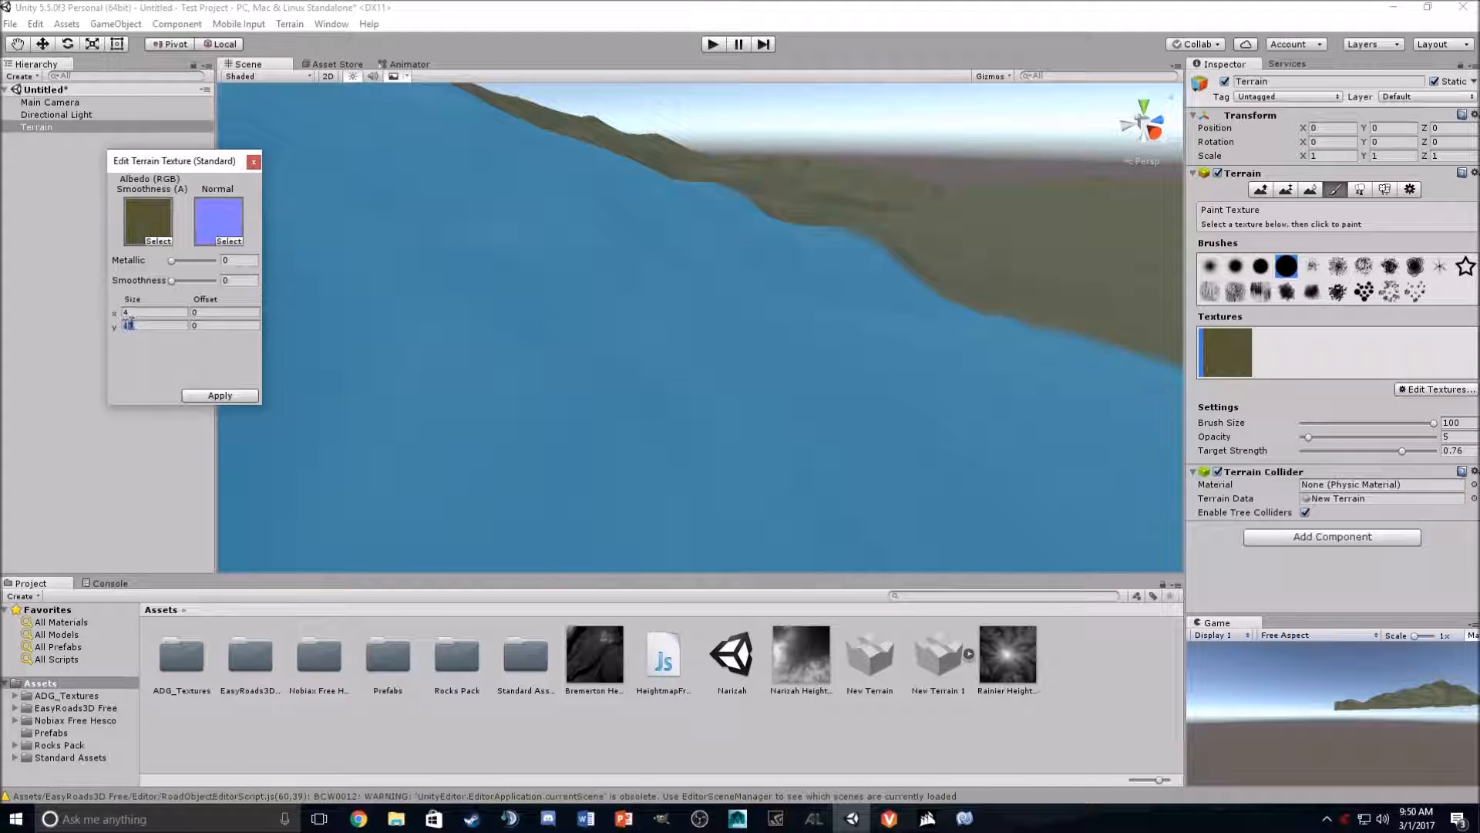
{"action": "left_click", "coordinate": [242, 395]}
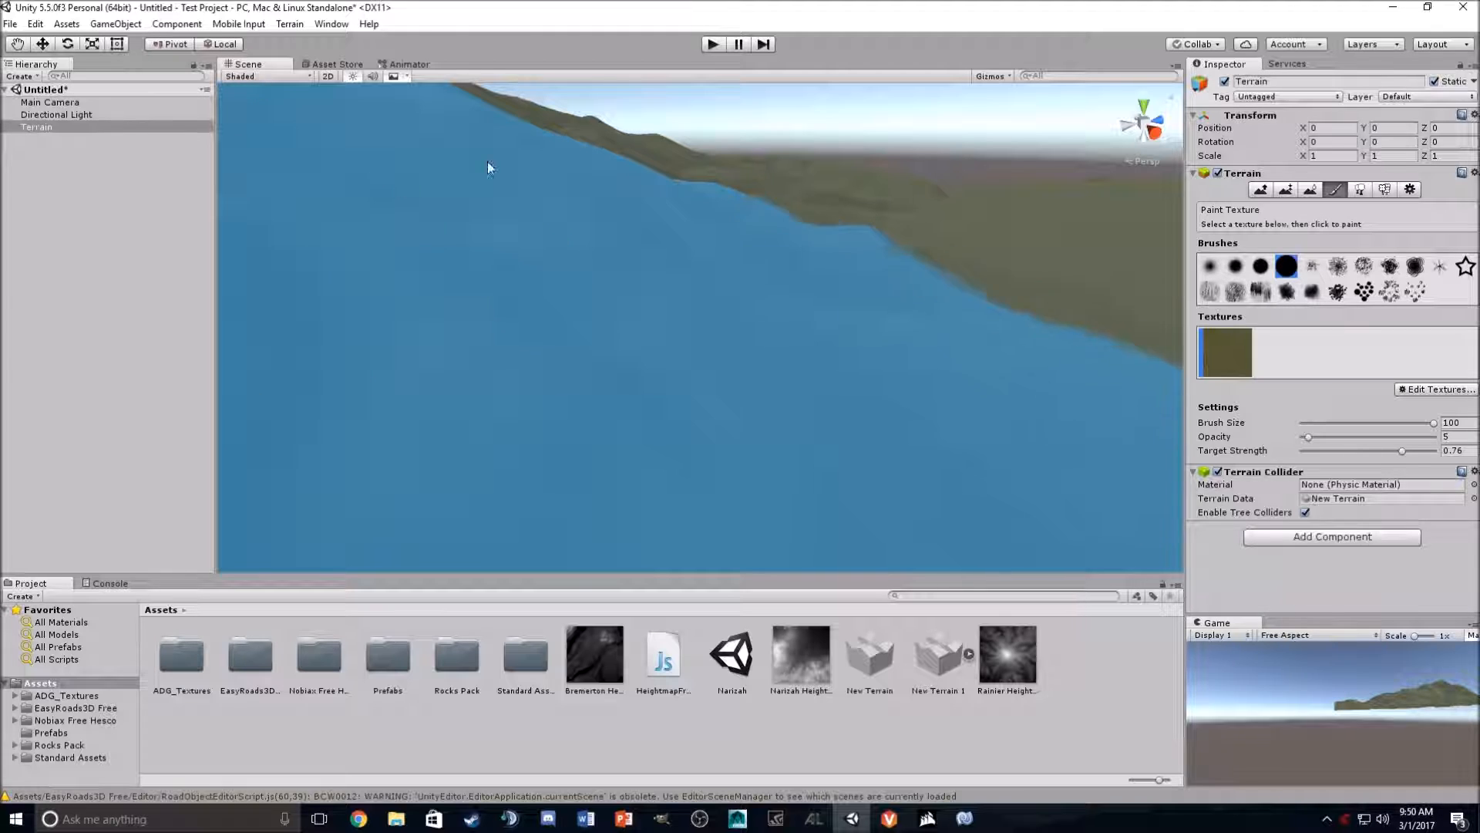
- Open the Paint Details tool and start adding a grass texture
{"action": "key", "text": "w"}
{"action": "mouse_move", "coordinate": [863, 273]}
{"action": "right_mouse_down"}
{"action": "mouse_move", "coordinate": [841, 394]}
{"action": "mouse_move", "coordinate": [835, 327]}
{"action": "mouse_move", "coordinate": [853, 284]}
{"action": "mouse_move", "coordinate": [1072, 264]}
{"action": "mouse_move", "coordinate": [757, 225]}
{"action": "mouse_move", "coordinate": [651, 186]}
{"action": "mouse_move", "coordinate": [604, 206]}
{"action": "mouse_move", "coordinate": [420, 188]}
{"action": "mouse_move", "coordinate": [328, 339]}
{"action": "right_mouse_up"}
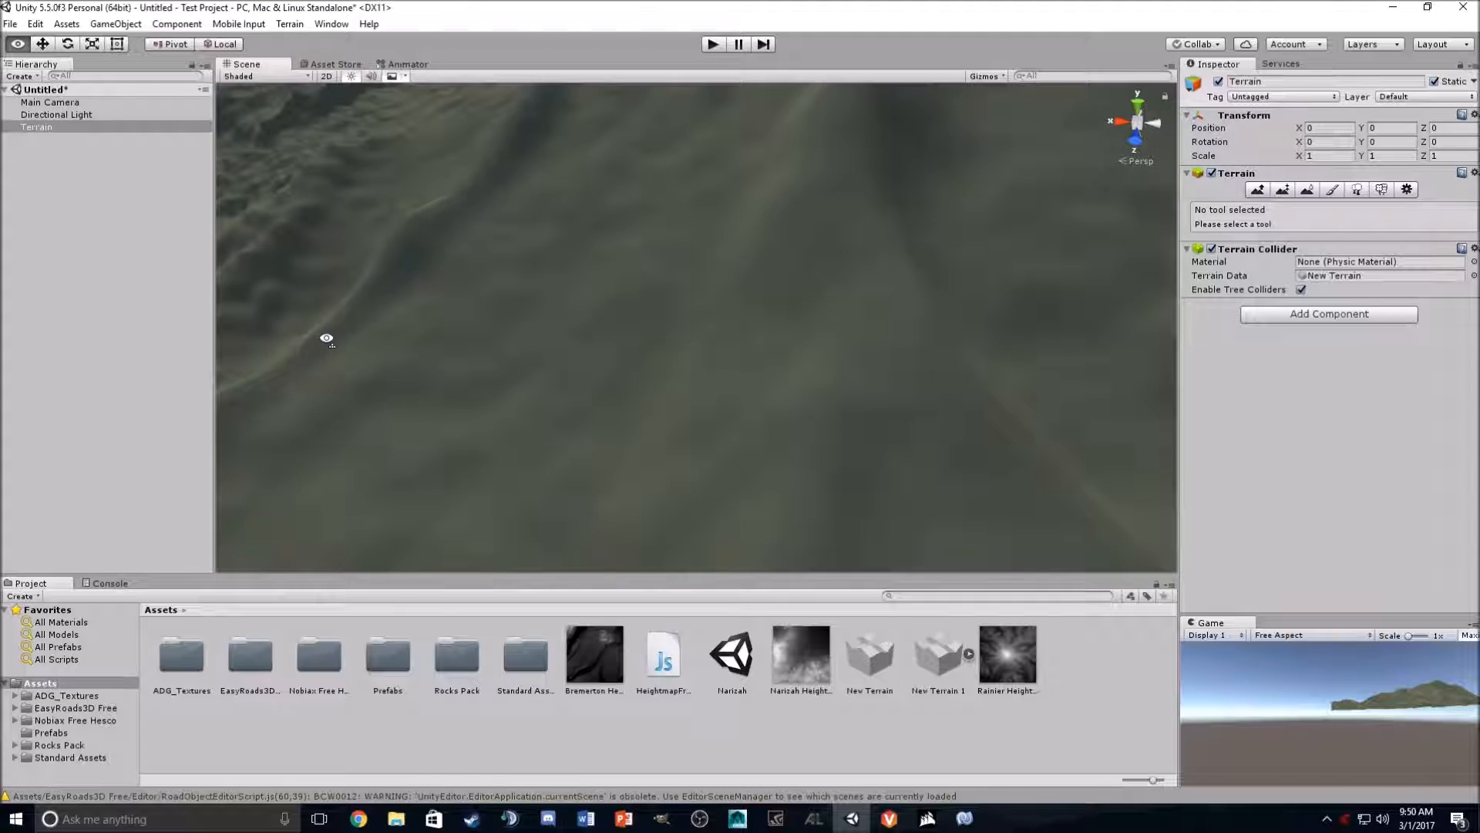
{"action": "left_click", "coordinate": [1381, 189]}
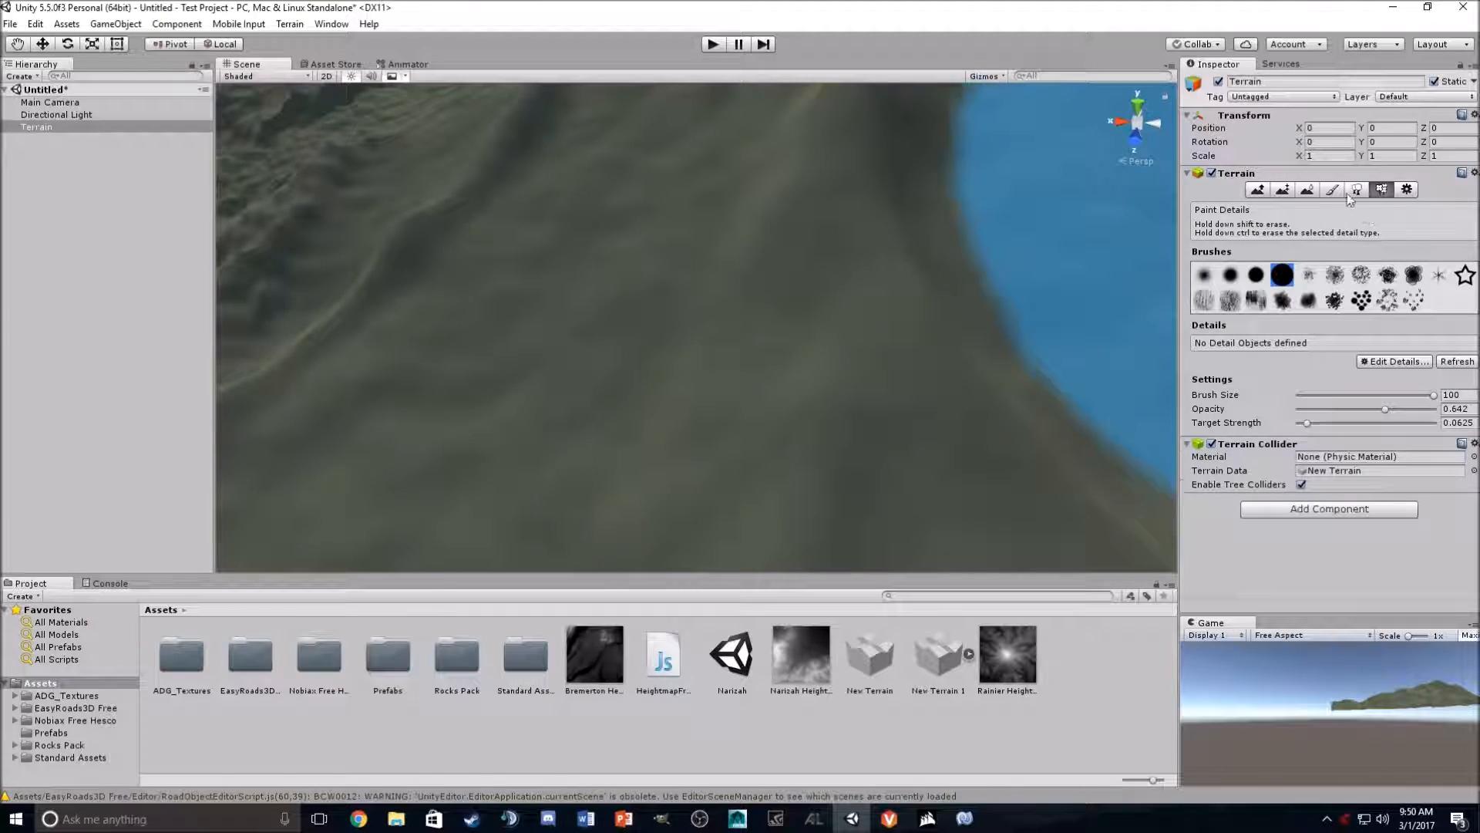
{"action": "left_click", "coordinate": [1359, 189]}
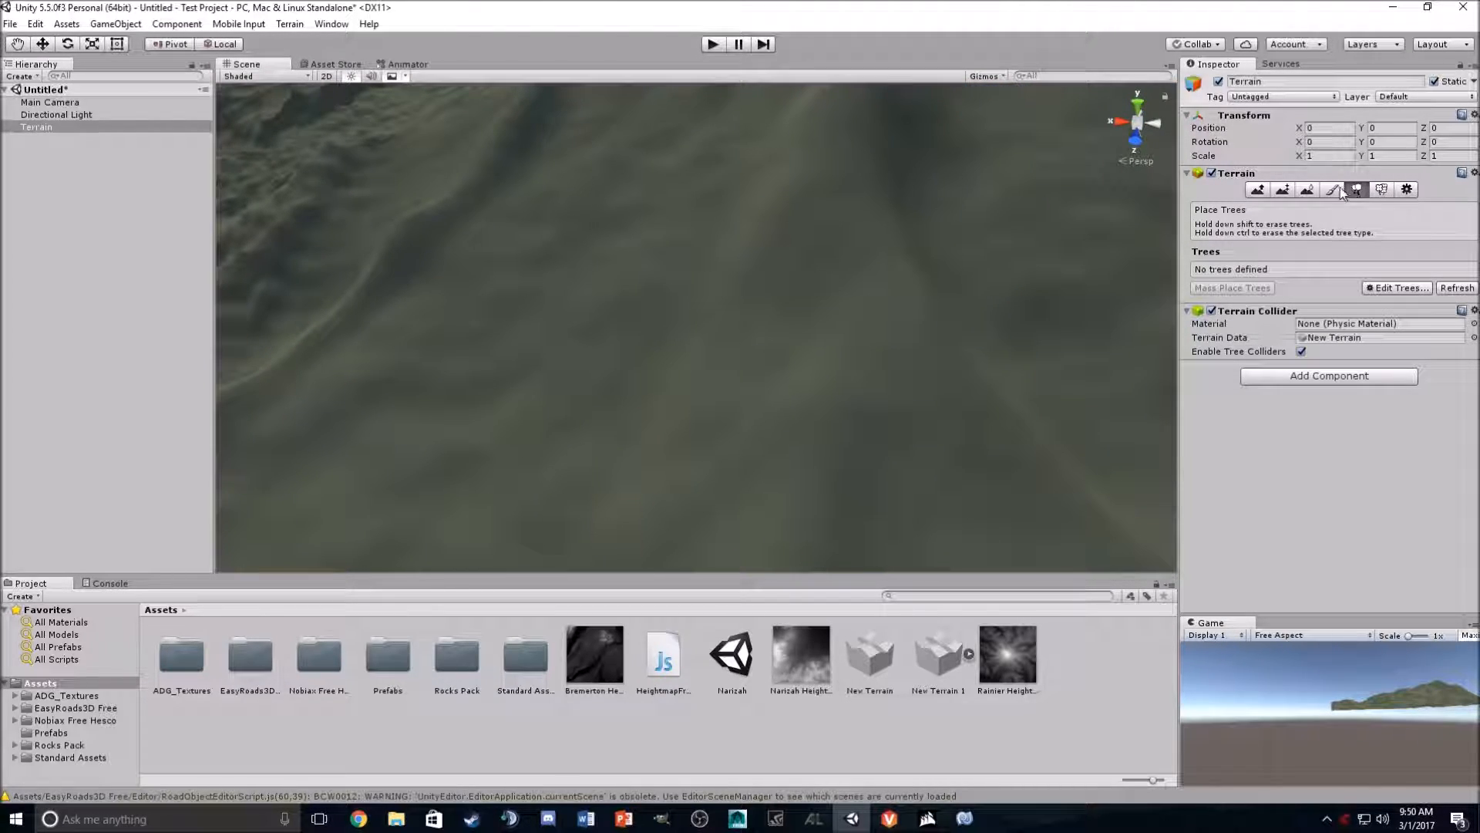
{"action": "left_click", "coordinate": [1381, 188]}
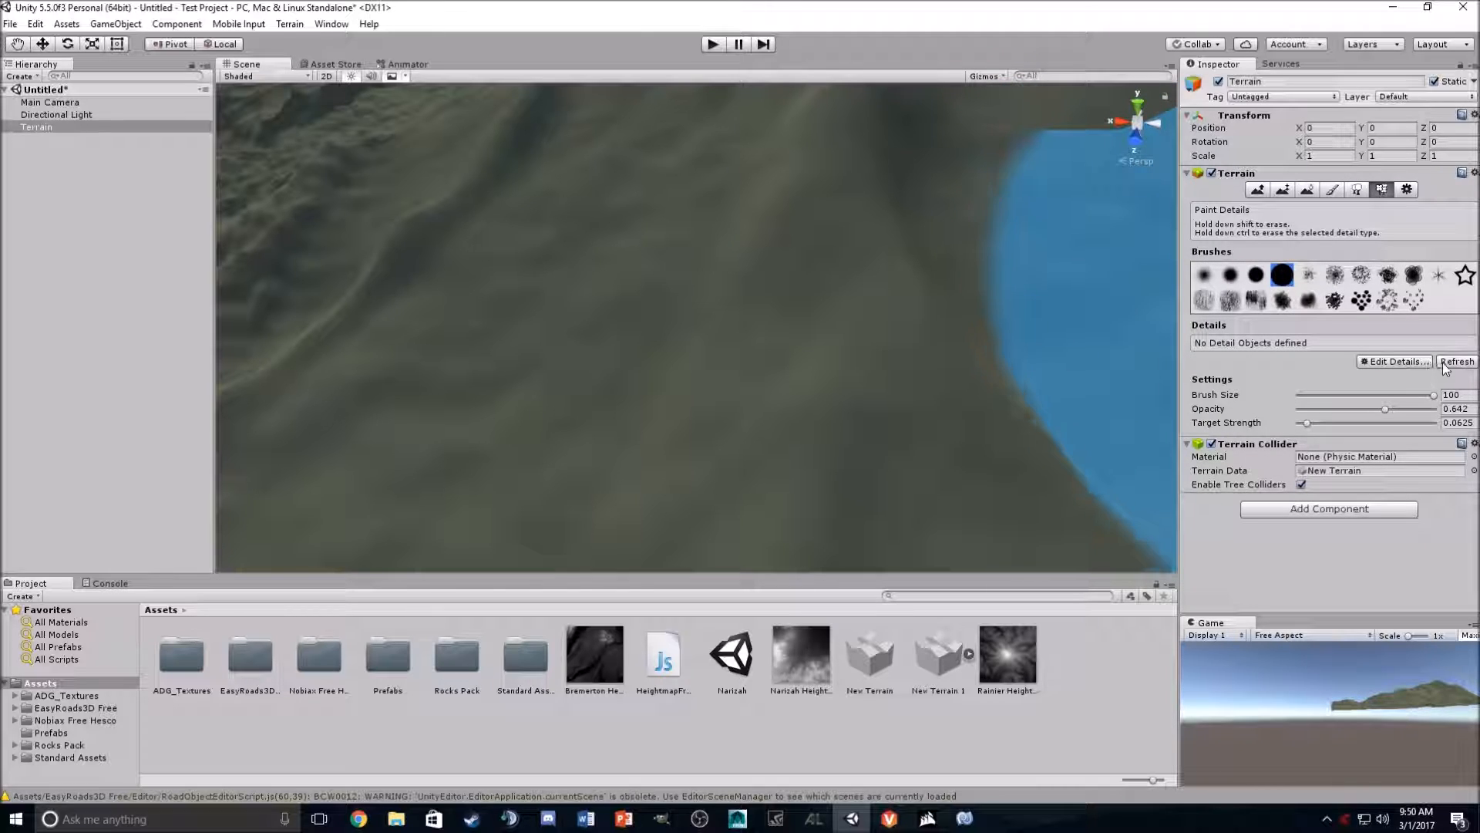
{"action": "left_click", "coordinate": [1414, 361]}
{"action": "left_click", "coordinate": [1416, 362]}
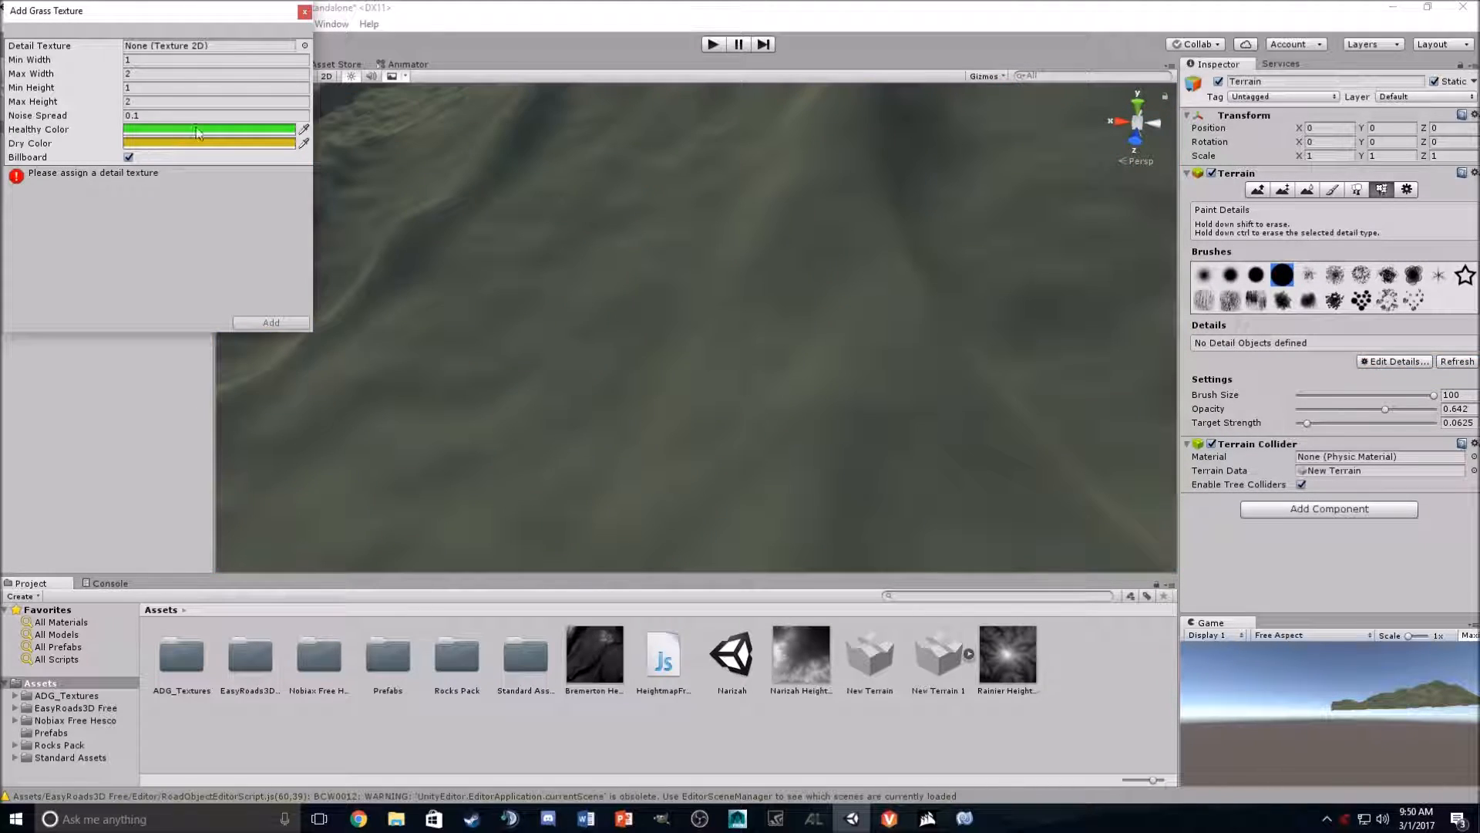
- Set the grass's Healthy Color to a muted green, hex 708765
{"action": "left_click", "coordinate": [199, 129]}
{"action": "left_click_drag", "start_coordinate": [81, 408], "coordinate": [68, 409]}
{"action": "left_click", "coordinate": [152, 443]}
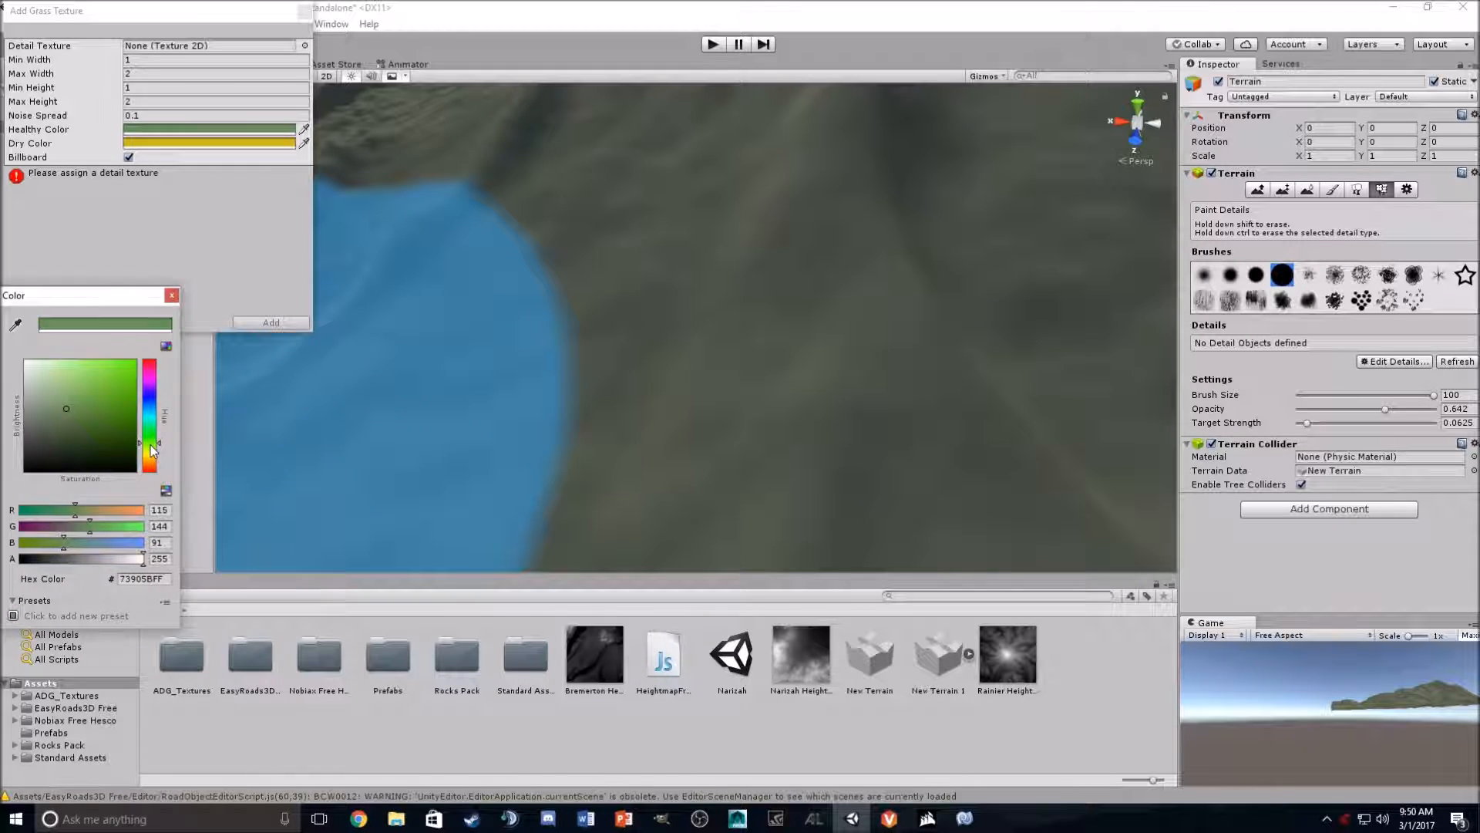
{"action": "left_click_drag", "start_coordinate": [72, 413], "coordinate": [54, 413]}
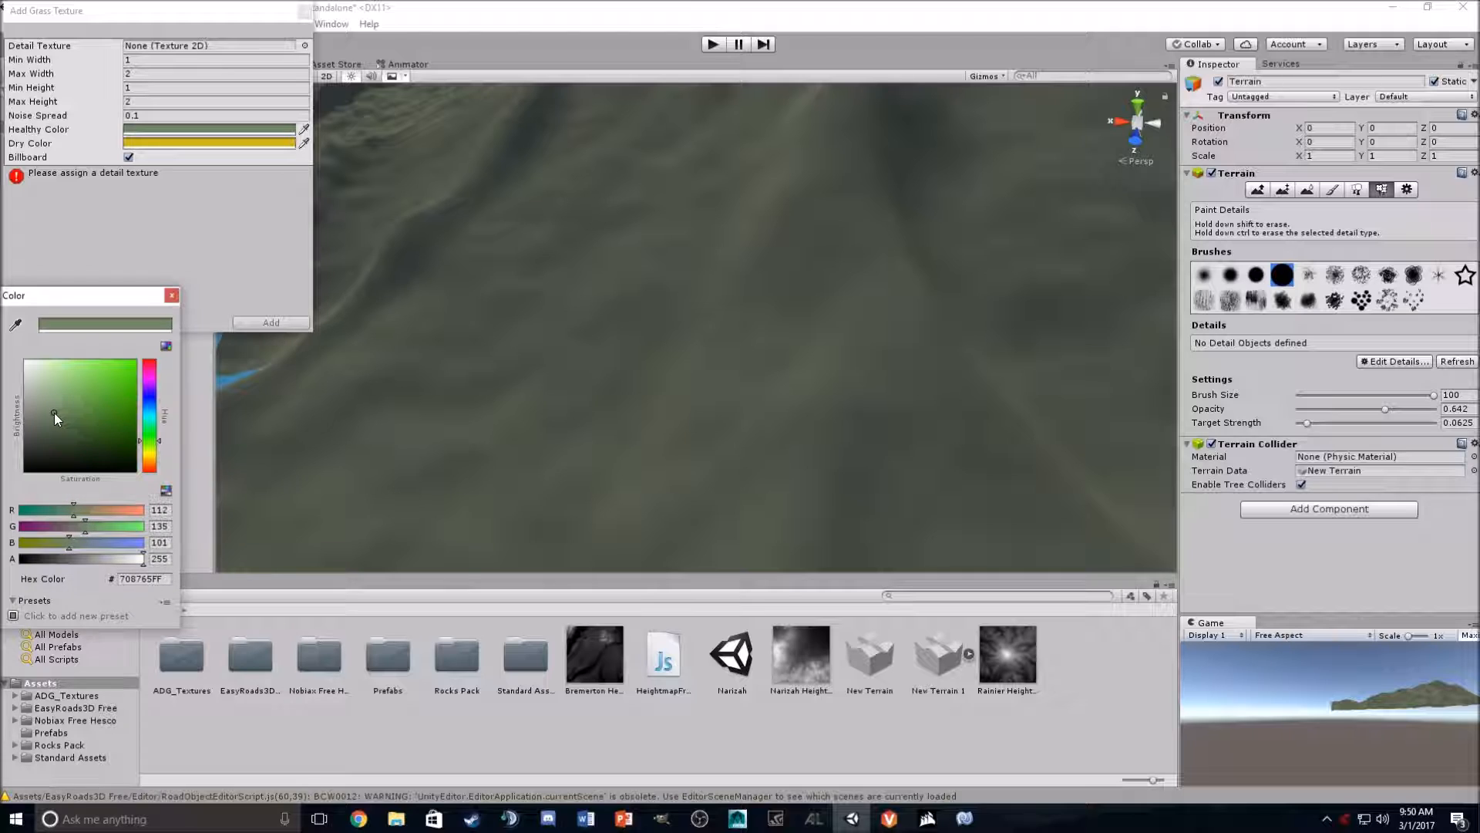
{"action": "left_click", "coordinate": [172, 296]}
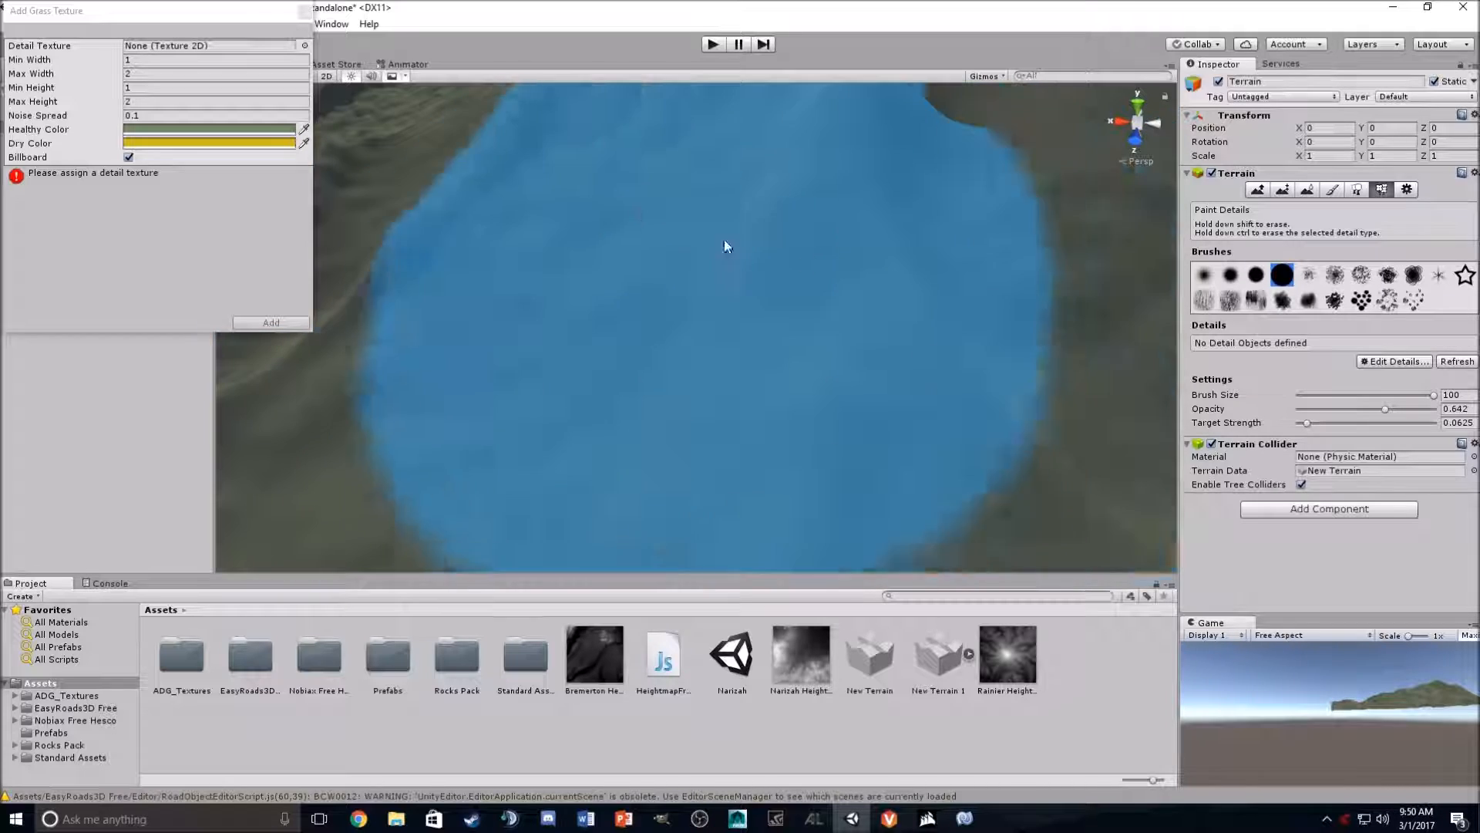
- Assign grass1 as the detail texture and add the grass to the terrain
{"action": "left_click", "coordinate": [305, 45]}
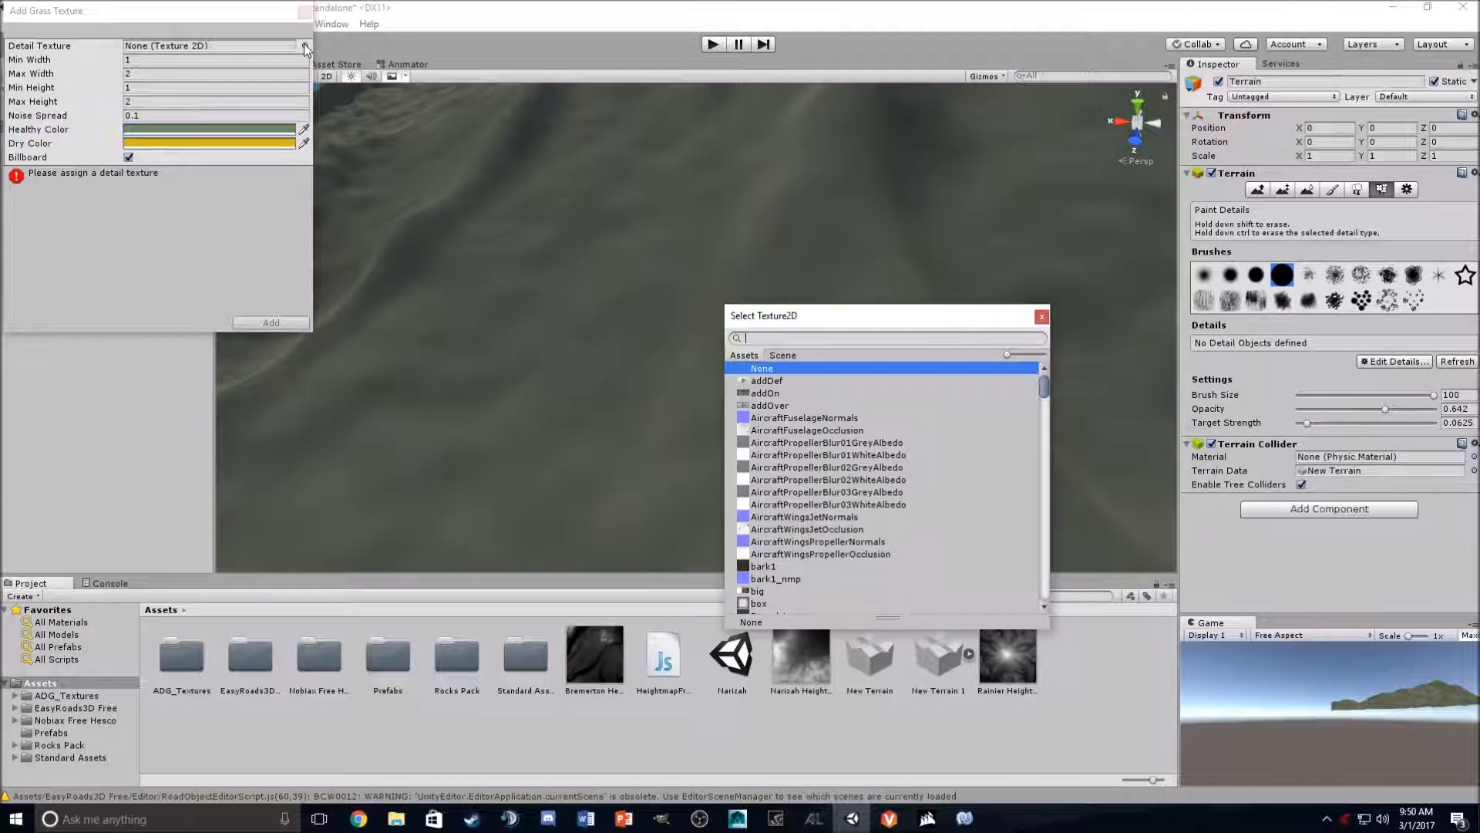
{"action": "scroll", "coordinate": [844, 494], "scroll_direction": "down", "scroll_amount": 10}
{"action": "scroll", "coordinate": [845, 472], "scroll_direction": "down", "scroll_amount": 10}
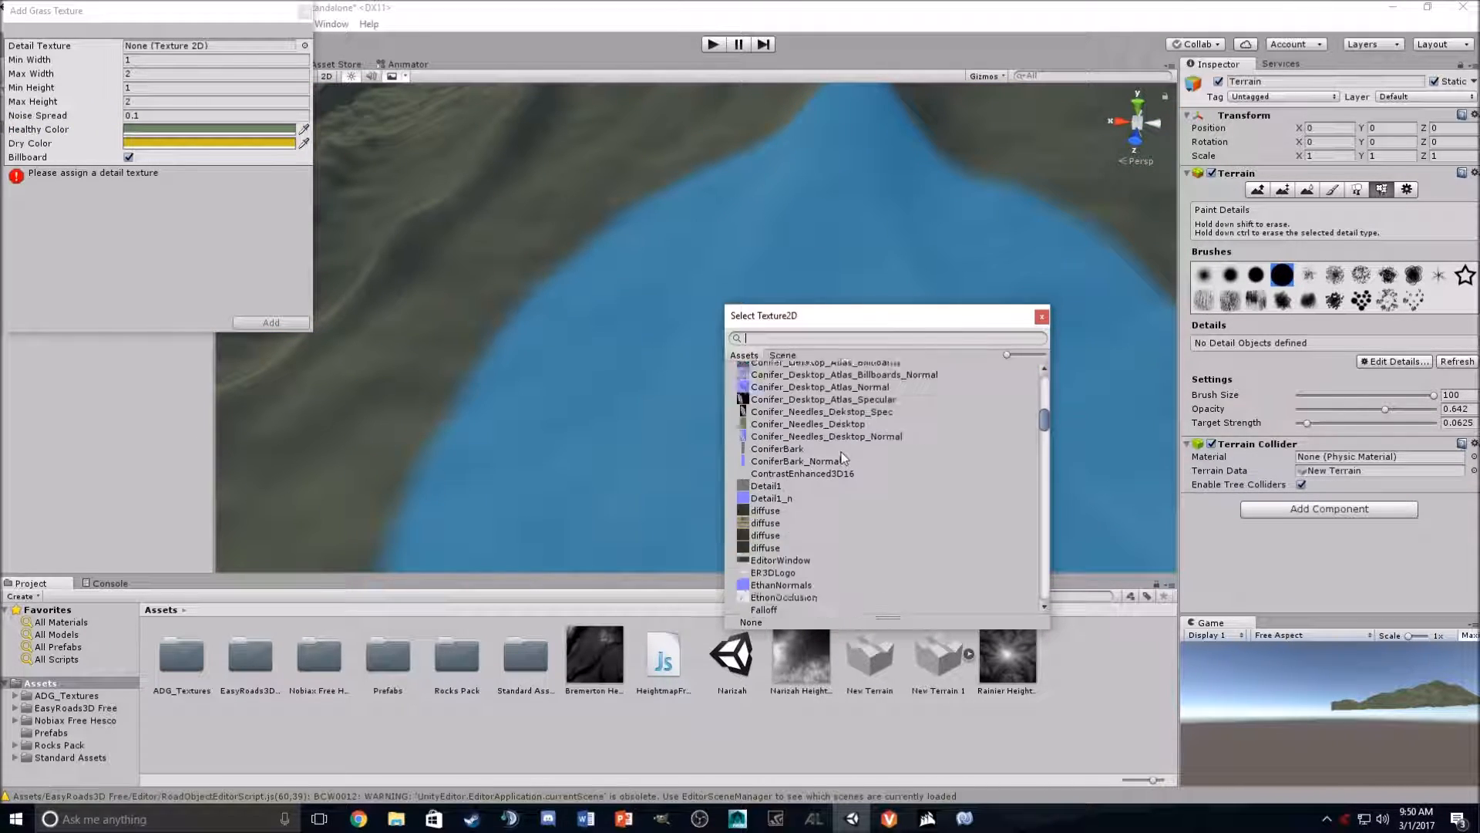
{"action": "double_click", "coordinate": [797, 525]}
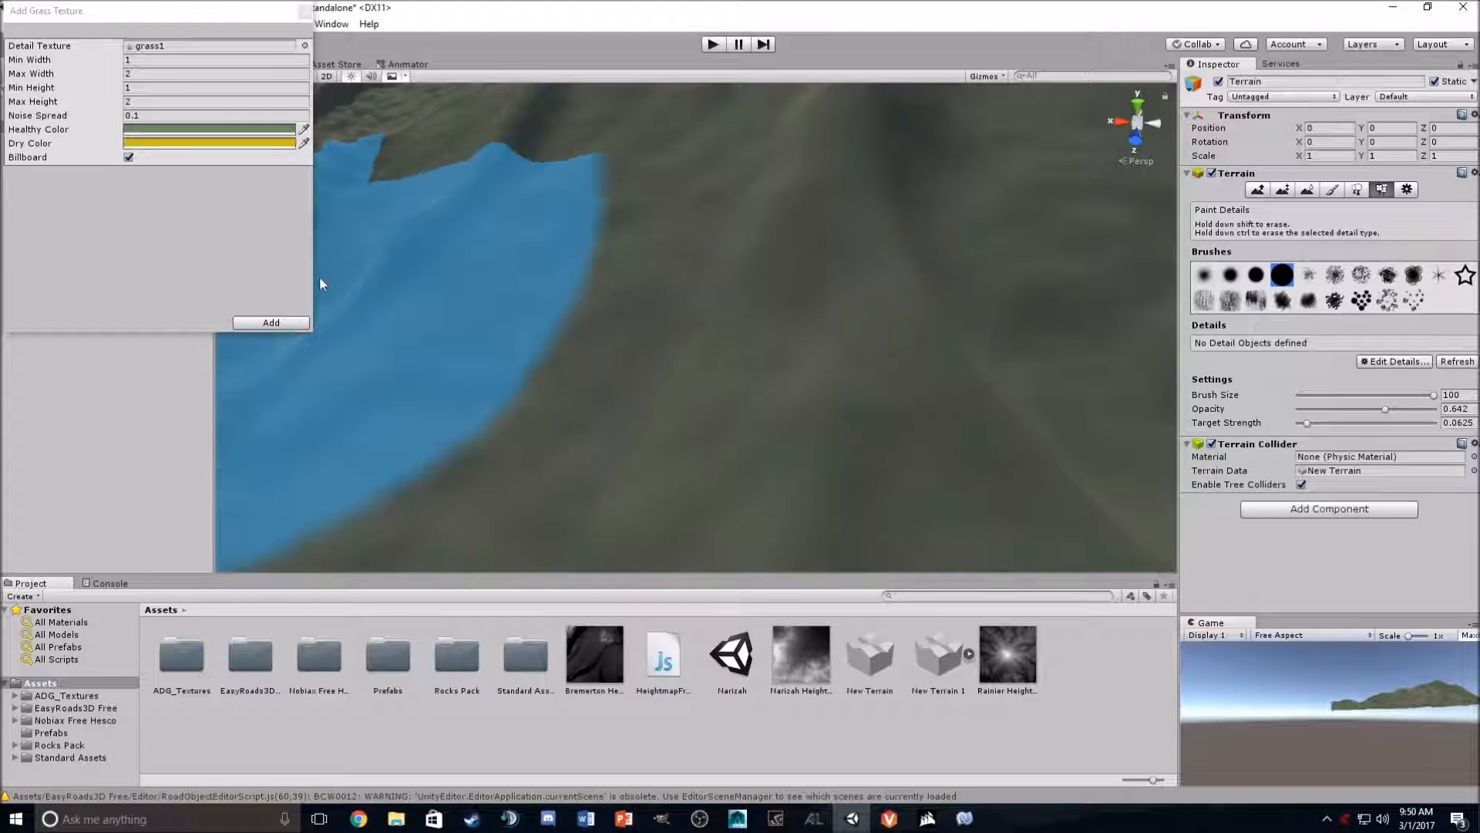
{"action": "left_click", "coordinate": [270, 322]}
- Paint grass details across the slope
{"action": "mouse_move", "coordinate": [587, 429]}
{"action": "right_mouse_down"}
{"action": "mouse_move", "coordinate": [517, 461]}
{"action": "mouse_move", "coordinate": [562, 433]}
{"action": "mouse_move", "coordinate": [601, 439]}
{"action": "mouse_move", "coordinate": [683, 378]}
{"action": "right_mouse_up"}
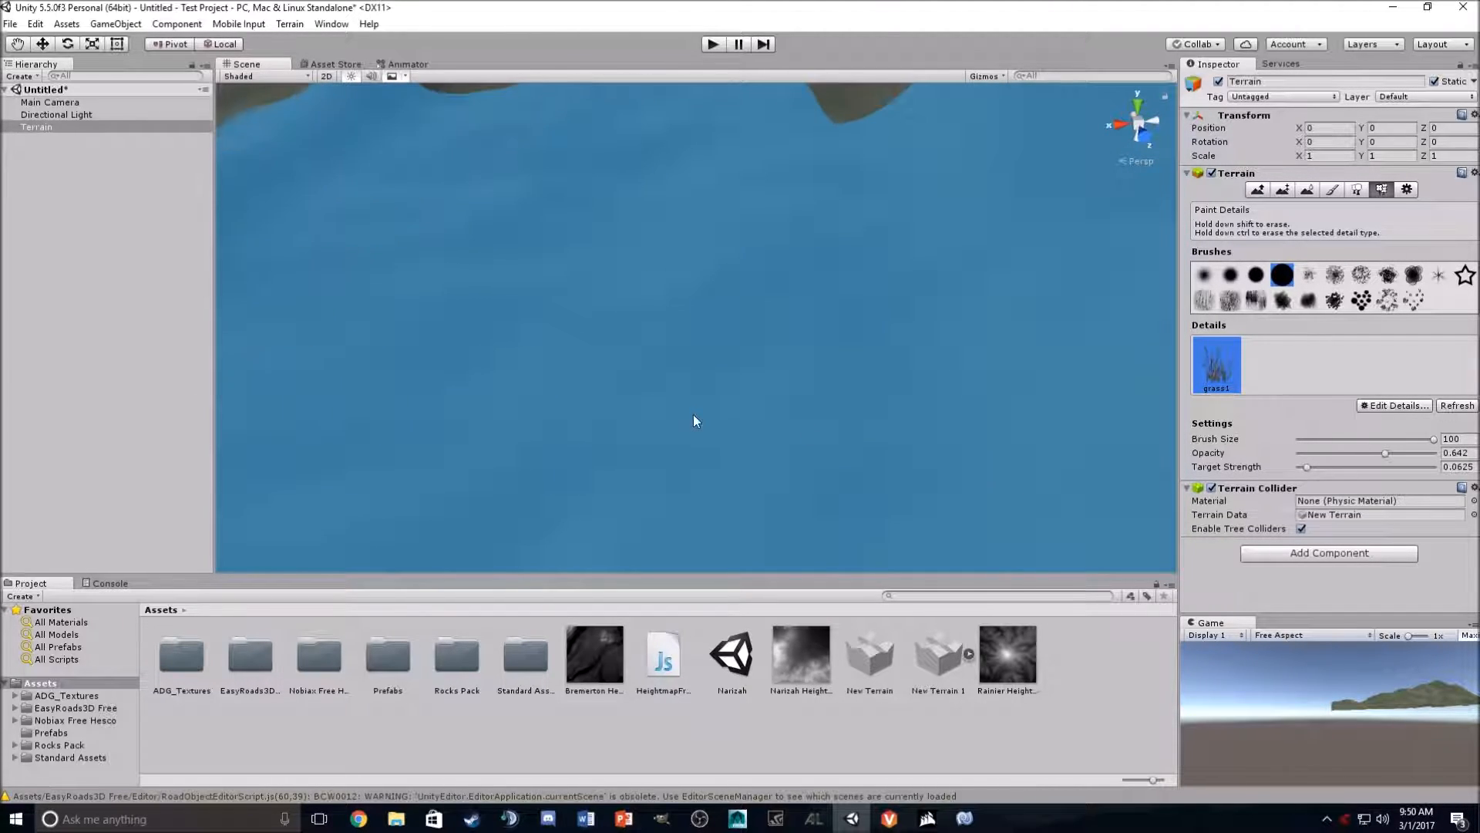
{"action": "mouse_move", "coordinate": [736, 393]}
{"action": "right_mouse_down"}
{"action": "mouse_move", "coordinate": [704, 188]}
{"action": "mouse_move", "coordinate": [704, 324]}
{"action": "mouse_move", "coordinate": [660, 421]}
{"action": "mouse_move", "coordinate": [654, 482]}
{"action": "mouse_move", "coordinate": [604, 409]}
{"action": "mouse_move", "coordinate": [624, 283]}
{"action": "mouse_move", "coordinate": [825, 270]}
{"action": "mouse_move", "coordinate": [953, 310]}
{"action": "right_mouse_up"}
{"action": "right_click_drag", "start_coordinate": [797, 334], "coordinate": [925, 302]}
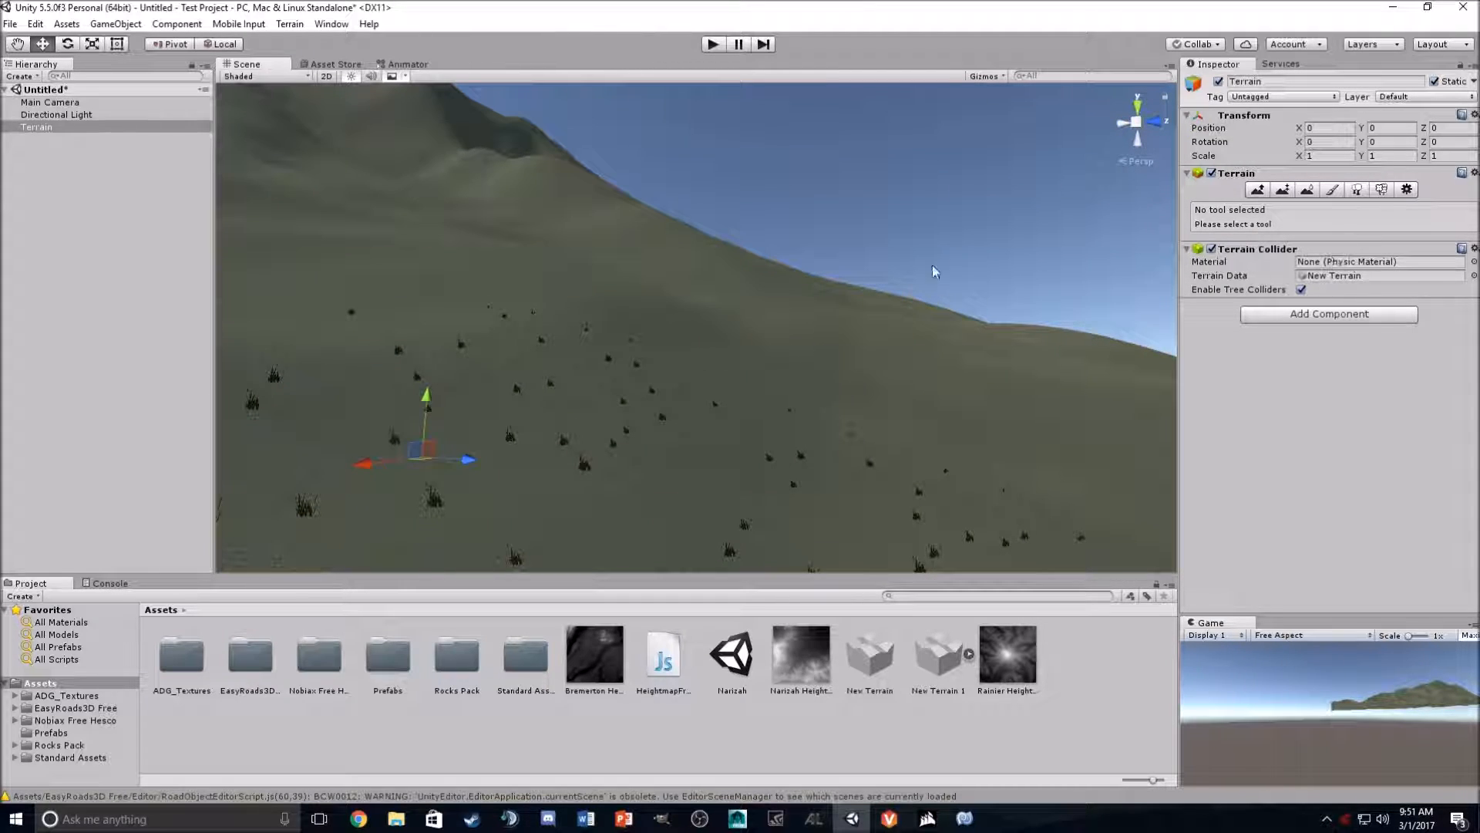
- Increase the terrain's Detail Distance to 250 in Terrain Settings
{"action": "left_click", "coordinate": [1407, 190]}
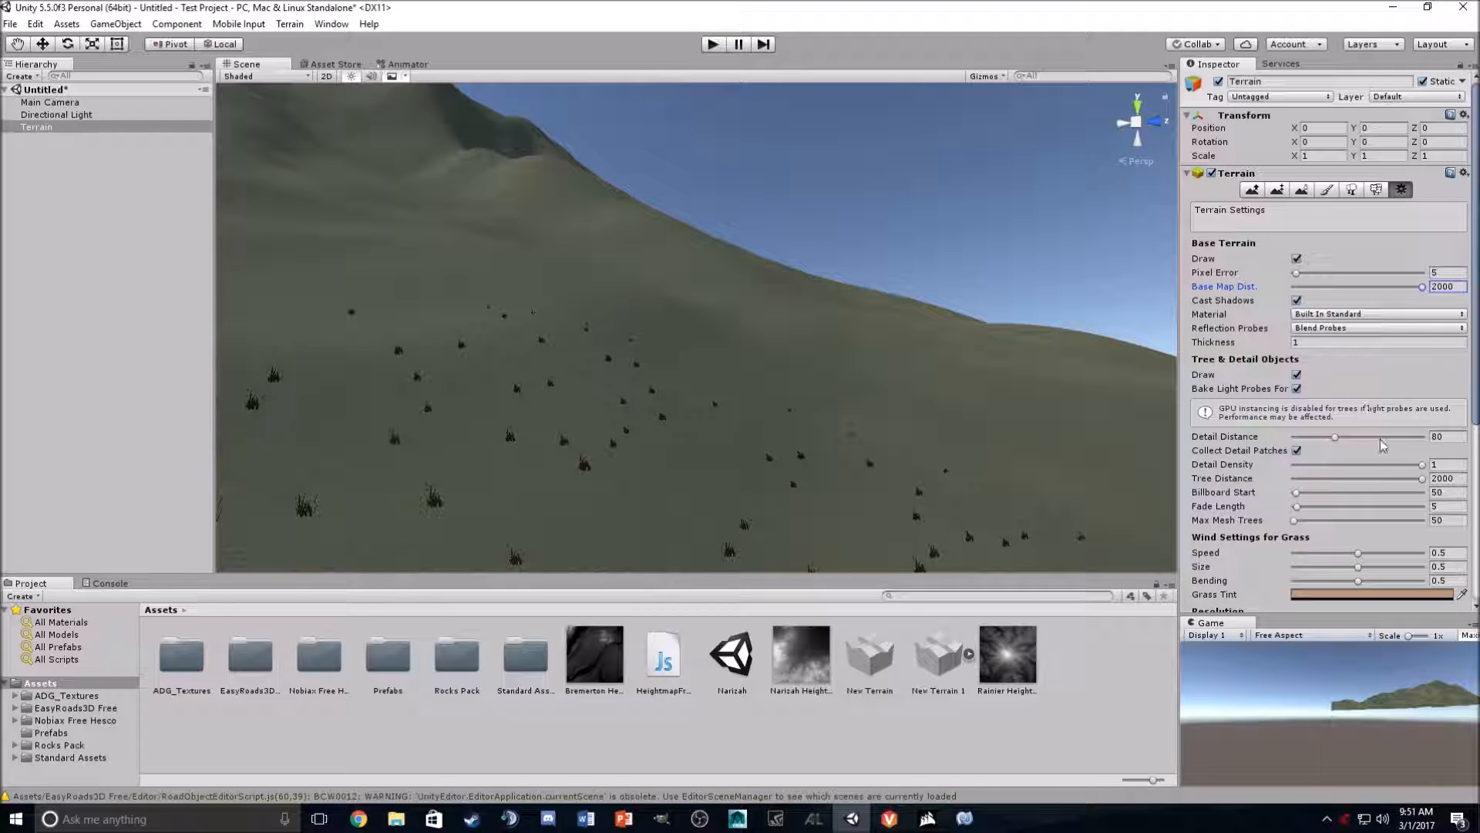
{"action": "scroll", "coordinate": [1364, 453], "scroll_direction": "down", "scroll_amount": 2}
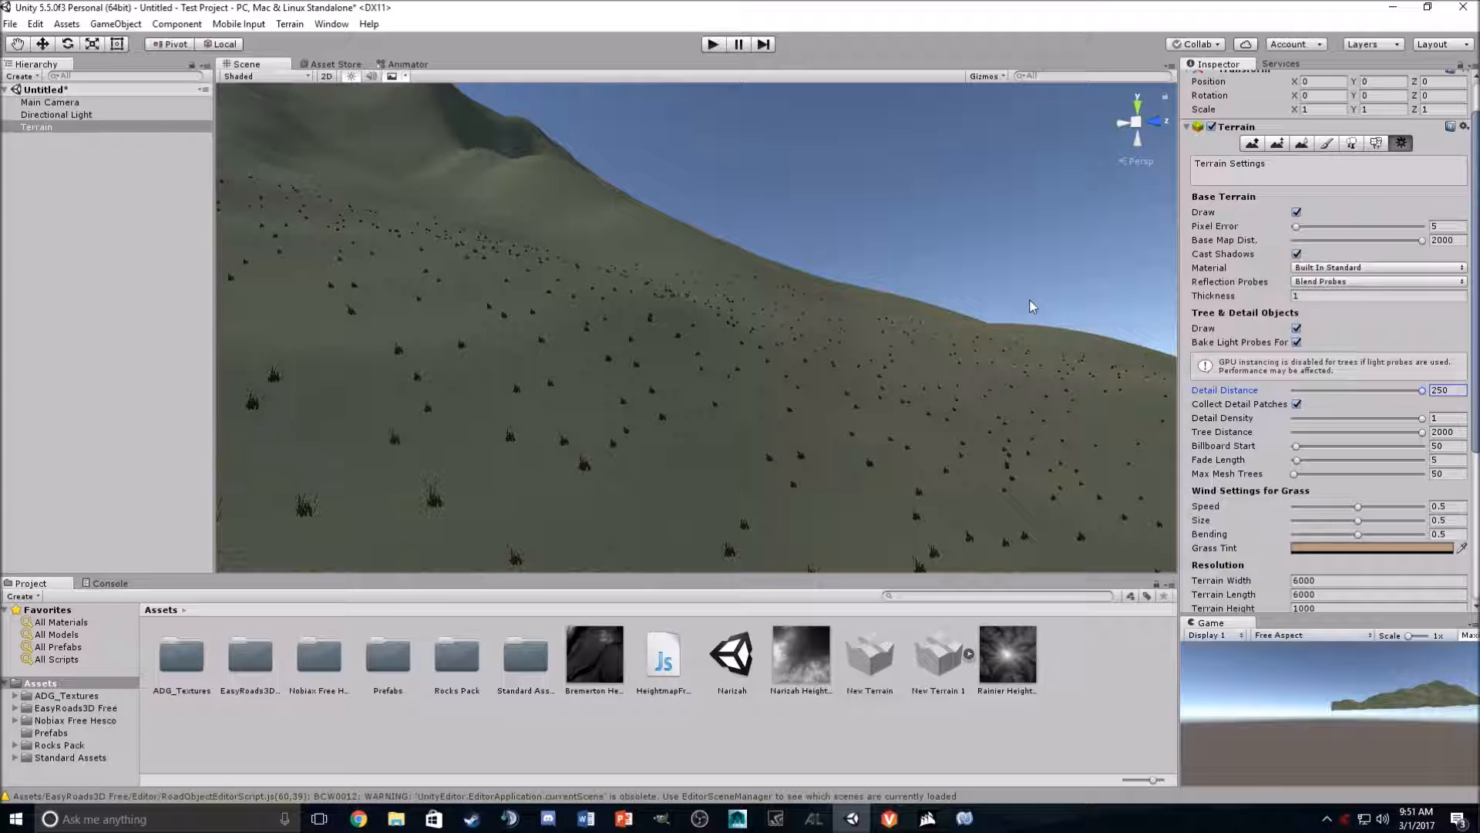
{"action": "scroll", "coordinate": [1029, 299], "scroll_direction": "down", "scroll_amount": 1}
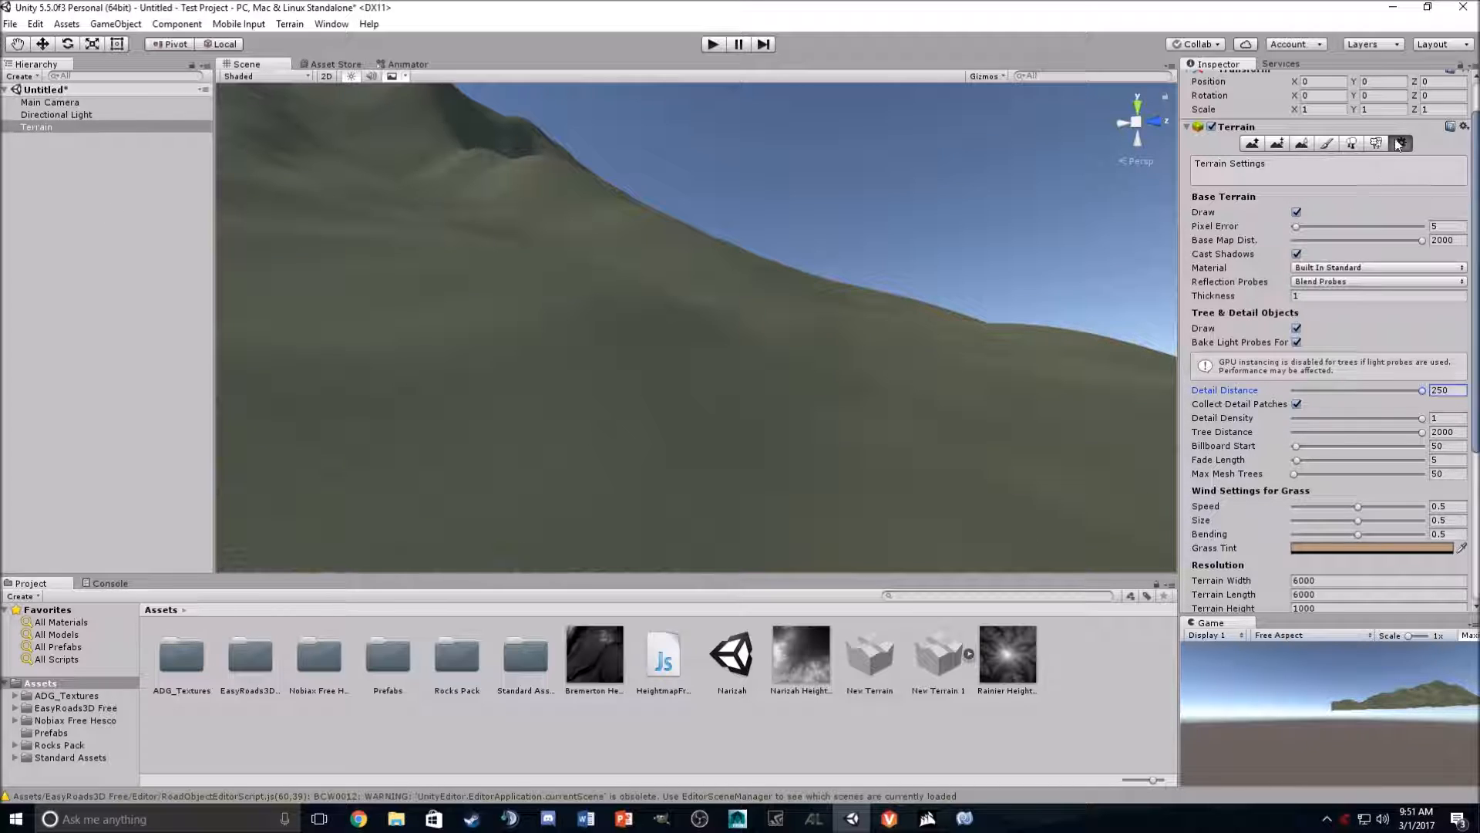
- Return to Paint Details and raise the Target Strength to about 0.19
{"action": "left_click", "coordinate": [1351, 144]}
{"action": "left_click", "coordinate": [1383, 191]}
{"action": "left_click", "coordinate": [1286, 283]}
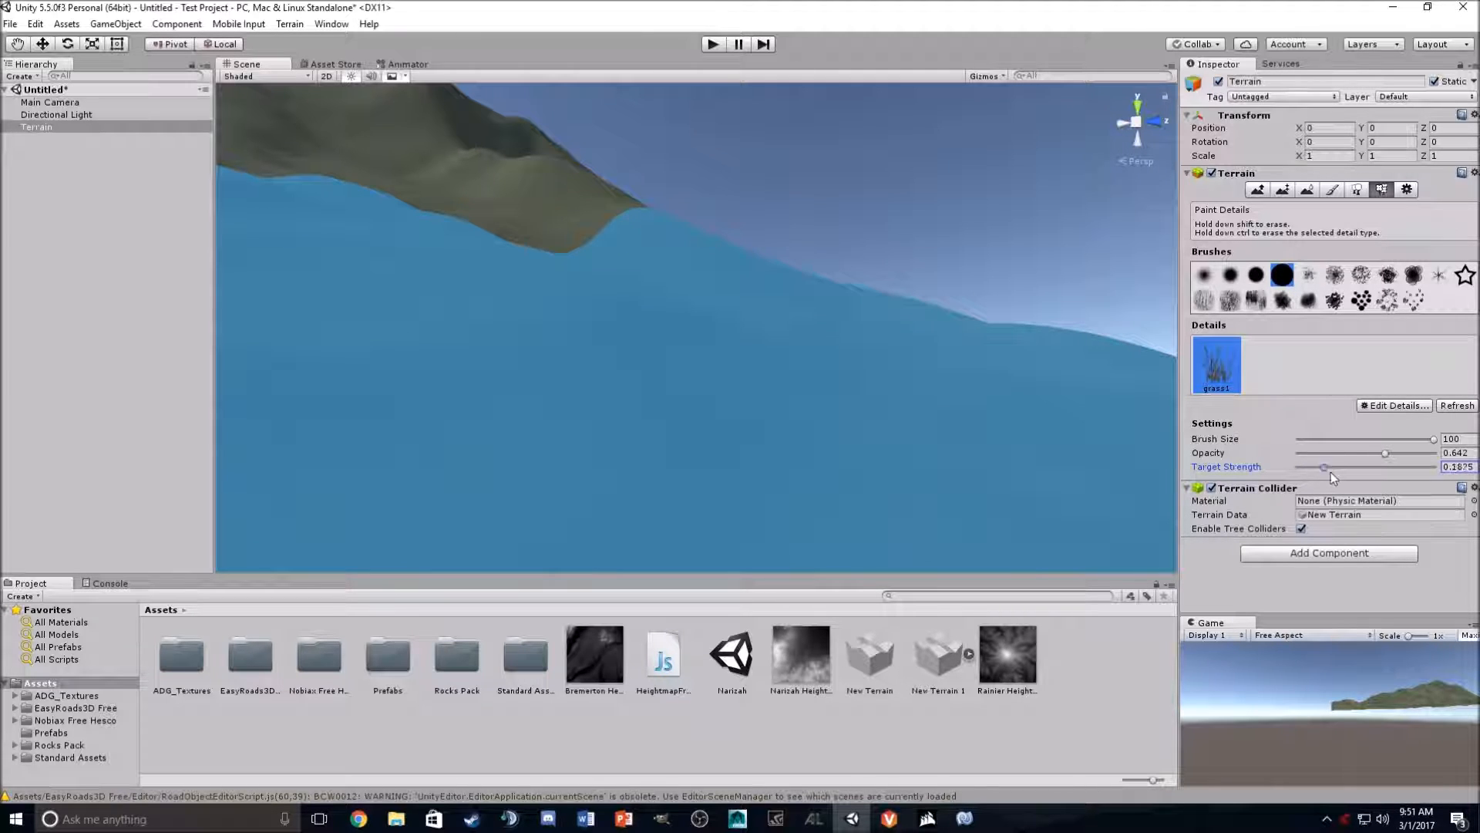
- Paint more grass over the terrain
{"action": "mouse_move", "coordinate": [618, 344]}
{"action": "left_mouse_down"}
{"action": "mouse_move", "coordinate": [754, 396]}
{"action": "mouse_move", "coordinate": [291, 205]}
{"action": "left_mouse_up"}
{"action": "right_click_drag", "start_coordinate": [552, 209], "coordinate": [1346, 271]}
- Add the Tree1 prefab as a tree type in the Place Trees tool
{"action": "left_click", "coordinate": [1353, 190]}
{"action": "right_click_drag", "start_coordinate": [848, 293], "coordinate": [253, 164]}
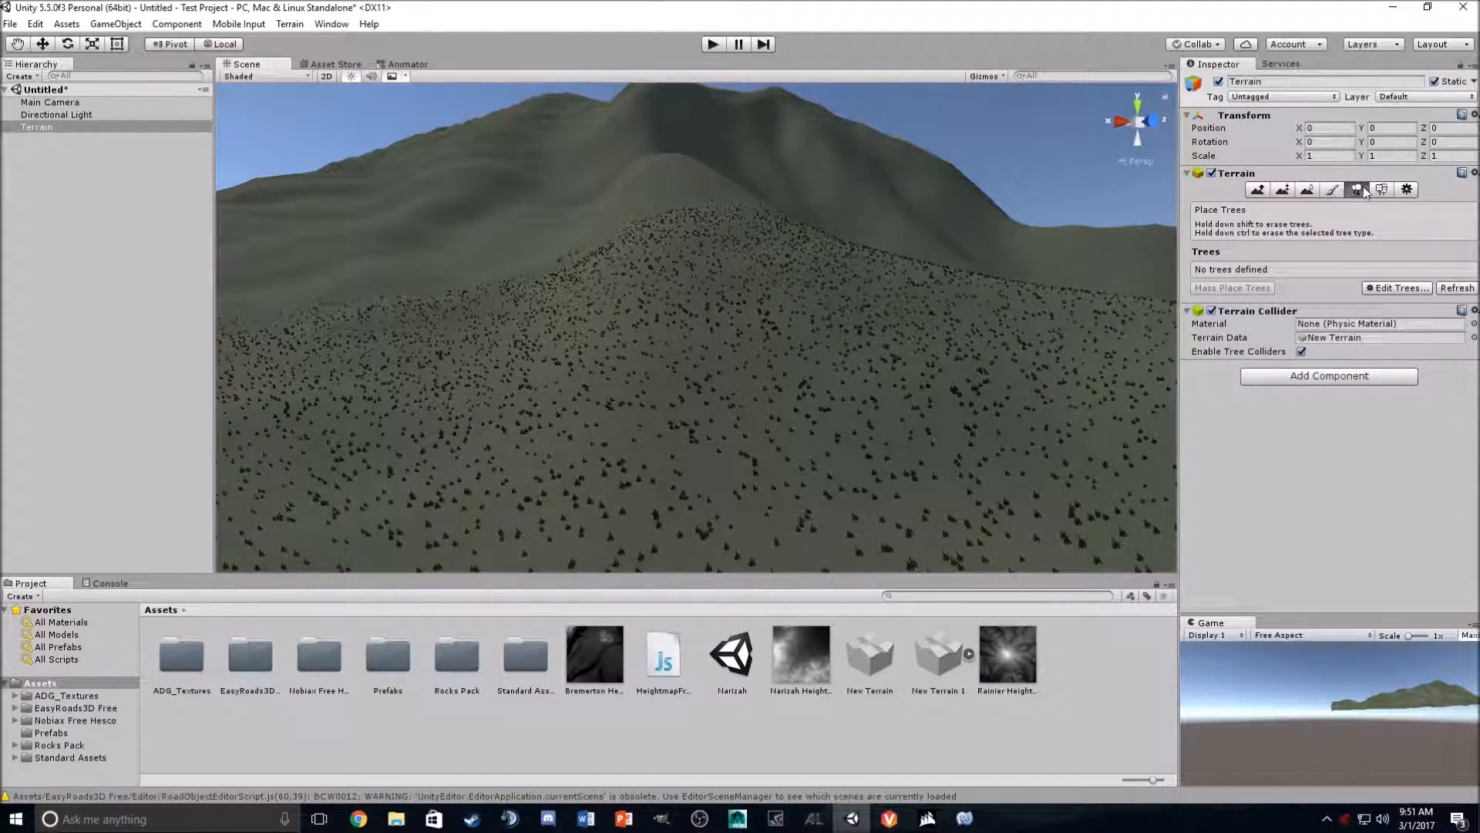
{"action": "left_click", "coordinate": [1397, 288]}
{"action": "left_click", "coordinate": [1411, 301]}
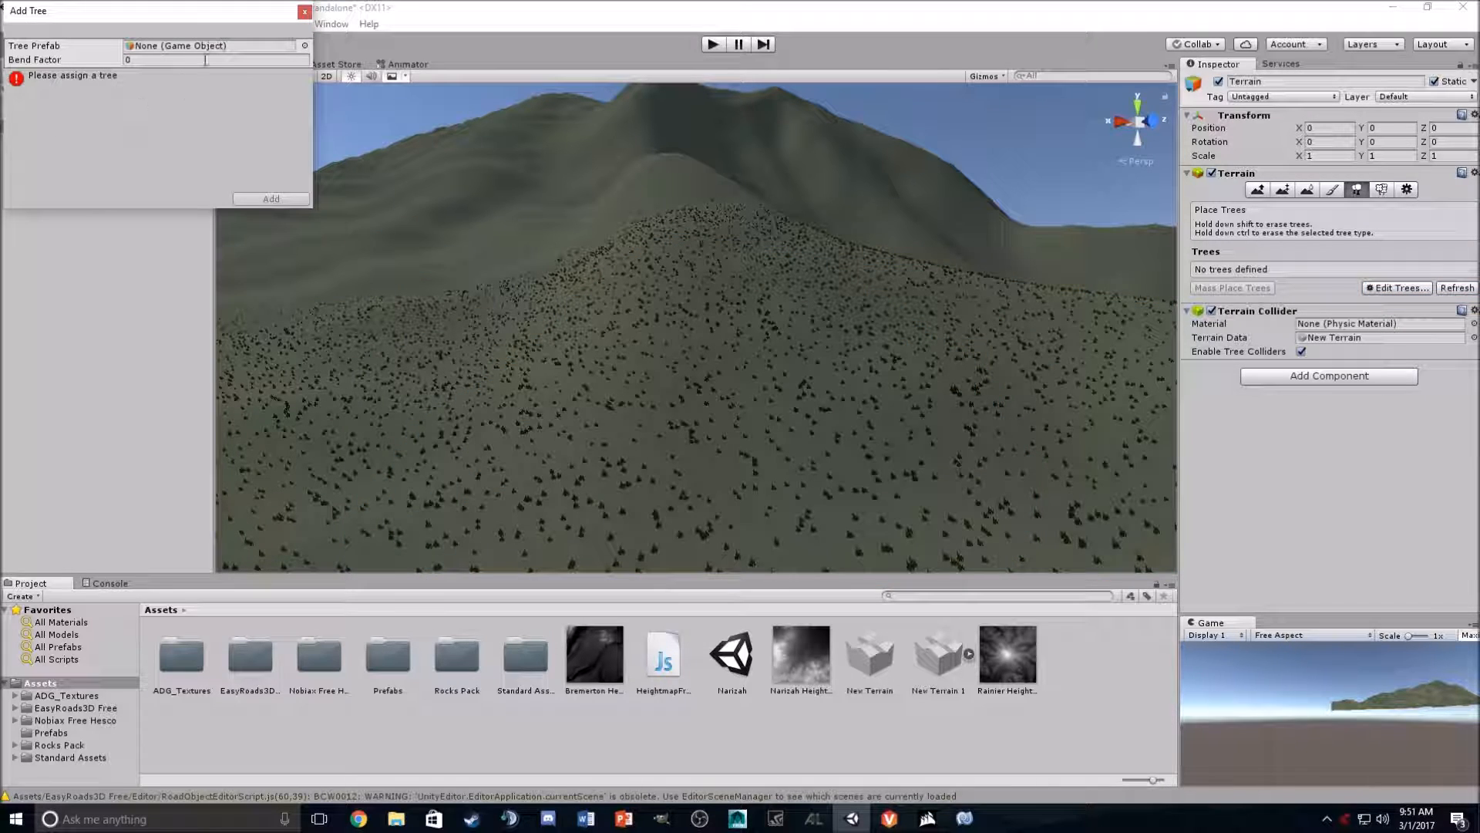
{"action": "left_click", "coordinate": [304, 45]}
{"action": "scroll", "coordinate": [838, 489], "scroll_direction": "down", "scroll_amount": 10}
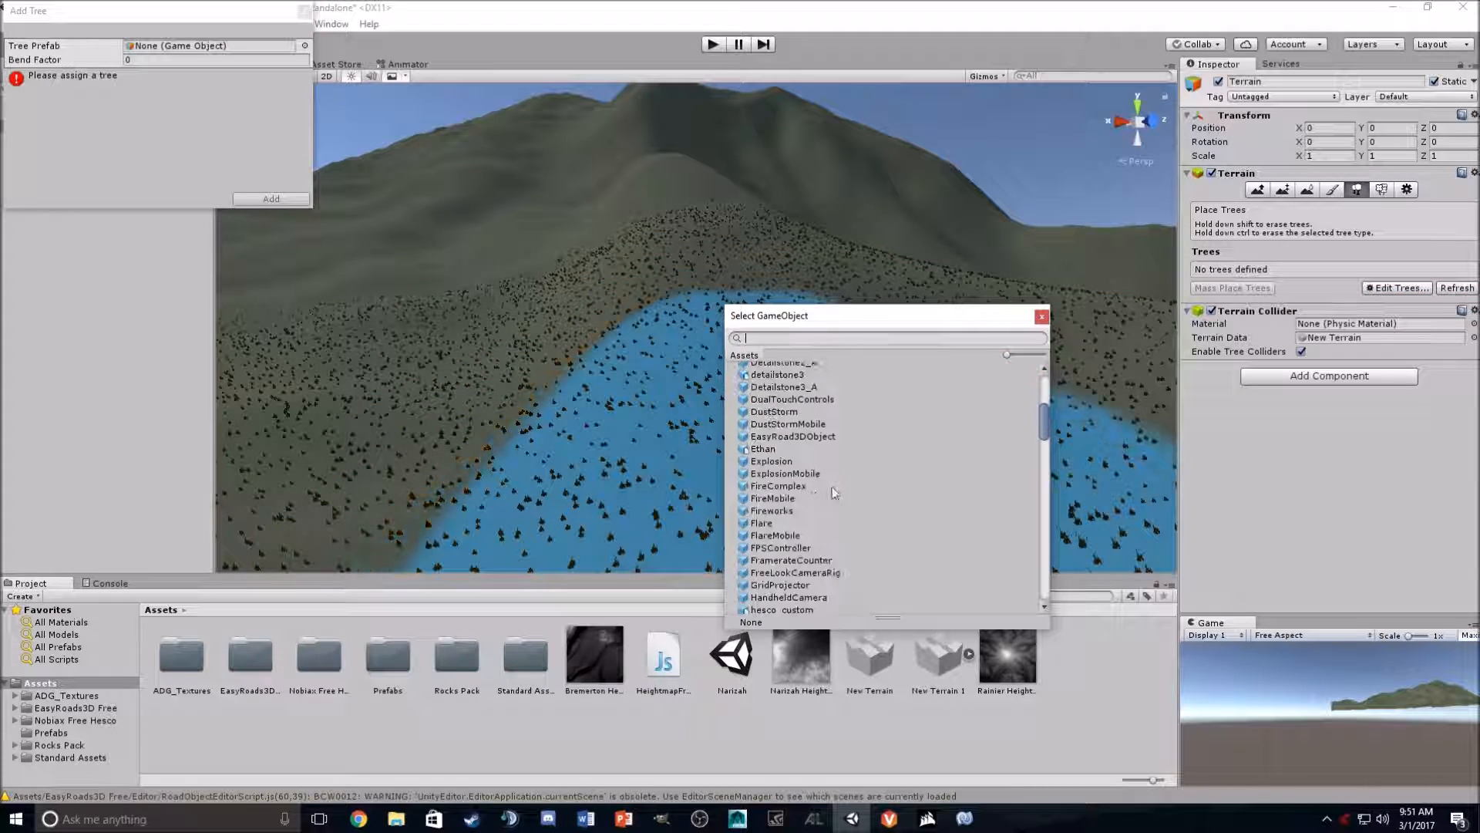
{"action": "scroll", "coordinate": [838, 483], "scroll_direction": "down", "scroll_amount": 10}
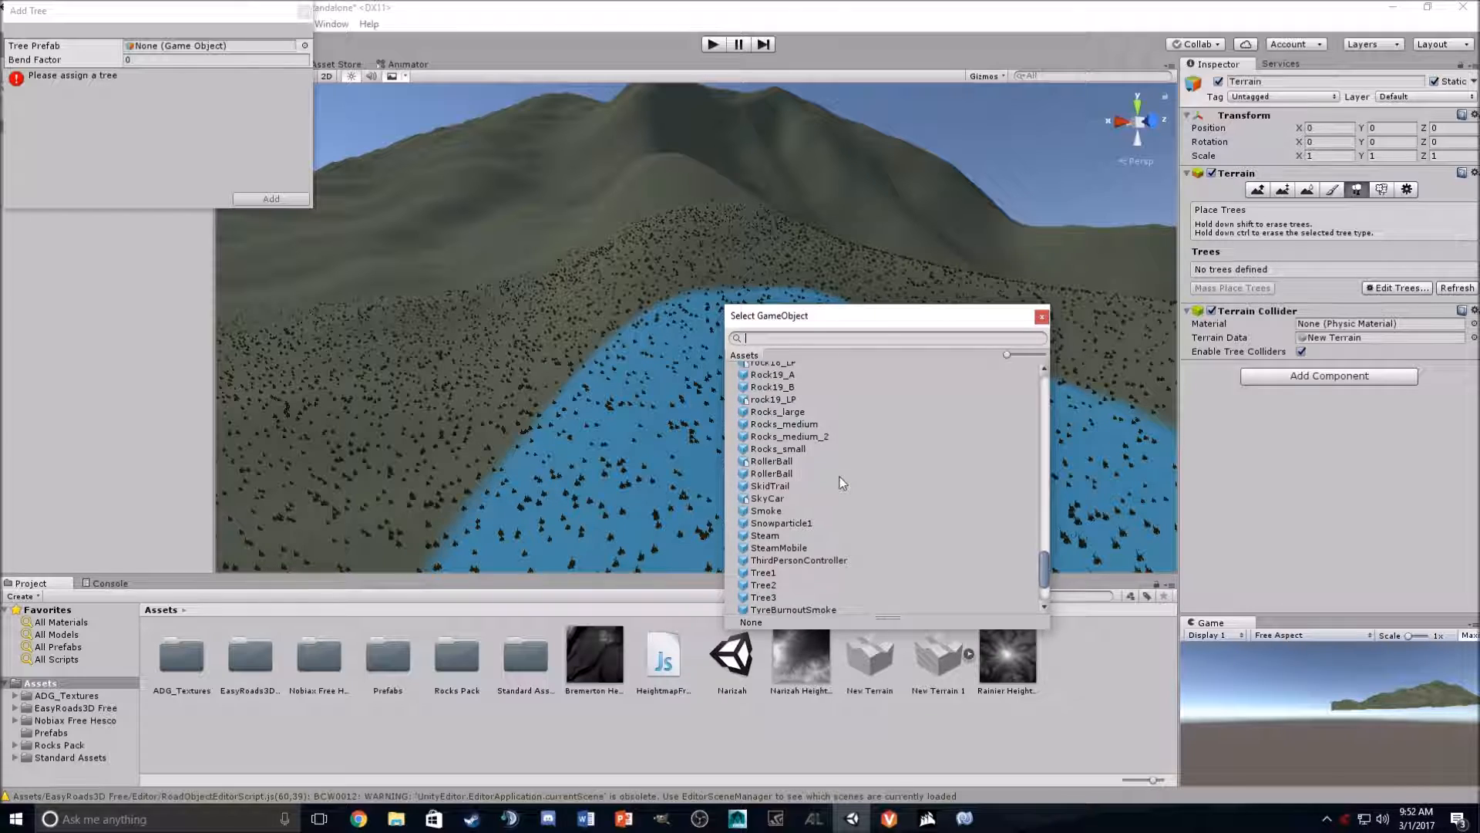
{"action": "double_click", "coordinate": [767, 460]}
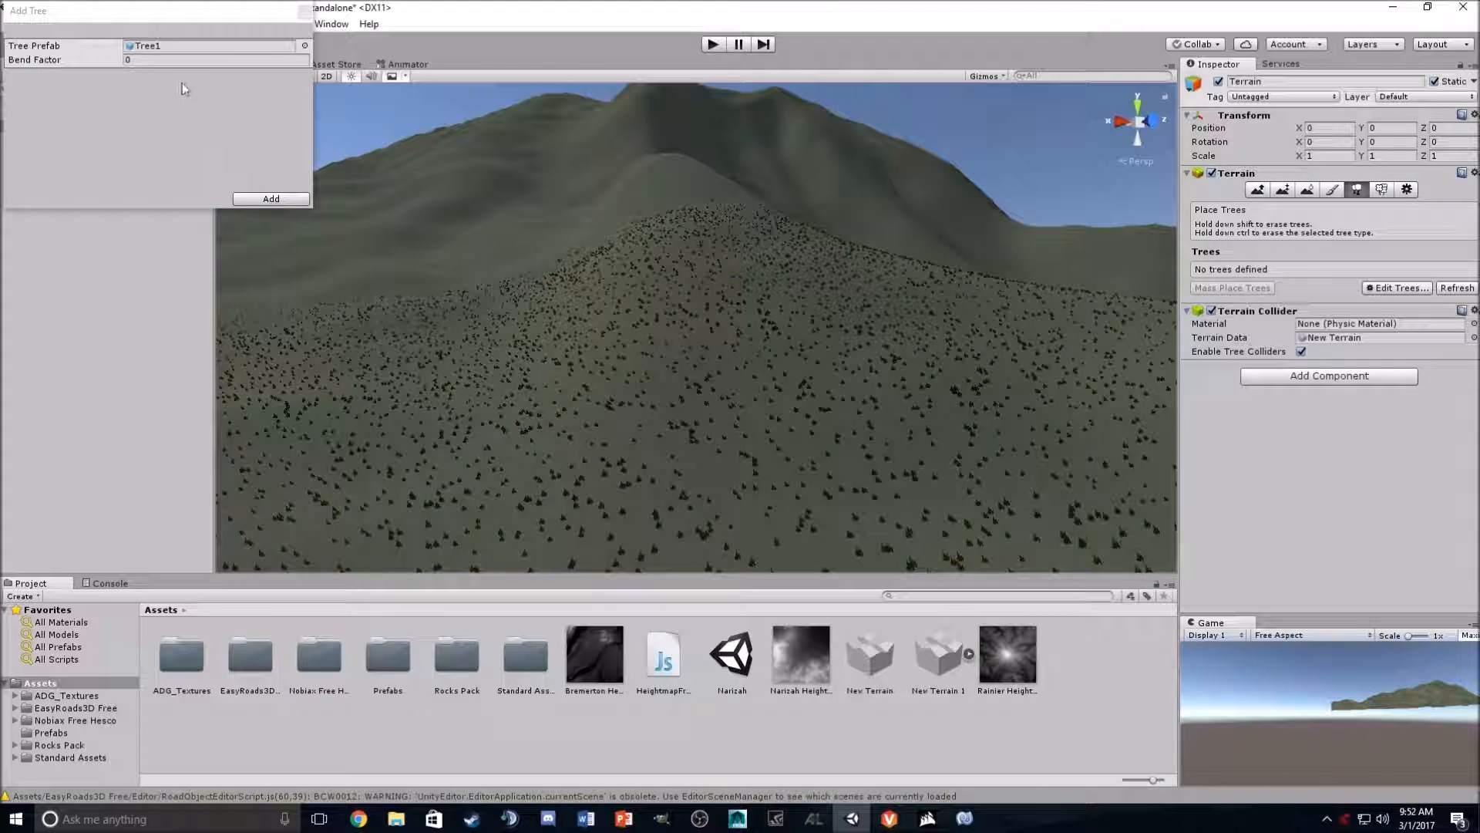
{"action": "left_click", "coordinate": [271, 199]}
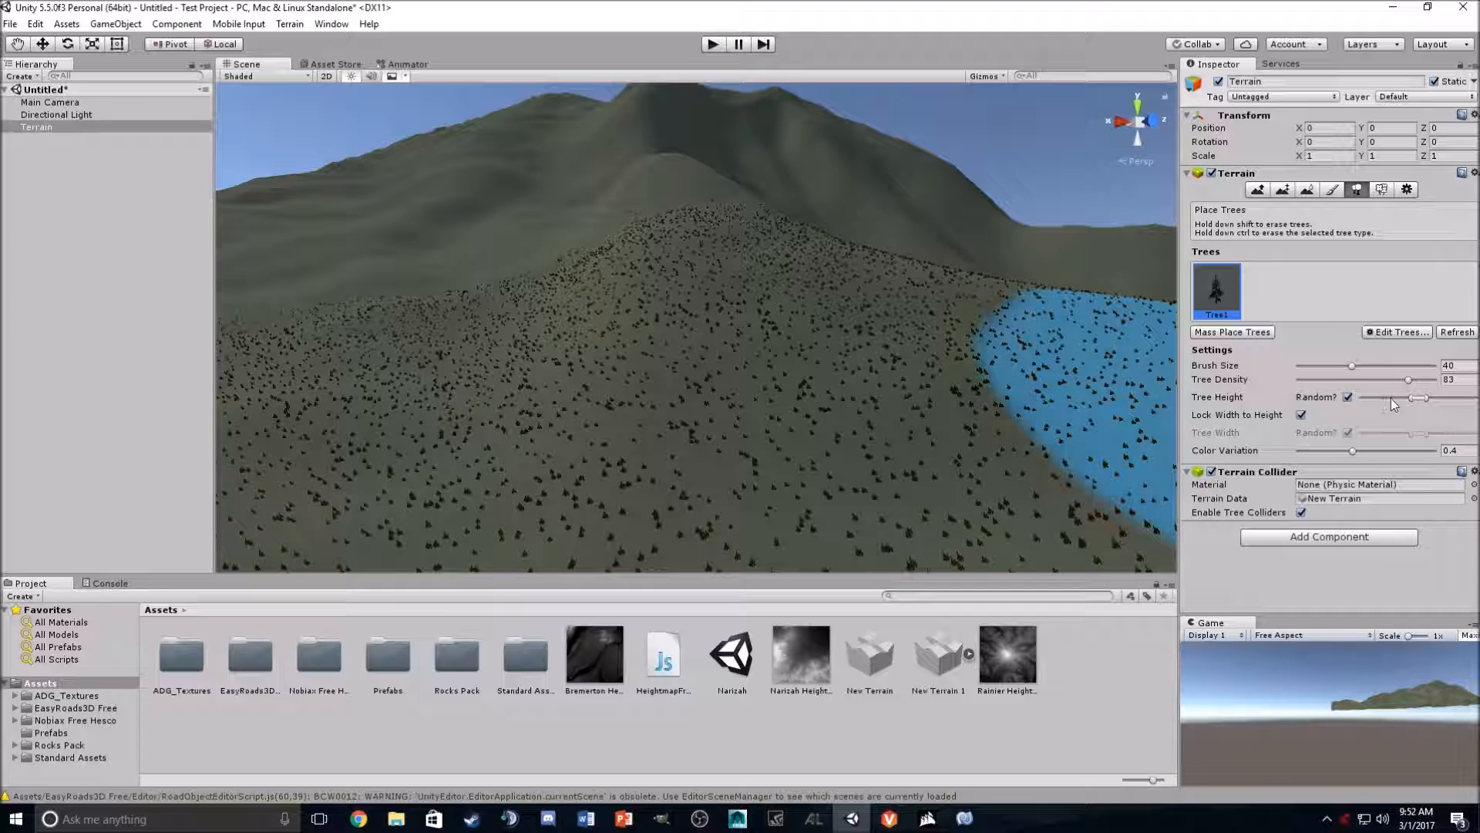
- Set the tree density to about 57 and paint clusters of trees on the hillsides
{"action": "left_click", "coordinate": [1370, 379]}
{"action": "left_click_drag", "start_coordinate": [771, 461], "coordinate": [1054, 539]}
{"action": "mouse_move", "coordinate": [818, 408]}
{"action": "right_mouse_down"}
{"action": "mouse_move", "coordinate": [750, 443]}
{"action": "mouse_move", "coordinate": [655, 423]}
{"action": "right_mouse_up"}
{"action": "left_click_drag", "start_coordinate": [654, 423], "coordinate": [879, 522]}
{"action": "key", "text": "w"}
{"action": "mouse_move", "coordinate": [879, 522]}
{"action": "right_mouse_down"}
{"action": "mouse_move", "coordinate": [1123, 469]}
{"action": "mouse_move", "coordinate": [1221, 502]}
{"action": "mouse_move", "coordinate": [899, 305]}
{"action": "right_mouse_up"}
{"action": "mouse_move", "coordinate": [900, 306]}
{"action": "left_mouse_down"}
{"action": "mouse_move", "coordinate": [833, 271]}
{"action": "mouse_move", "coordinate": [941, 409]}
{"action": "left_mouse_up"}
{"action": "mouse_move", "coordinate": [942, 409]}
{"action": "right_mouse_down"}
{"action": "mouse_move", "coordinate": [1114, 345]}
{"action": "mouse_move", "coordinate": [1107, 446]}
{"action": "mouse_move", "coordinate": [885, 380]}
{"action": "right_mouse_up"}
{"action": "key", "text": "w"}
{"action": "mouse_move", "coordinate": [886, 380]}
{"action": "left_mouse_down"}
{"action": "mouse_move", "coordinate": [817, 328]}
{"action": "mouse_move", "coordinate": [931, 340]}
{"action": "left_mouse_up"}
{"action": "mouse_move", "coordinate": [931, 340]}
{"action": "right_mouse_down"}
{"action": "mouse_move", "coordinate": [859, 321]}
{"action": "mouse_move", "coordinate": [968, 291]}
{"action": "mouse_move", "coordinate": [1060, 314]}
{"action": "mouse_move", "coordinate": [1060, 277]}
{"action": "mouse_move", "coordinate": [964, 250]}
{"action": "mouse_move", "coordinate": [825, 363]}
{"action": "mouse_move", "coordinate": [677, 332]}
{"action": "mouse_move", "coordinate": [478, 377]}
{"action": "mouse_move", "coordinate": [483, 390]}
{"action": "mouse_move", "coordinate": [516, 324]}
{"action": "mouse_move", "coordinate": [605, 320]}
{"action": "mouse_move", "coordinate": [472, 331]}
{"action": "mouse_move", "coordinate": [437, 361]}
{"action": "mouse_move", "coordinate": [478, 361]}
{"action": "right_mouse_up"}
{"action": "left_click", "coordinate": [741, 313]}
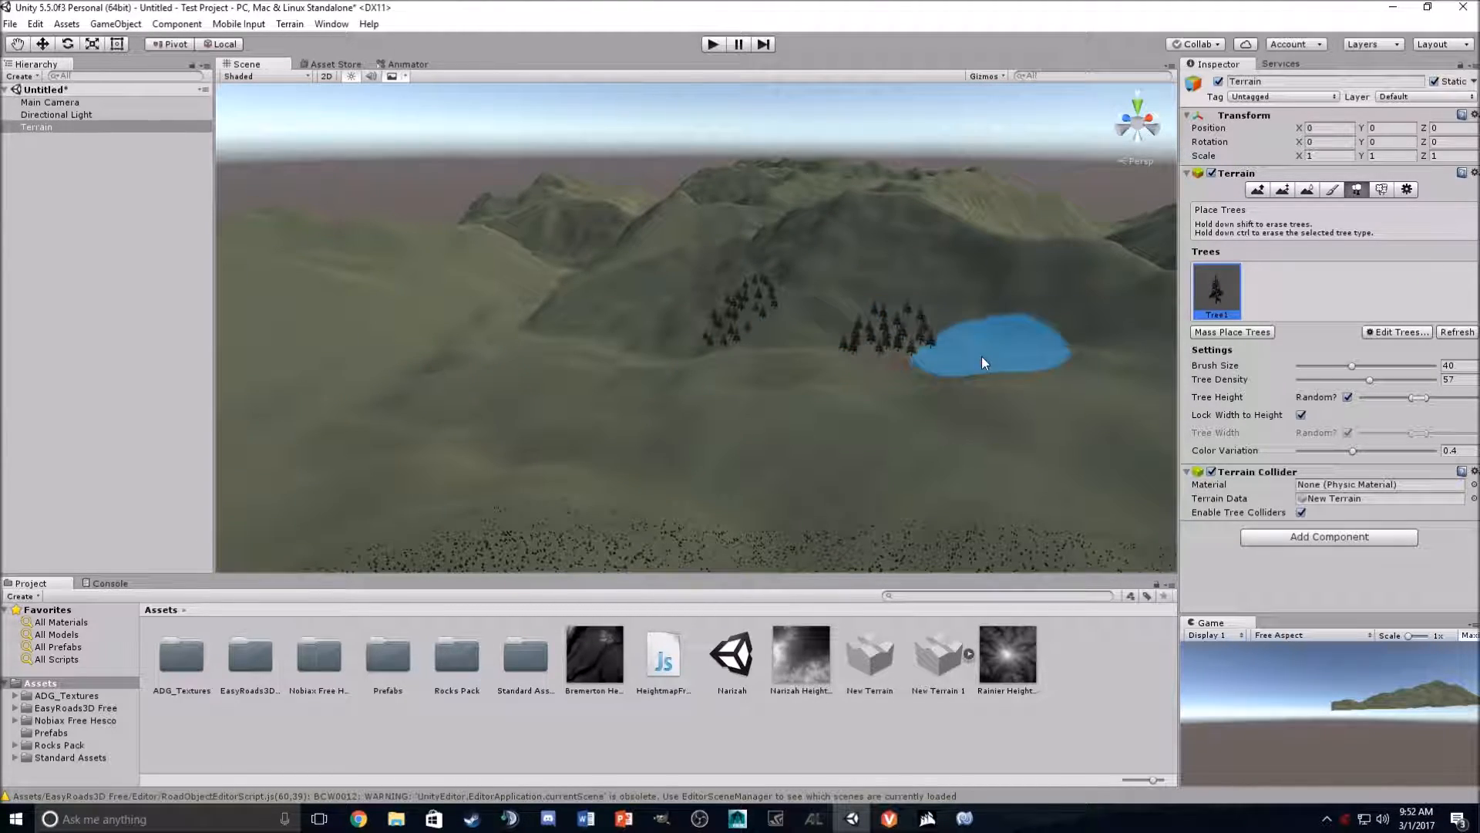
- Undo the last two tree placements
{"action": "key", "text": "ctrl+z"}
{"action": "key", "text": "ctrl+z"}
- Enlarge the tree brush to its maximum and place trees at two spots on the hills
{"action": "left_click_drag", "start_coordinate": [1343, 367], "coordinate": [1456, 367]}
{"action": "left_click", "coordinate": [987, 335]}
{"action": "left_click", "coordinate": [617, 326]}
- Set the tree brush size to 19.5 and density to 75, then place more trees
{"action": "left_click", "coordinate": [1324, 366]}
{"action": "left_click_drag", "start_coordinate": [1326, 379], "coordinate": [1397, 379]}
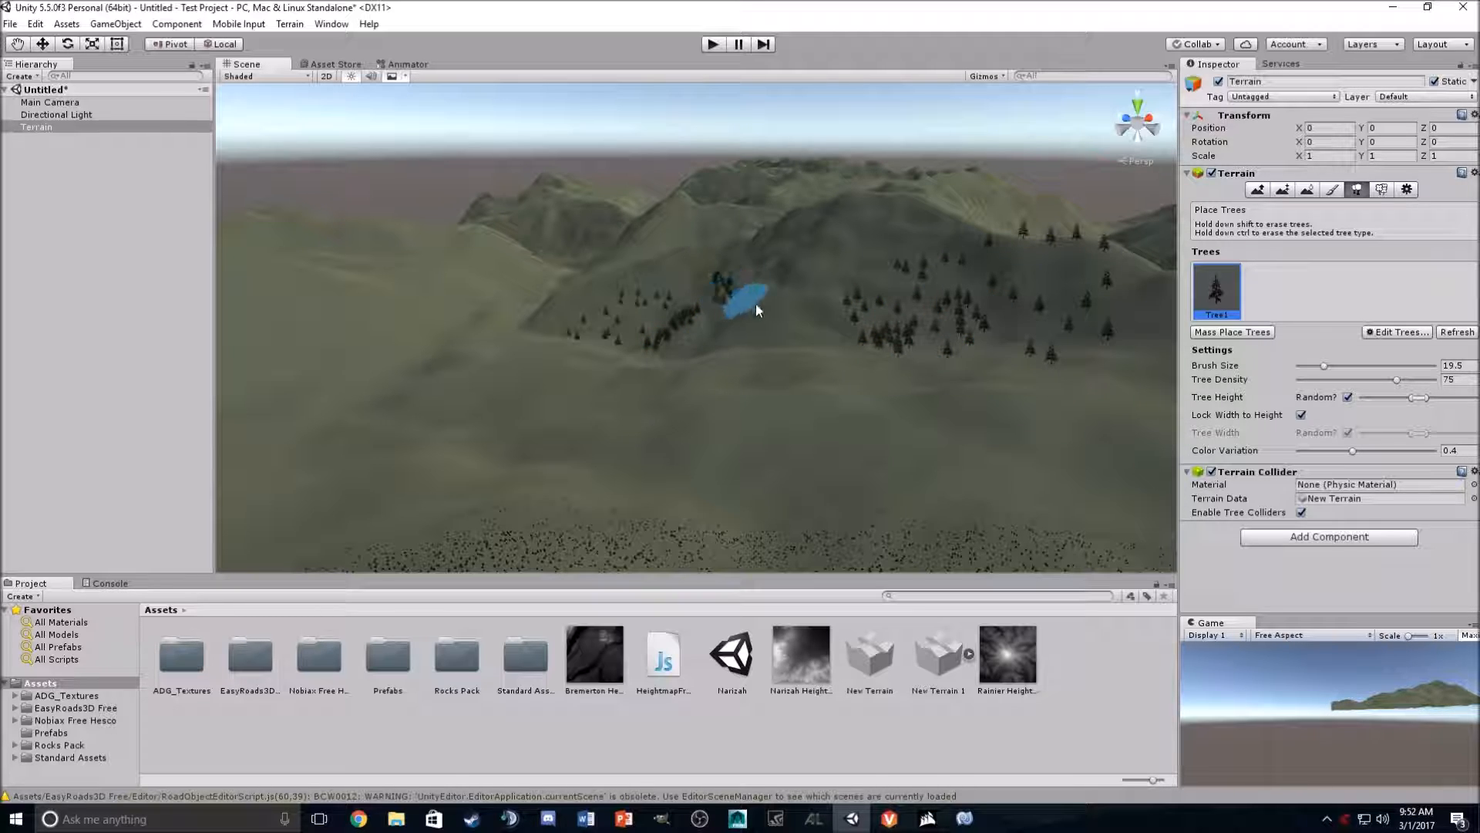
{"action": "left_click", "coordinate": [1009, 356]}
{"action": "right_click_drag", "start_coordinate": [753, 344], "coordinate": [831, 336]}
{"action": "left_click", "coordinate": [48, 152]}
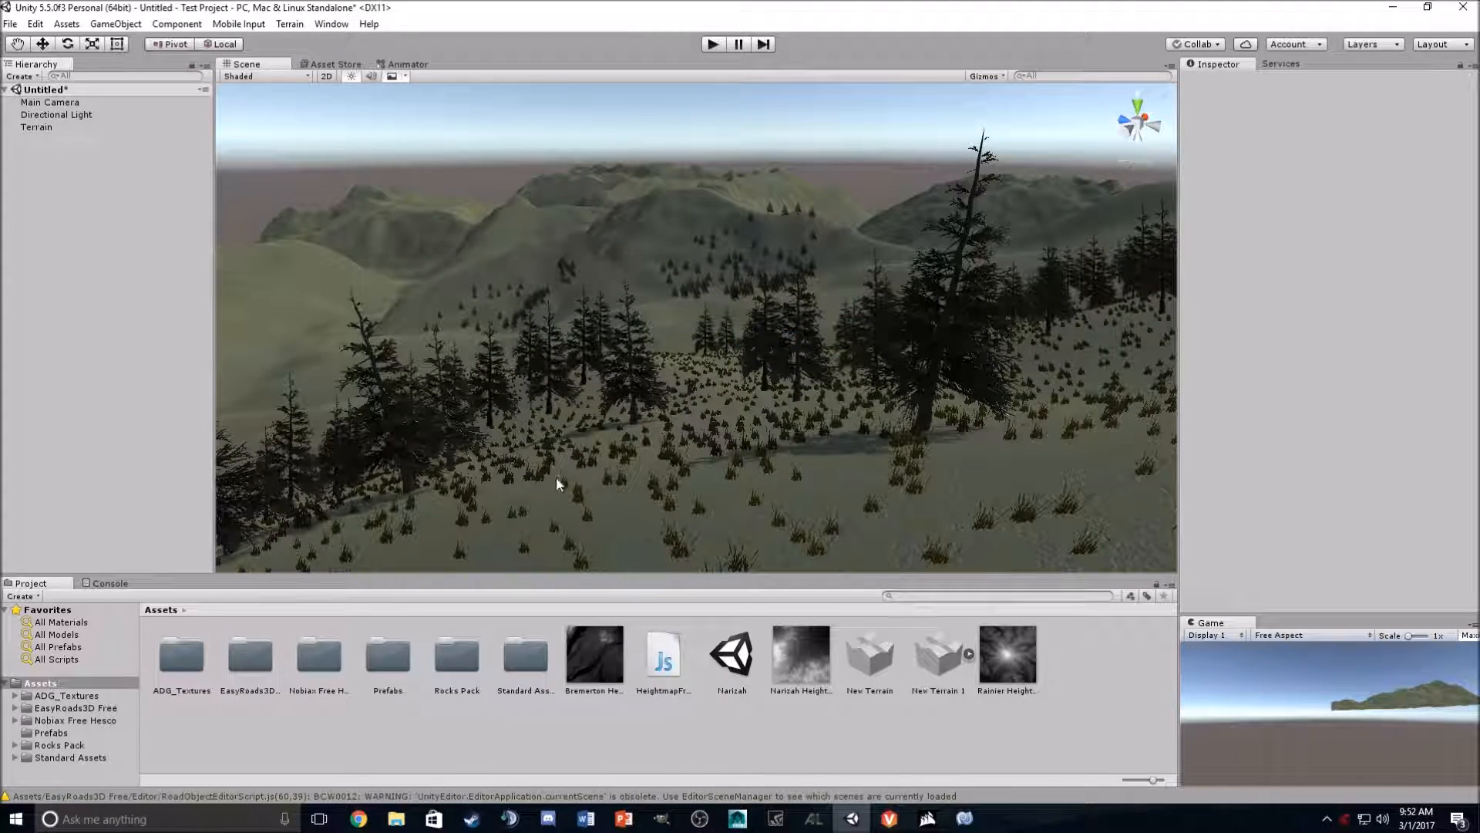
- Place the FPSController prefab from Standard Assets' FirstPersonCharacter Prefabs folder onto the terrain
{"action": "left_click", "coordinate": [66, 24]}
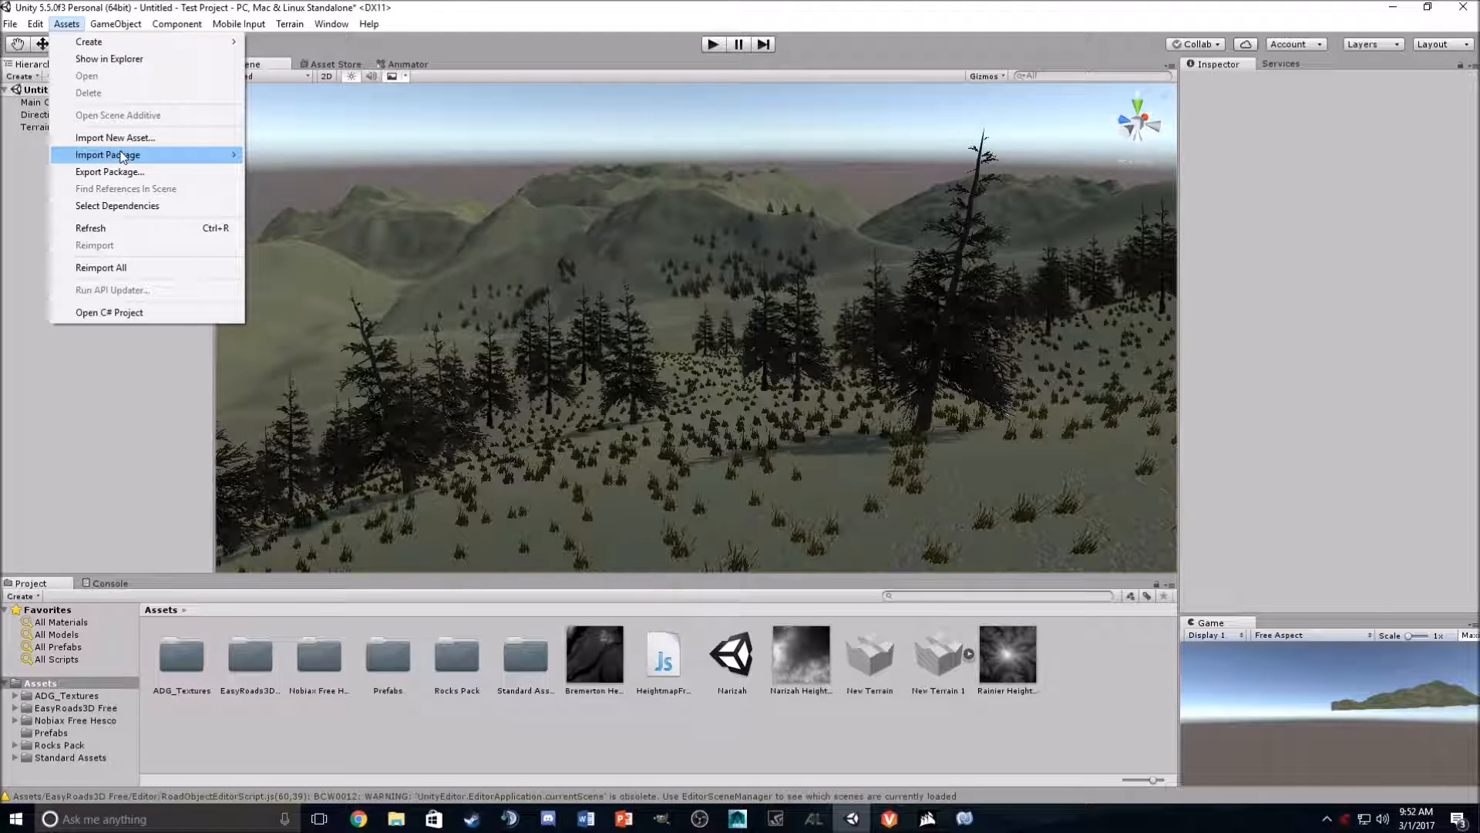
{"action": "mouse_move", "coordinate": [125, 156]}
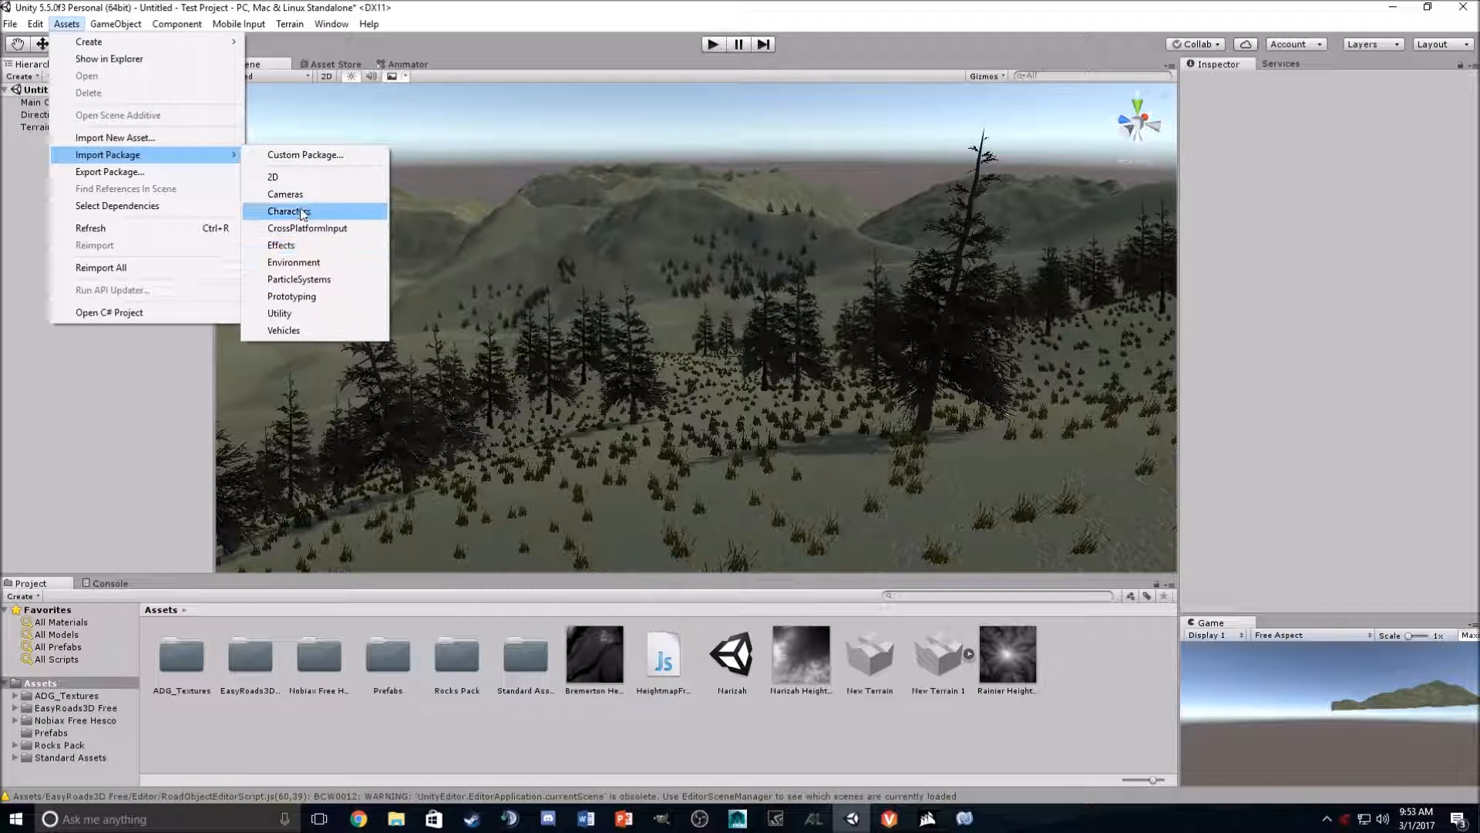
{"action": "left_click", "coordinate": [53, 759]}
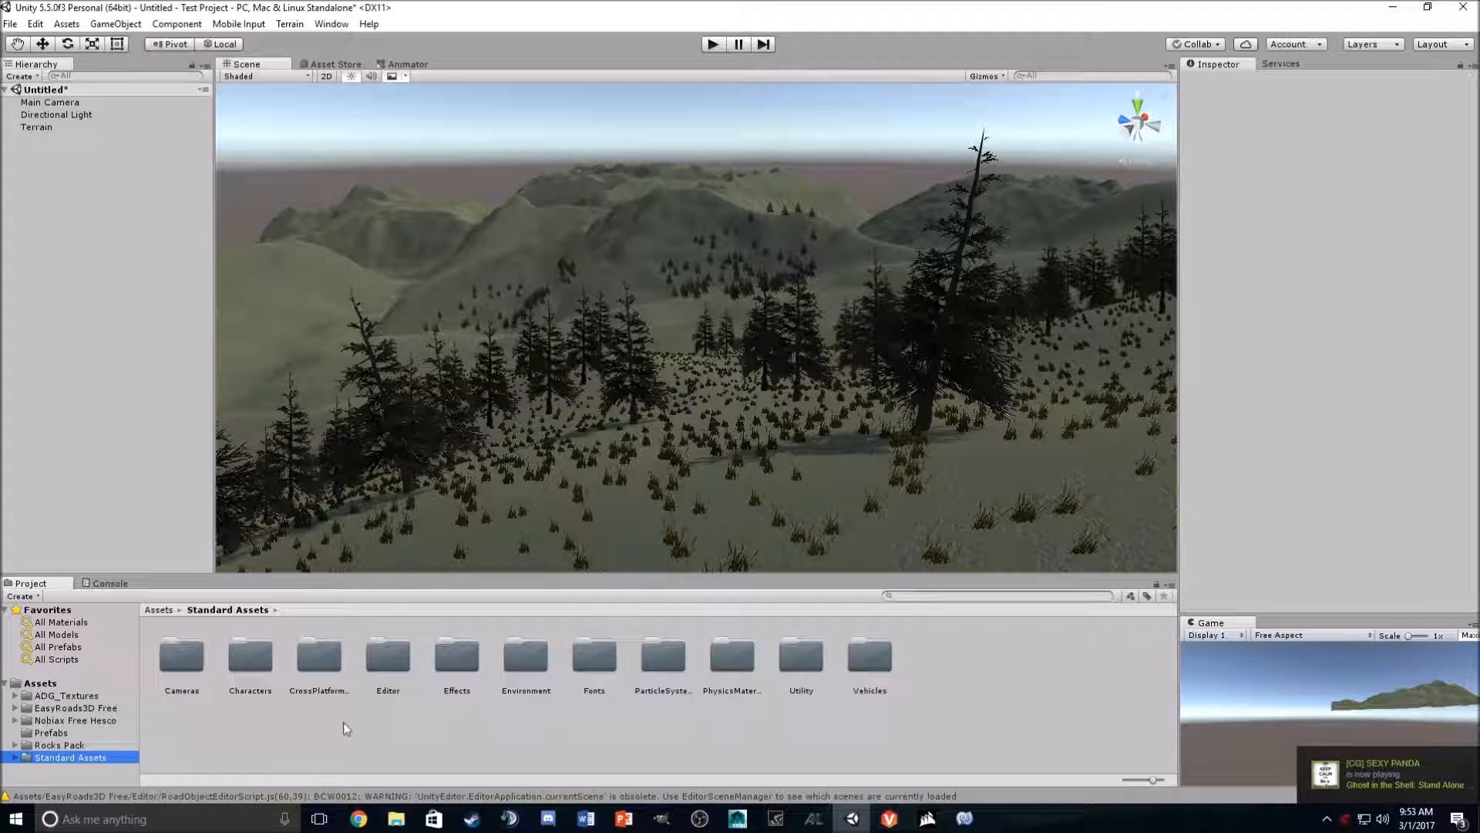
{"action": "double_click", "coordinate": [234, 666]}
{"action": "double_click", "coordinate": [182, 657]}
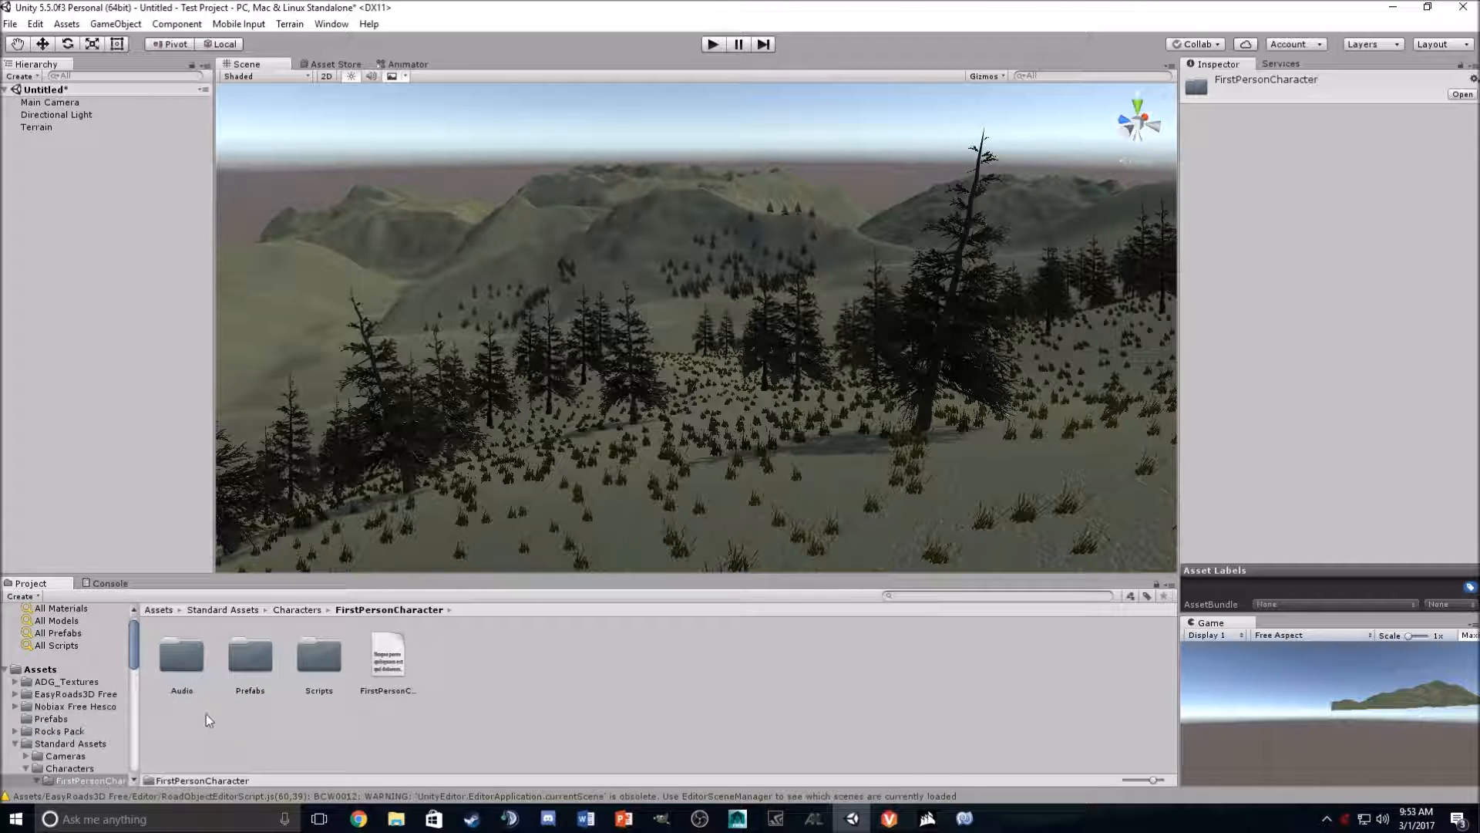
{"action": "double_click", "coordinate": [251, 658]}
{"action": "left_click_drag", "start_coordinate": [599, 555], "coordinate": [511, 569]}
{"action": "right_click_drag", "start_coordinate": [571, 493], "coordinate": [744, 505]}
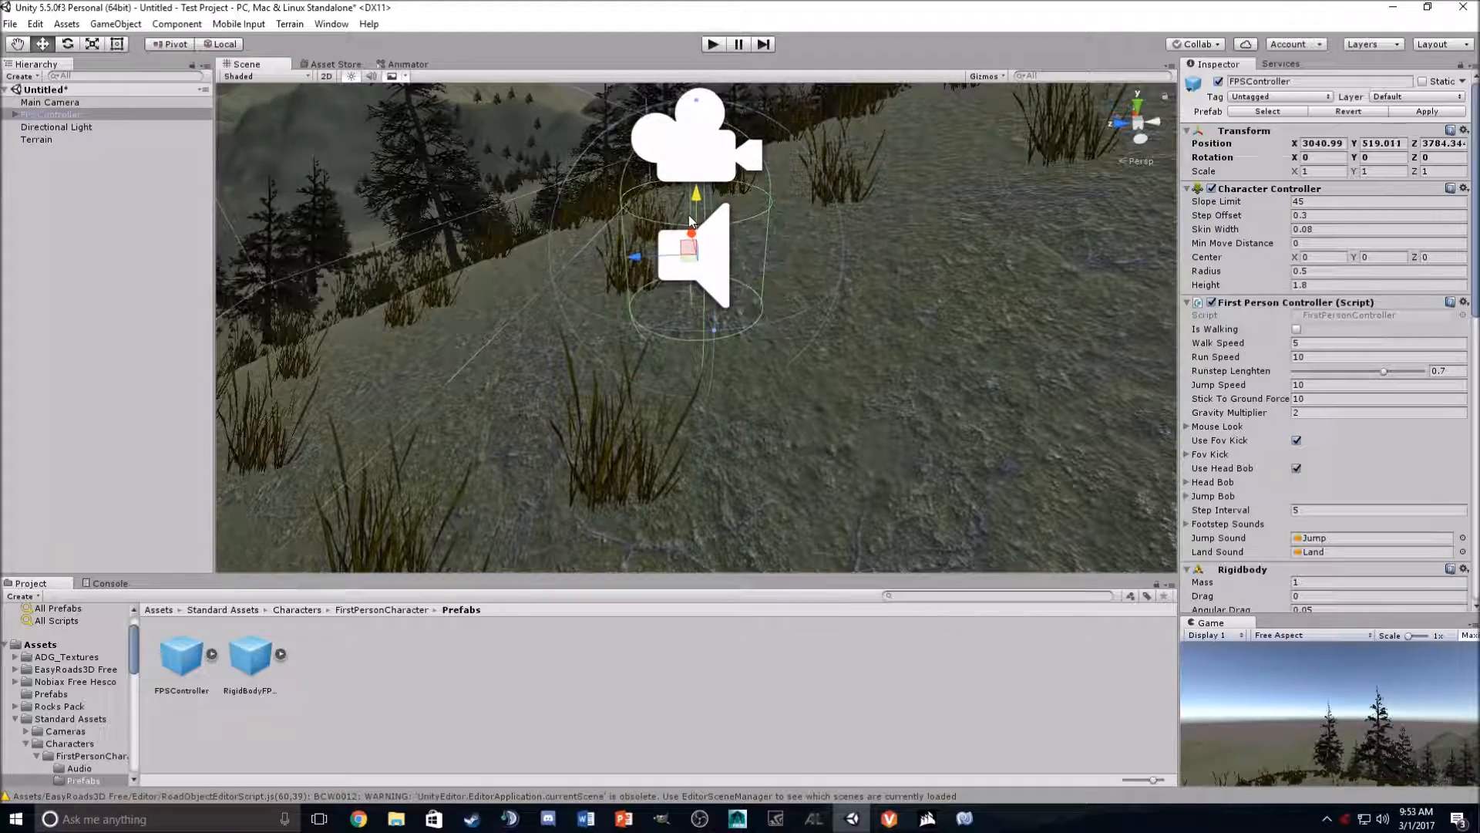
- Enter Play mode to walk the terrain as the first-person character
{"action": "left_click", "coordinate": [714, 47]}
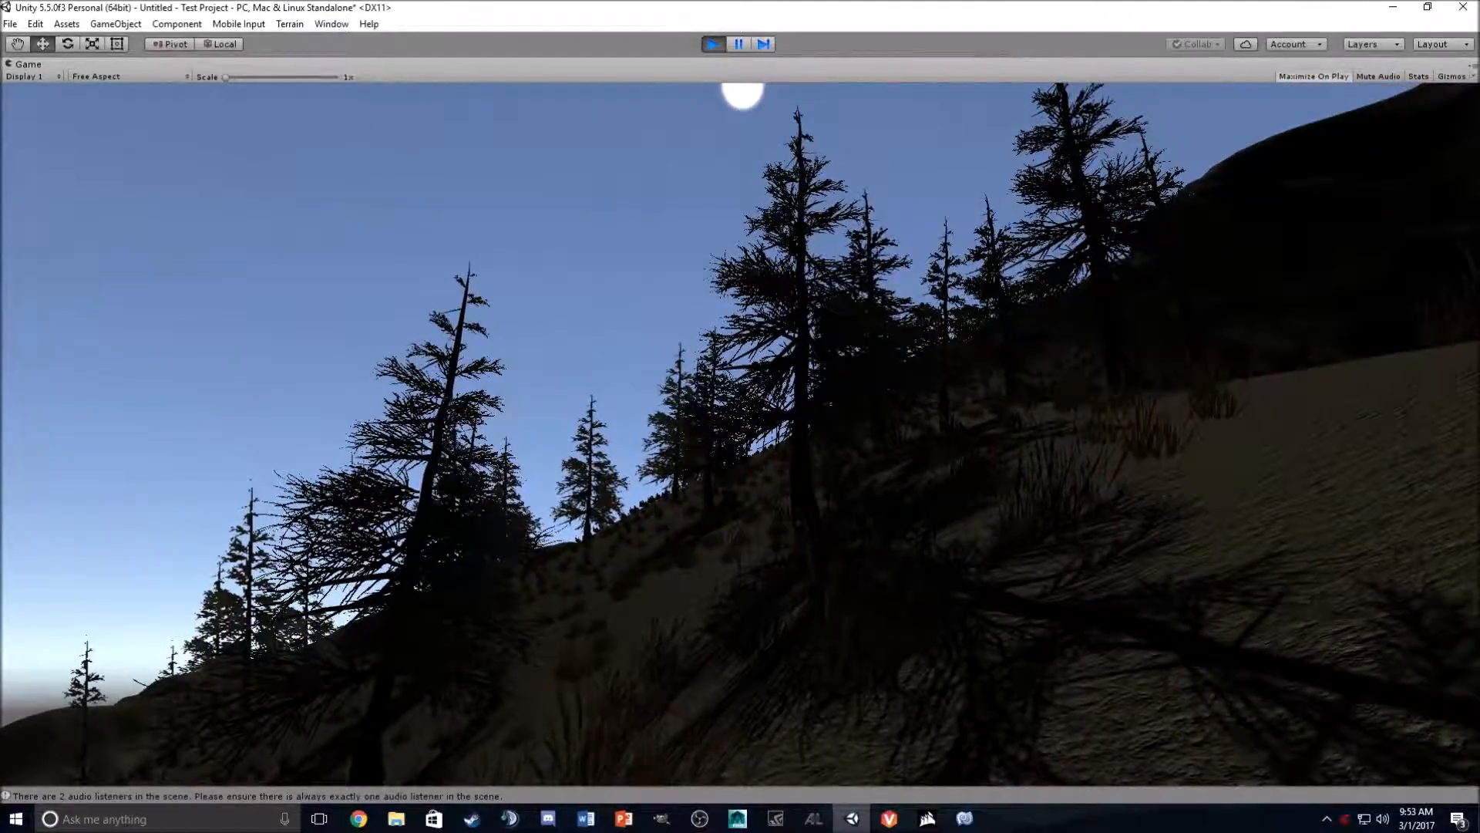
- Walk forward through the trees and grass in Play mode to explore the terrain
{"action": "key", "text": "w"}
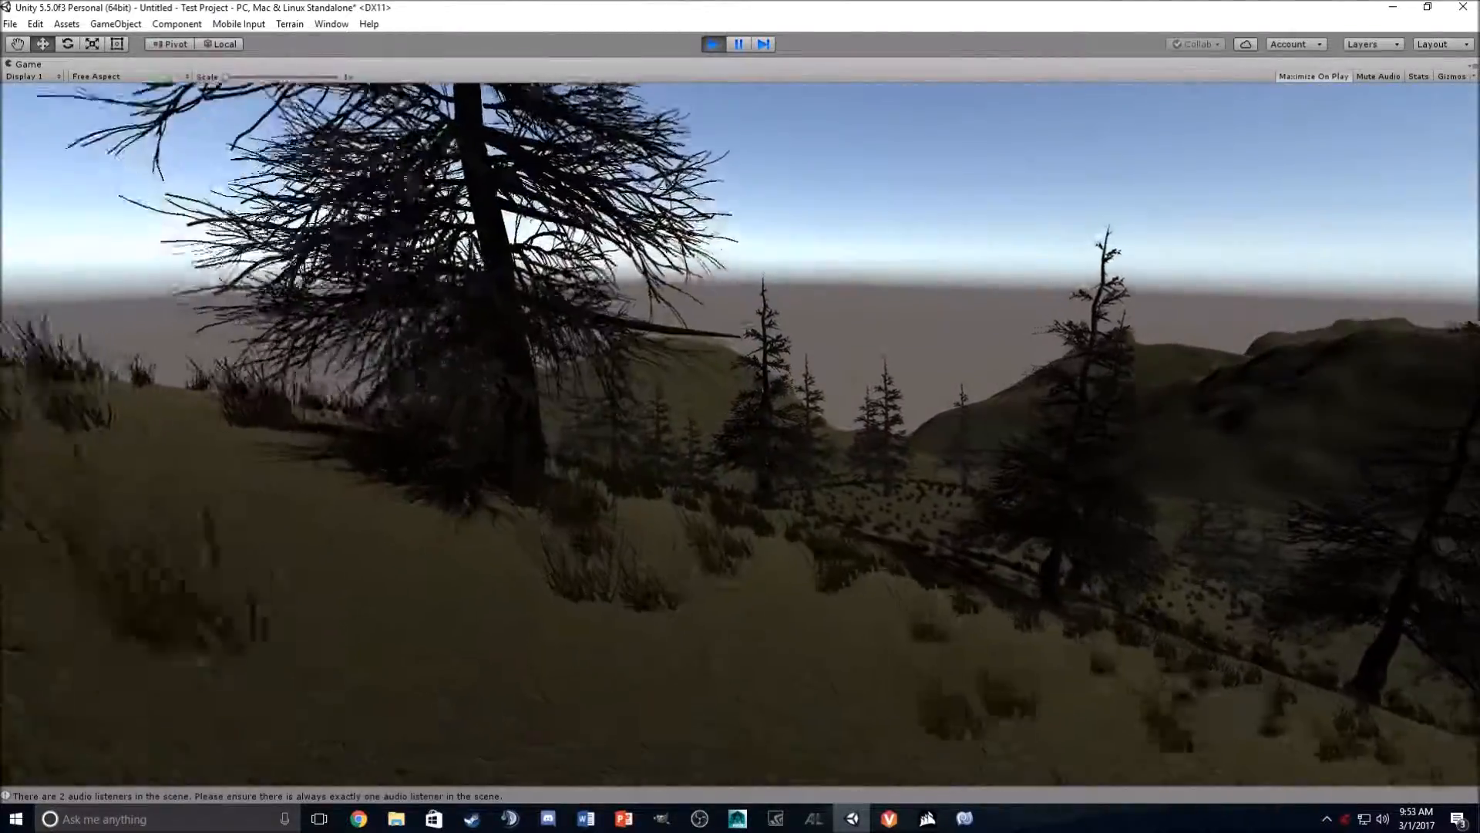
{"action": "key", "text": "w"}
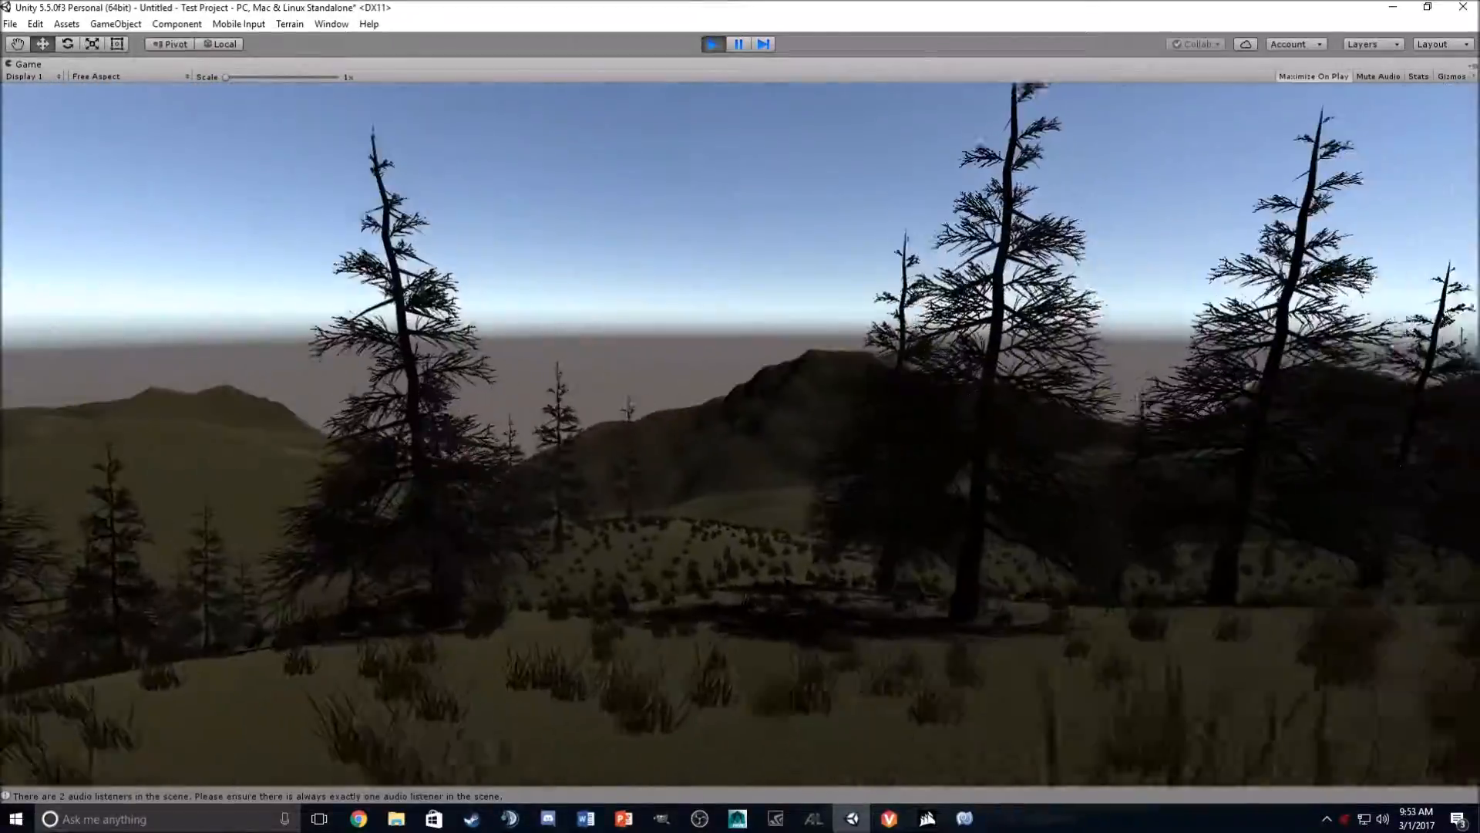
{"action": "key", "text": "w"}
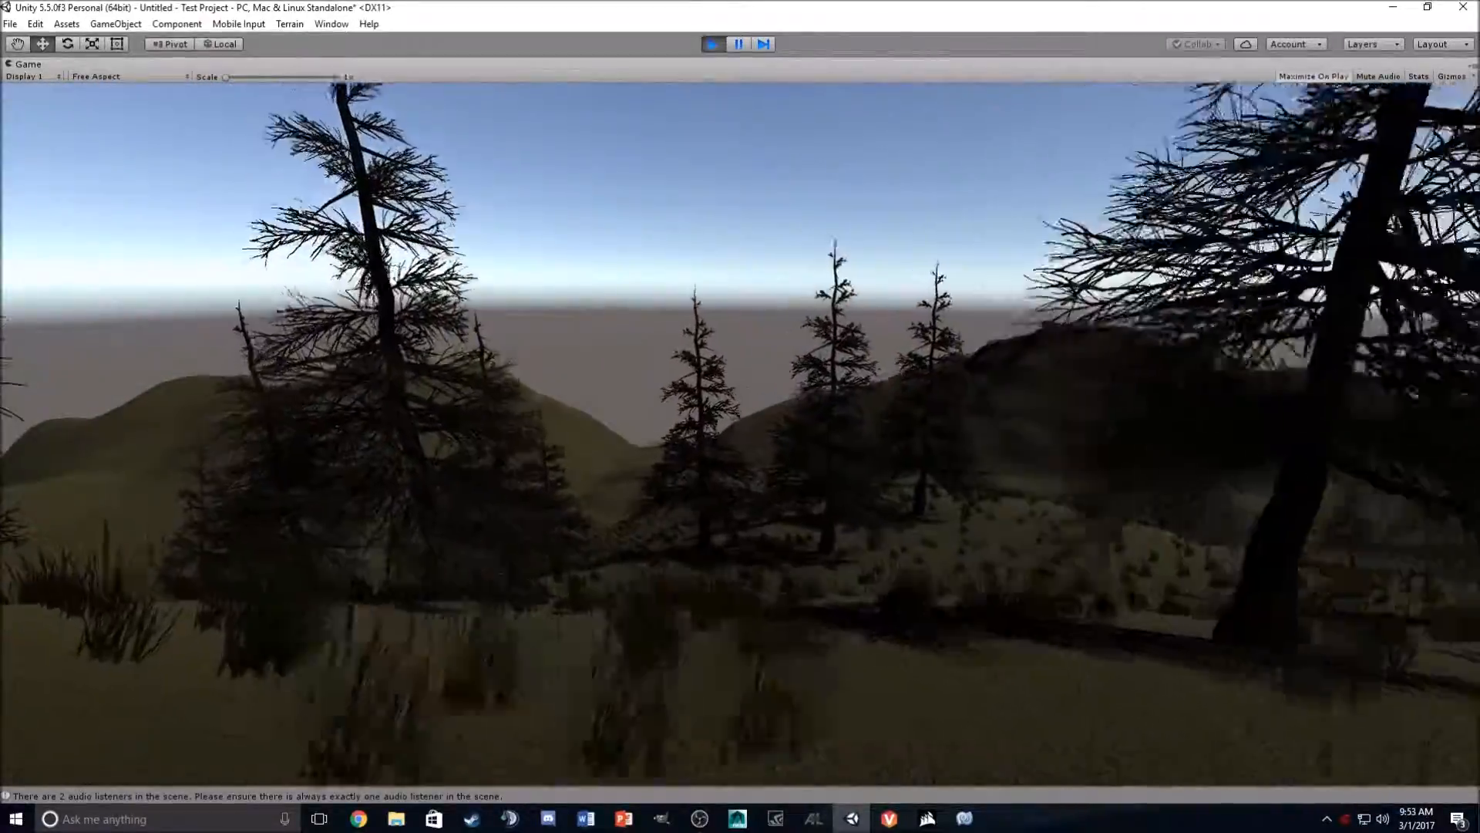
{"action": "key", "text": "w"}
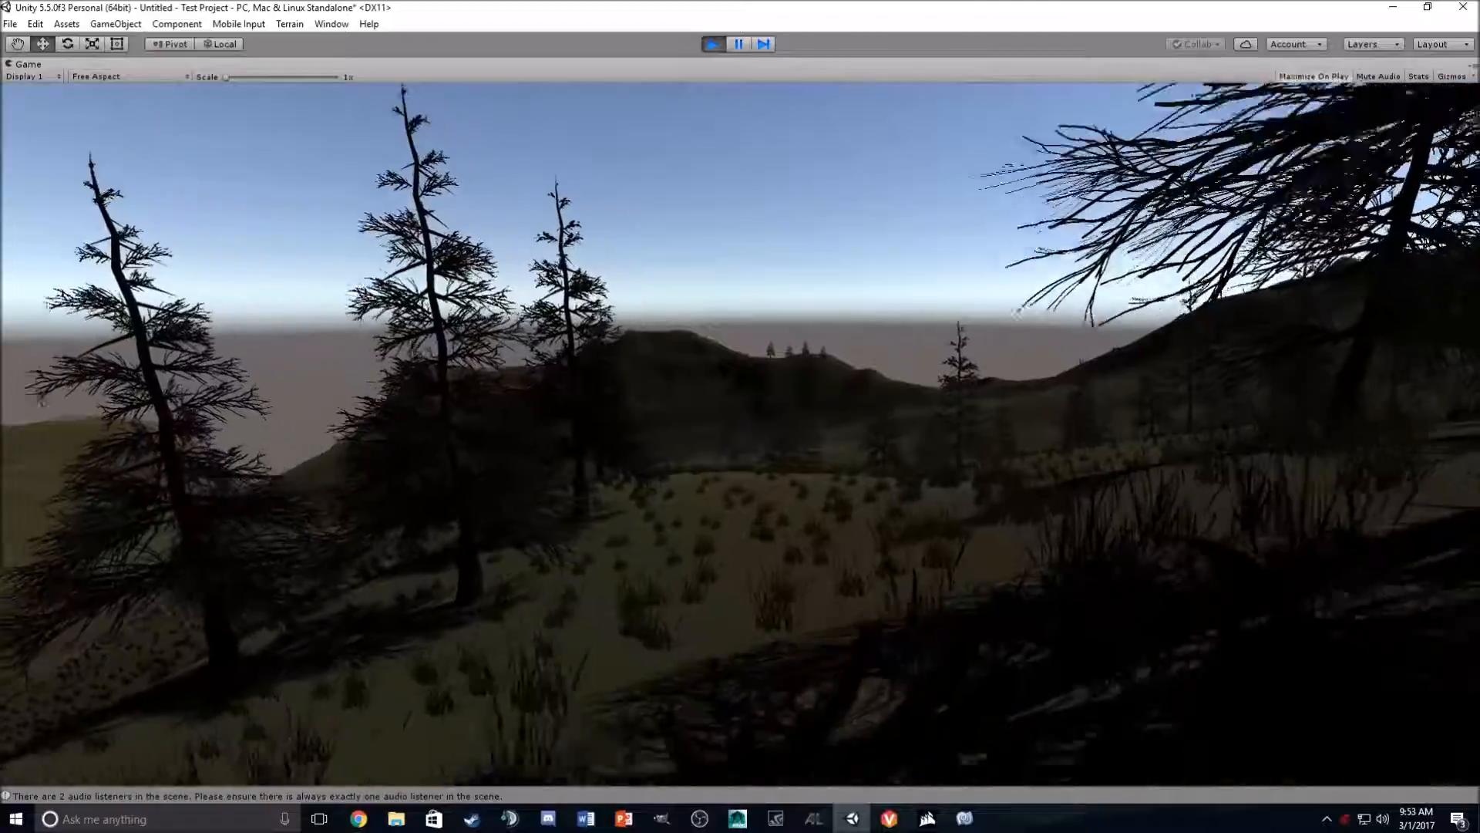
{"action": "key", "text": "w"}
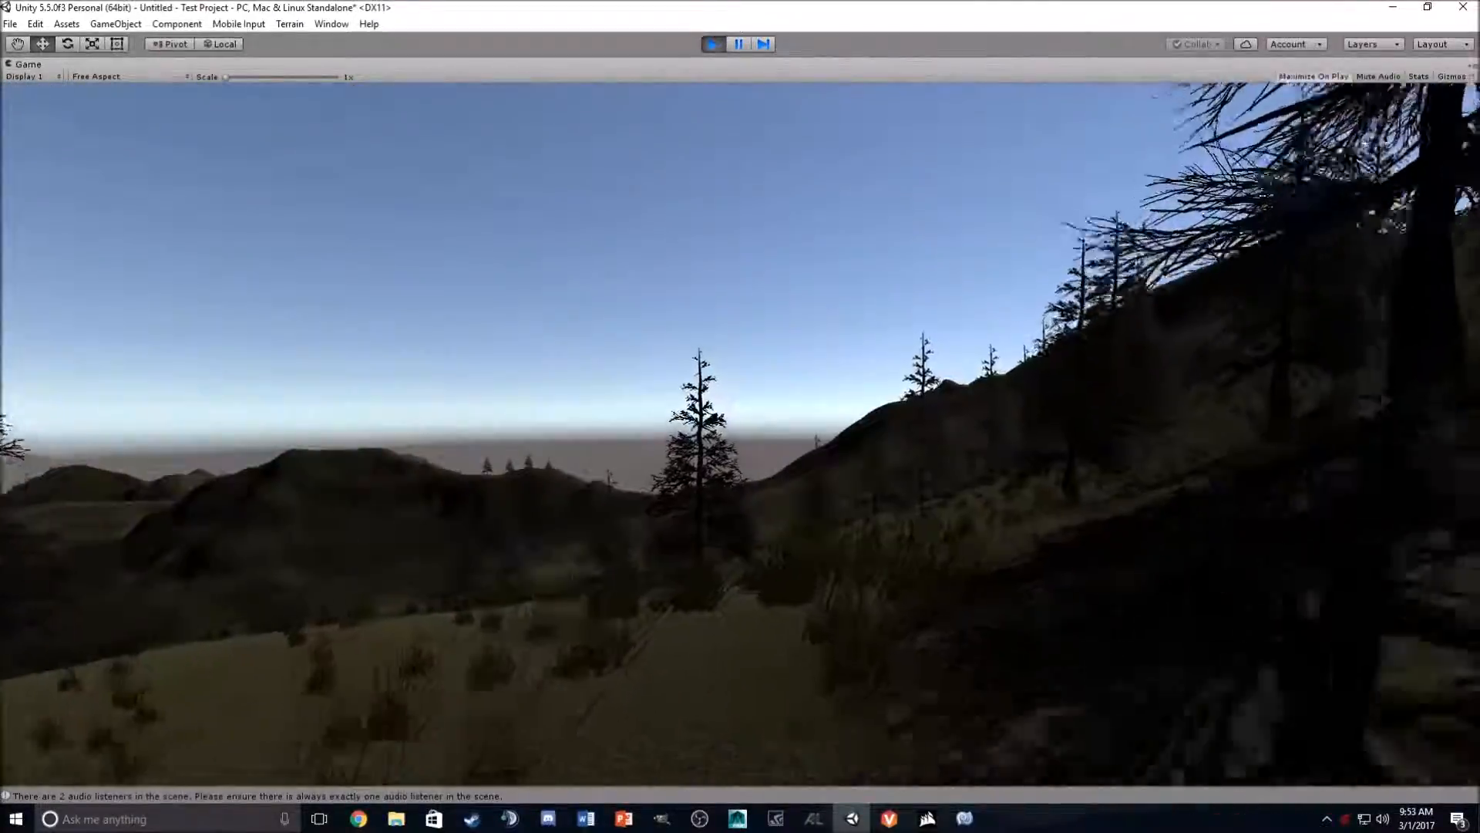
{"action": "key", "text": "w"}
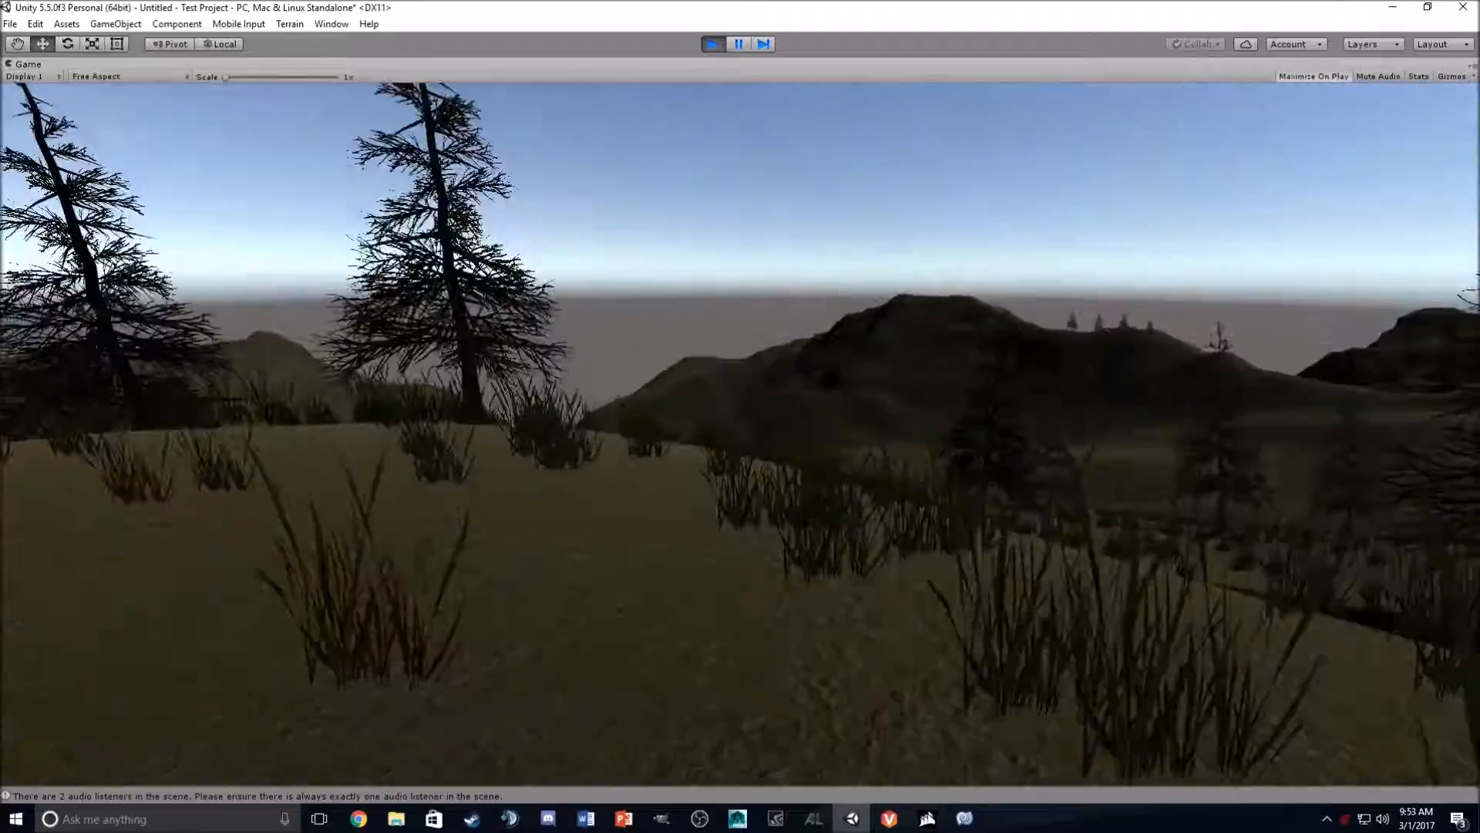
{"action": "key", "text": "w"}
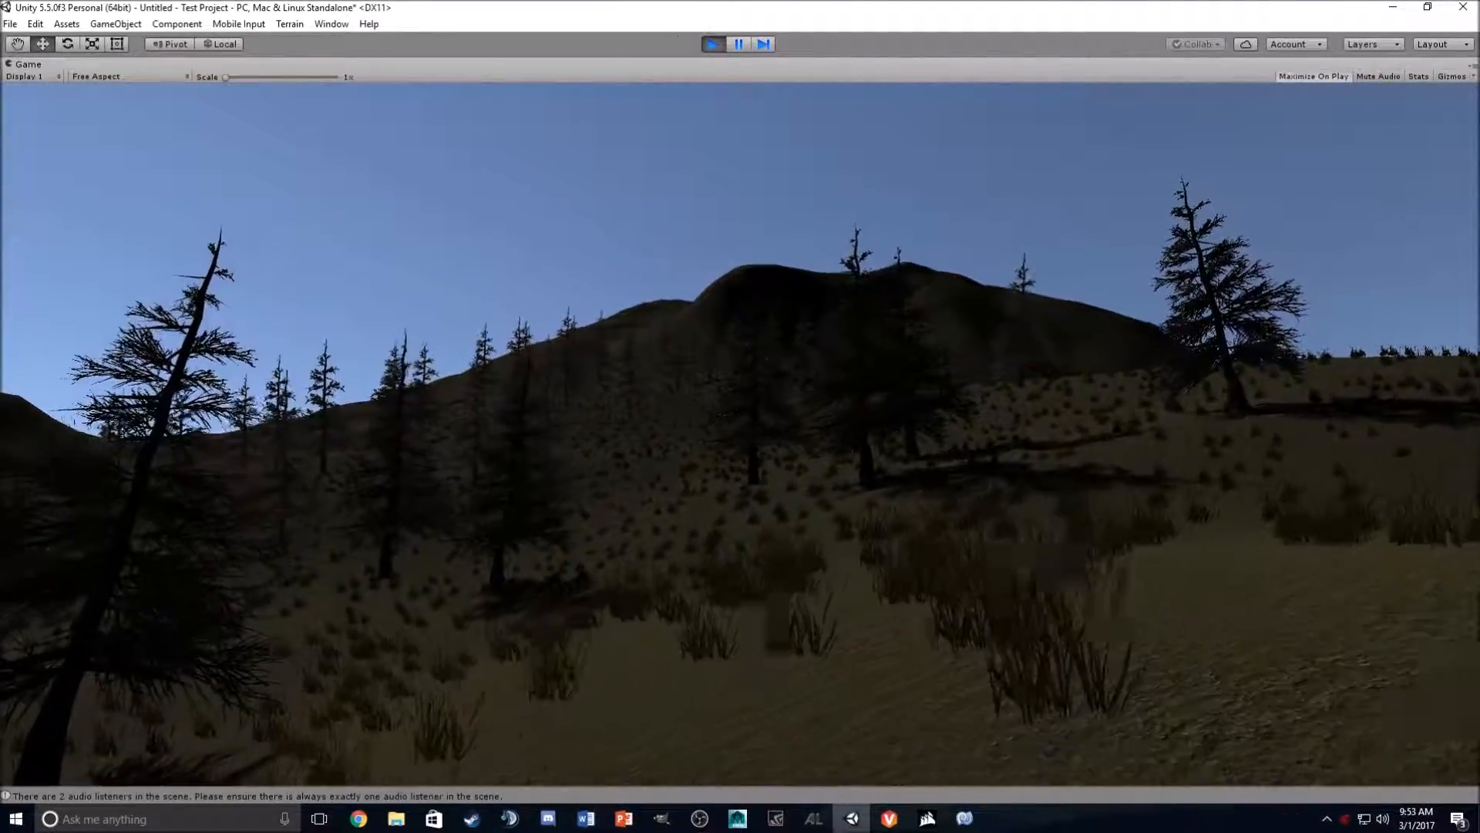
{"action": "key", "text": "w"}
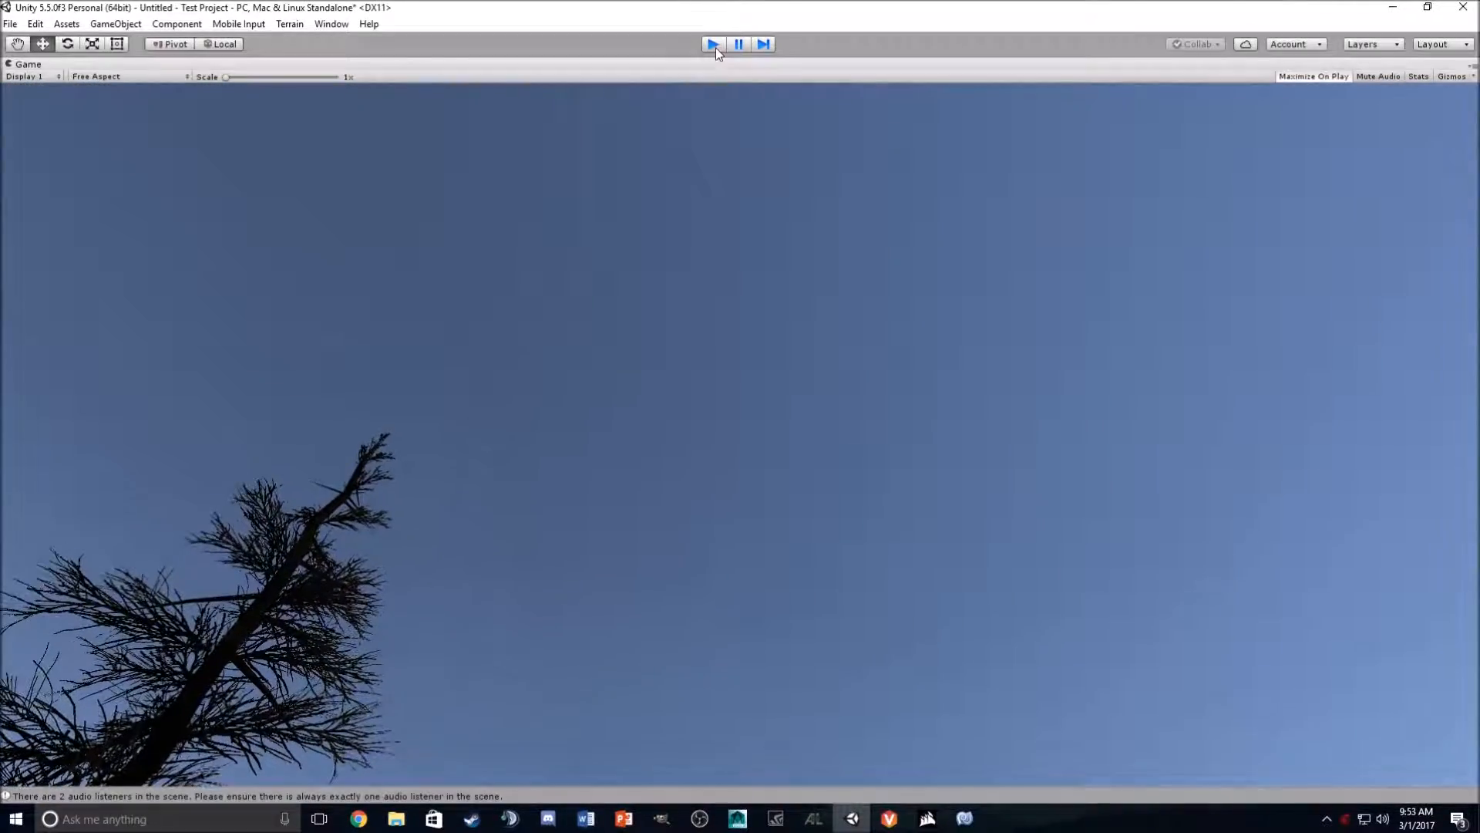
- Exit Play mode and orbit the Scene view around the FPSController on the terrain
{"action": "left_click", "coordinate": [713, 44]}
{"action": "scroll", "coordinate": [815, 330], "scroll_direction": "down", "scroll_amount": 3}
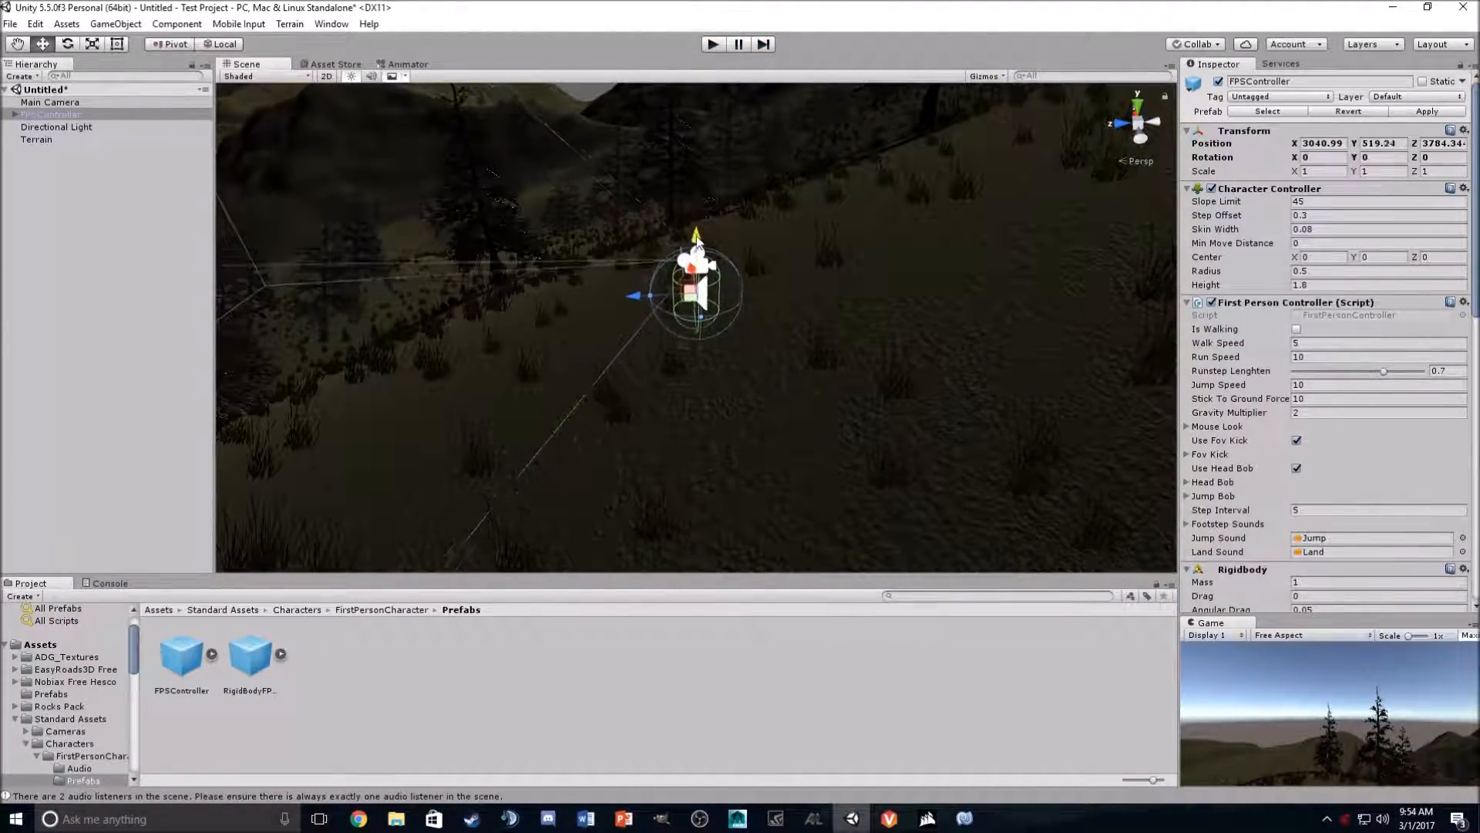
{"action": "left_click_drag", "start_coordinate": [694, 226], "coordinate": [525, 254], "text": "alt"}
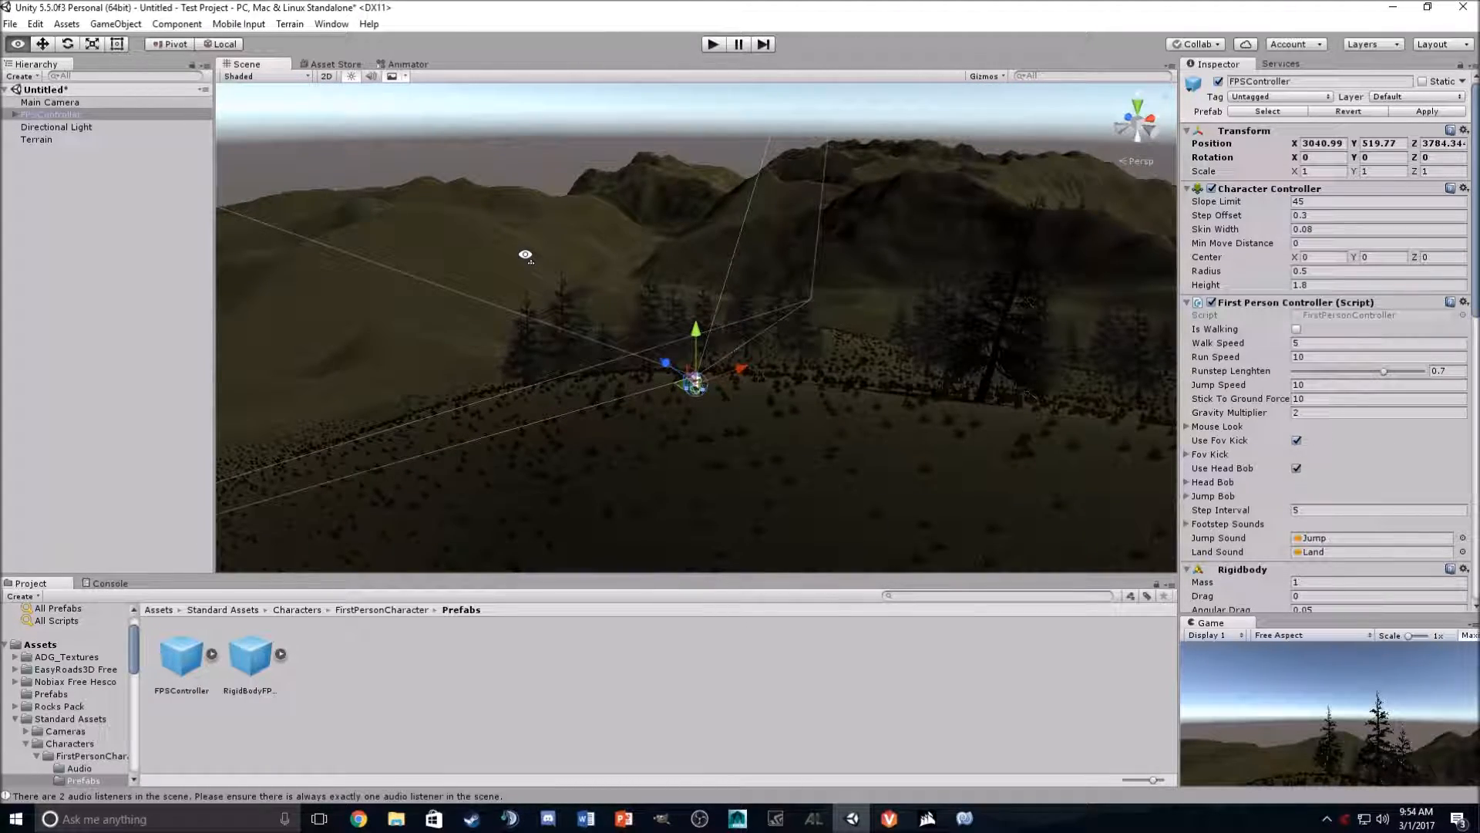
{"action": "left_click_drag", "start_coordinate": [530, 256], "coordinate": [607, 271], "text": "alt"}
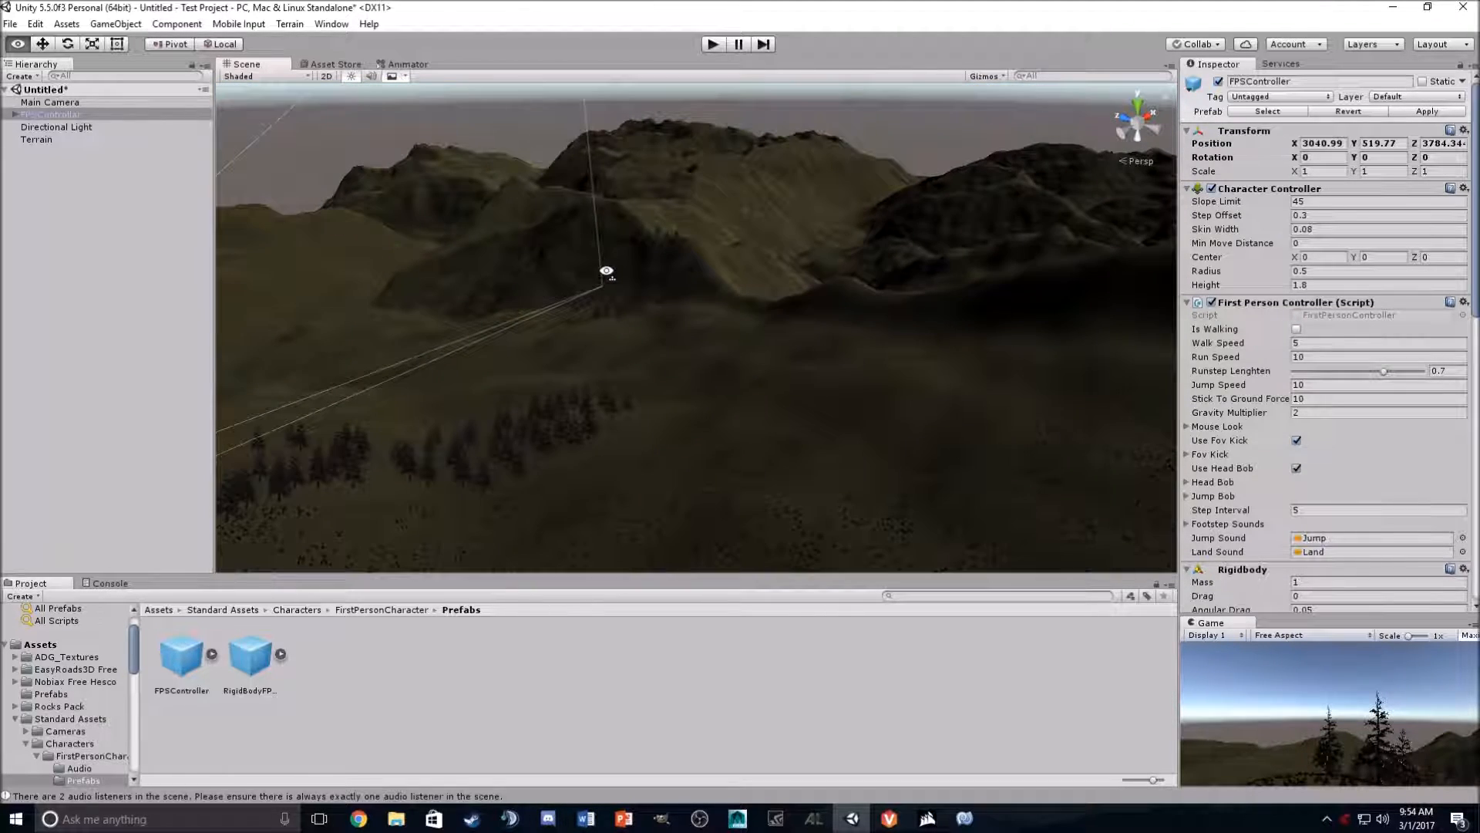
{"action": "left_click_drag", "start_coordinate": [810, 286], "coordinate": [527, 254], "text": "alt"}
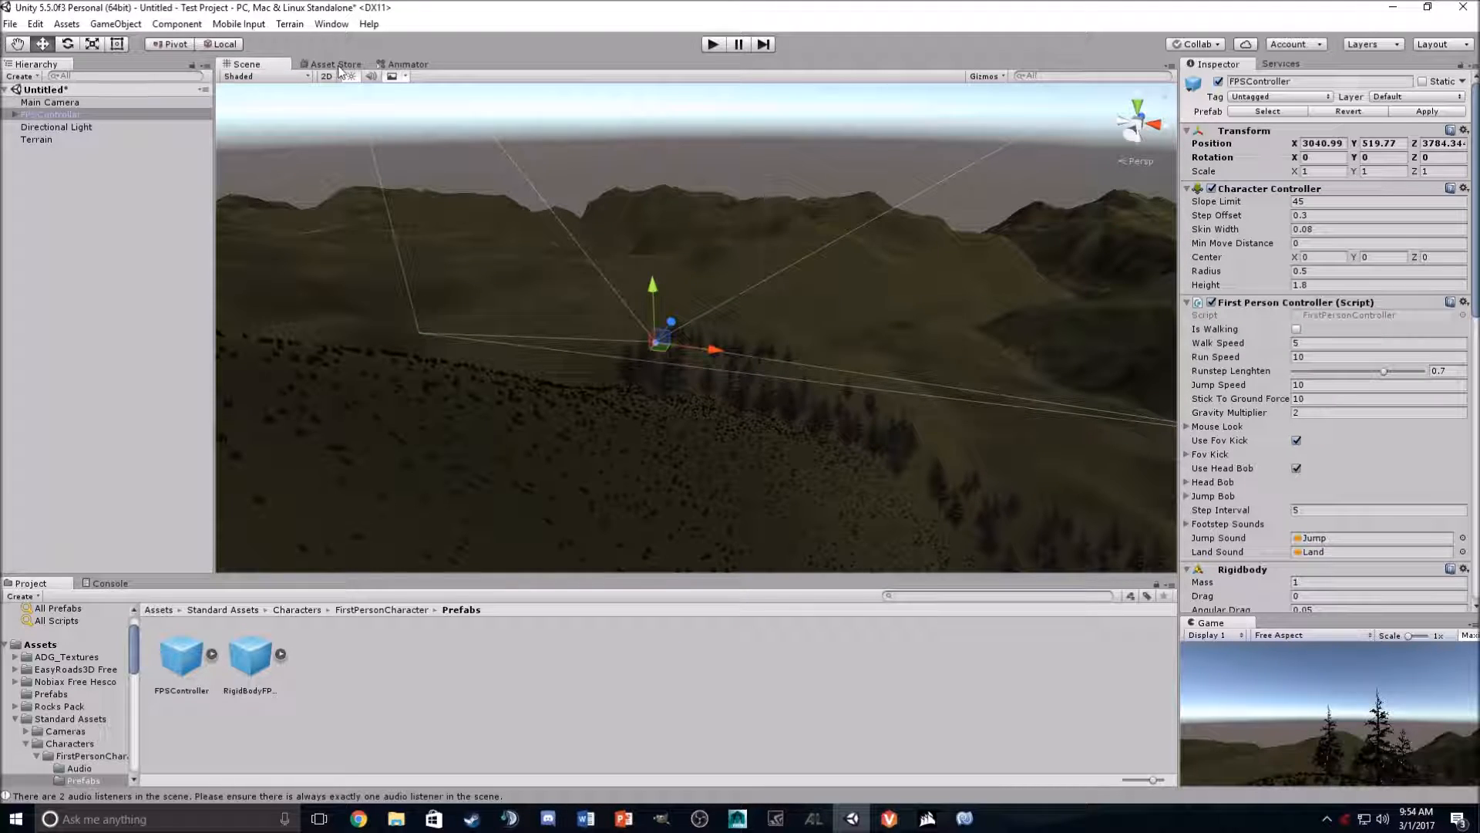
- Open the Asset Store and browse its featured and most popular assets
{"action": "left_click", "coordinate": [337, 65]}
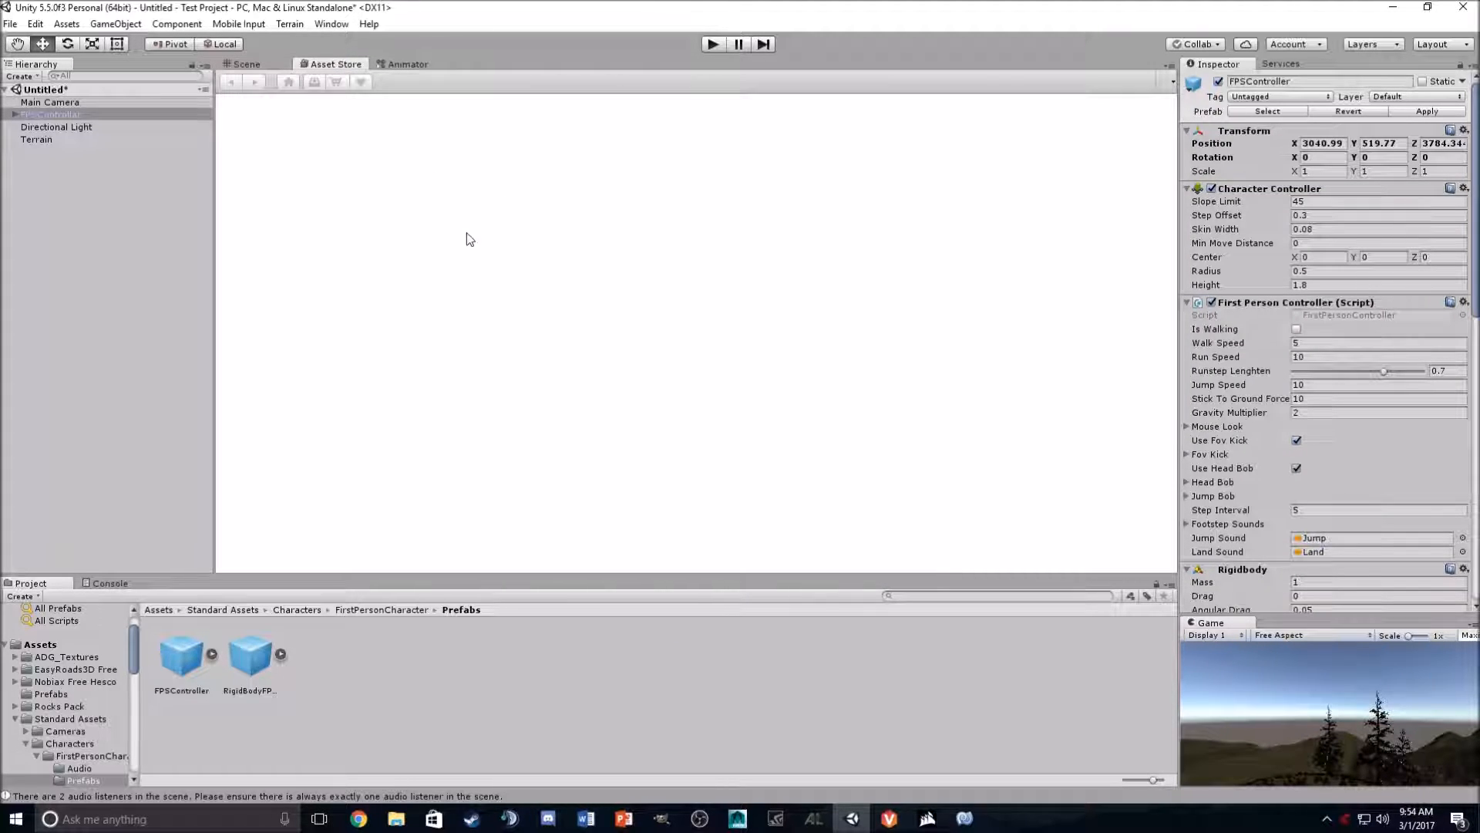
{"action": "scroll", "coordinate": [594, 225], "scroll_direction": "down", "scroll_amount": 4}
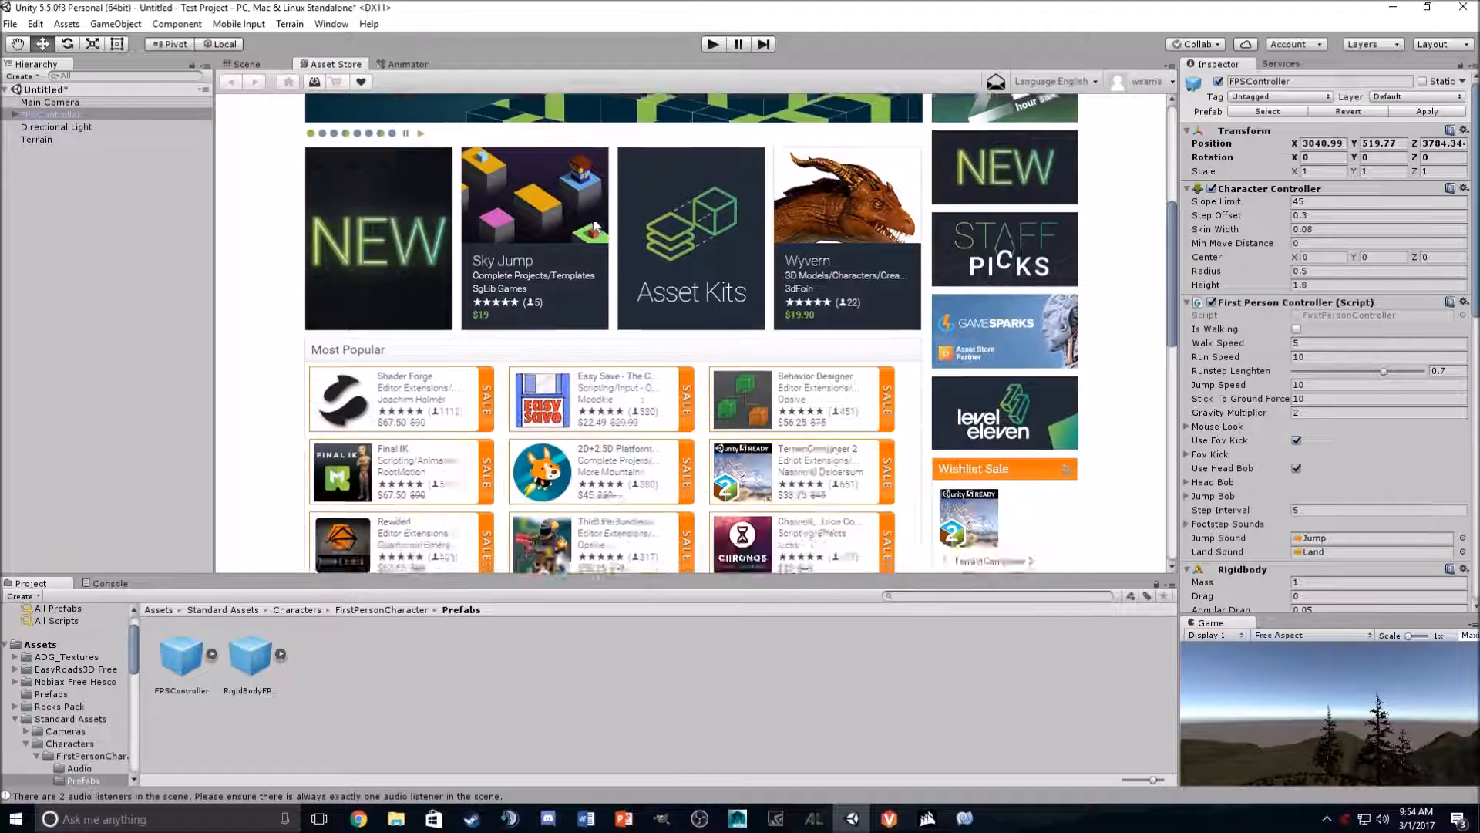
{"action": "scroll", "coordinate": [647, 302], "scroll_direction": "down", "scroll_amount": 1}
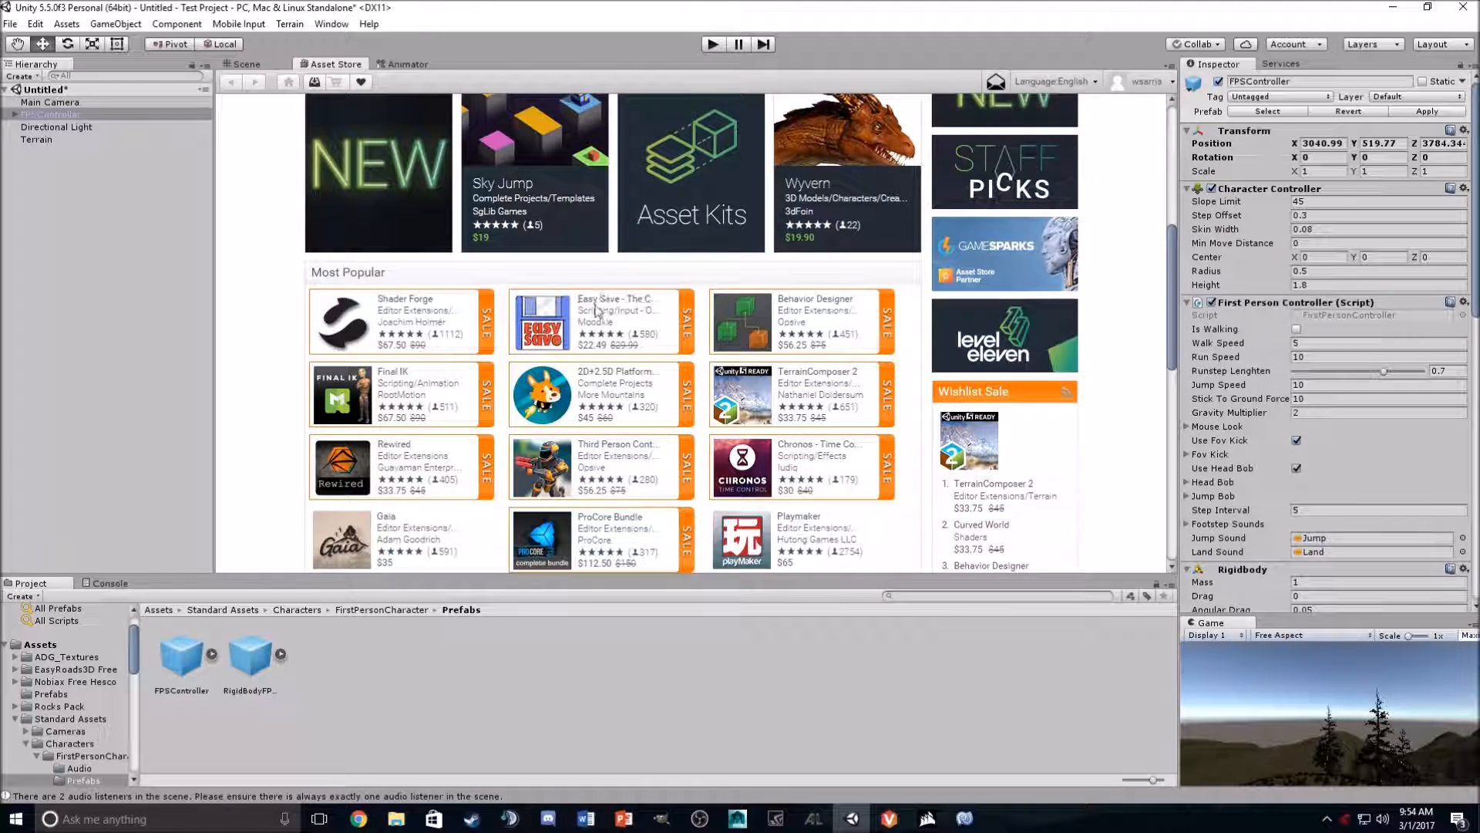
{"action": "scroll", "coordinate": [602, 320], "scroll_direction": "up", "scroll_amount": 5}
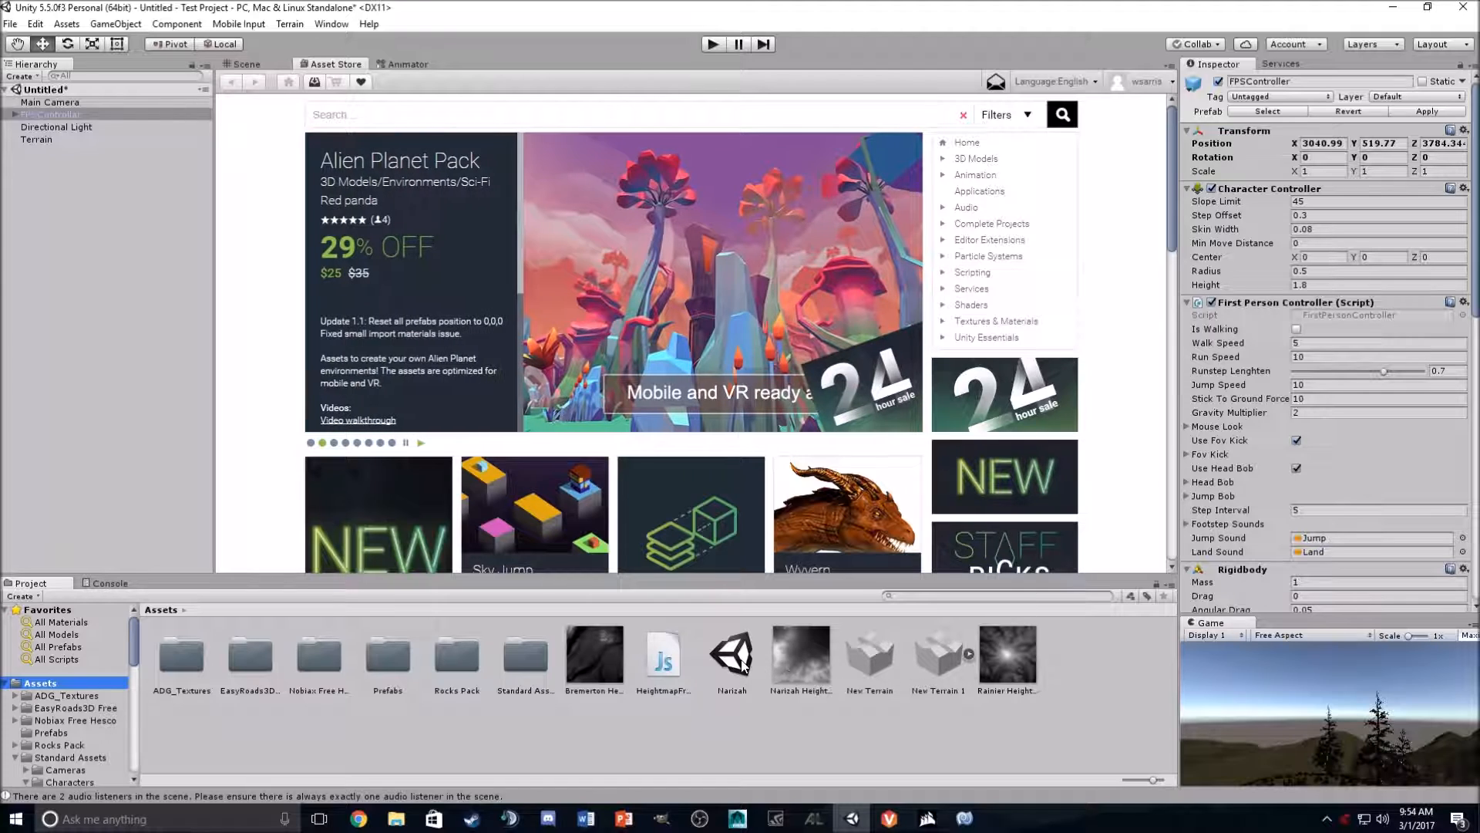
- Open the Narizah scene from the Assets folder and orbit around its desert terrain and road in the Scene view
{"action": "double_click", "coordinate": [738, 665]}
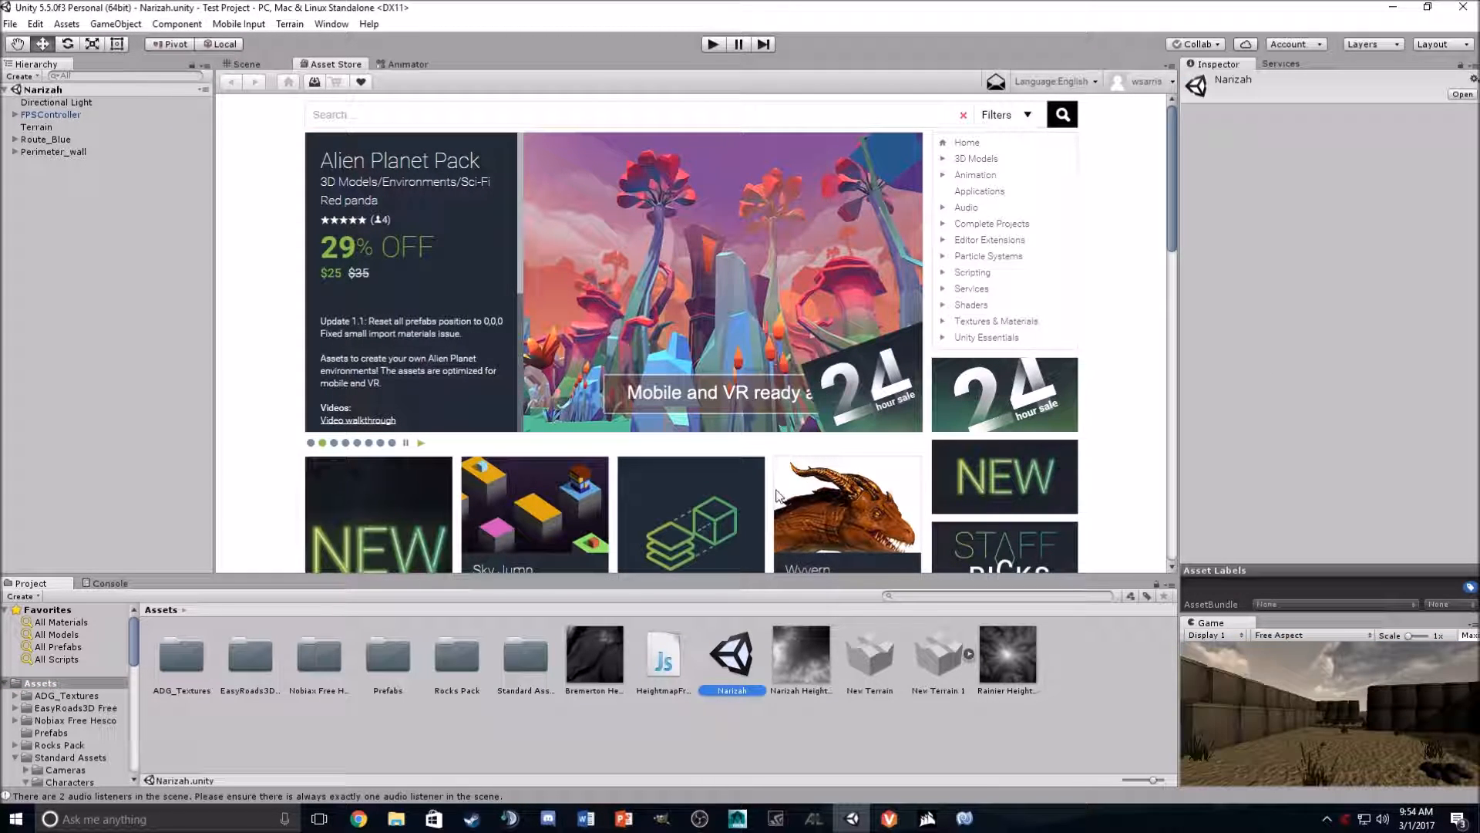
{"action": "left_click", "coordinate": [248, 64]}
{"action": "right_click_drag", "start_coordinate": [708, 285], "coordinate": [357, 303]}
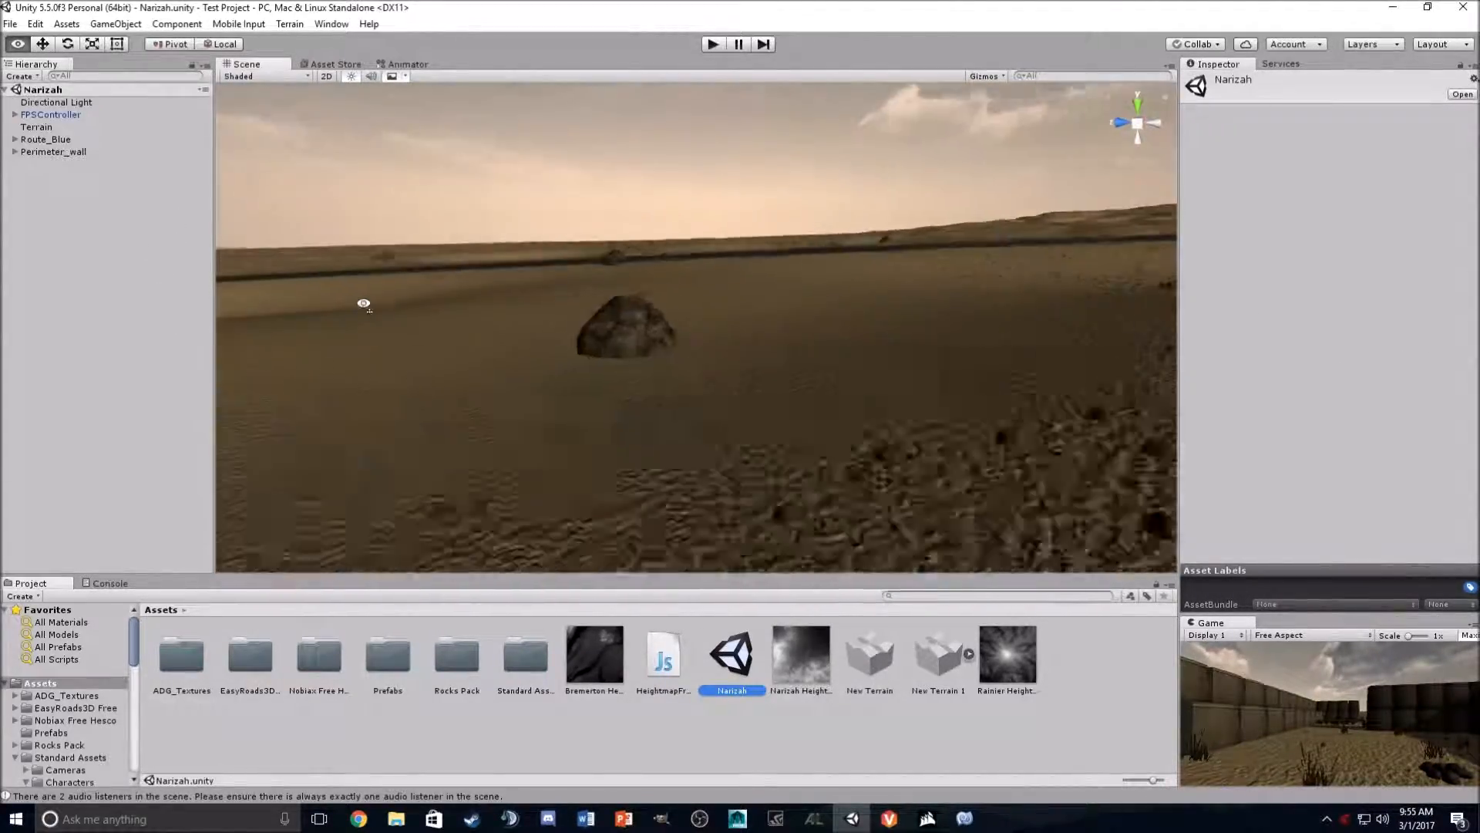
{"action": "right_click_drag", "start_coordinate": [688, 287], "coordinate": [708, 325]}
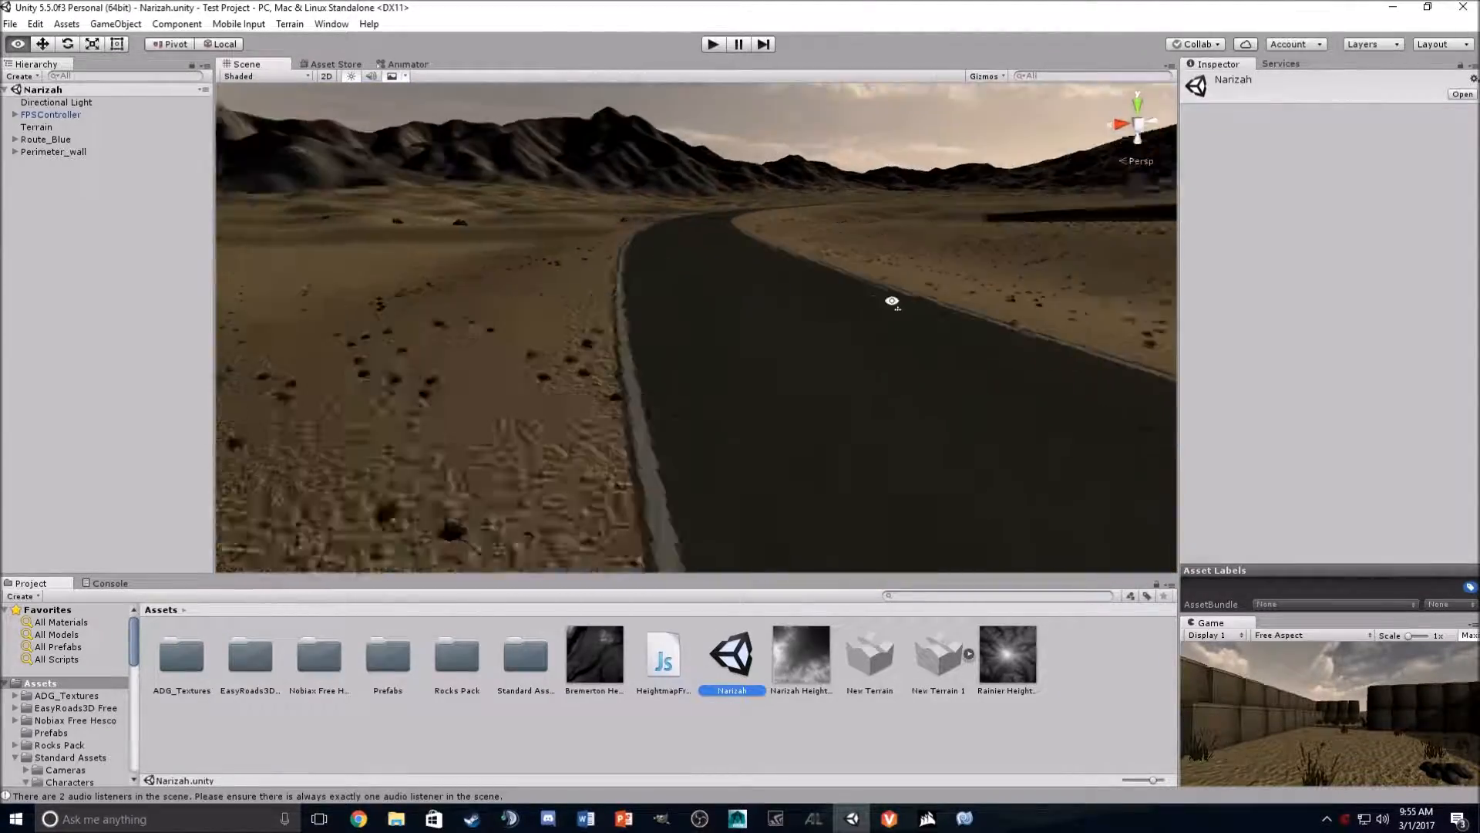
{"action": "right_click_drag", "start_coordinate": [692, 267], "coordinate": [624, 296]}
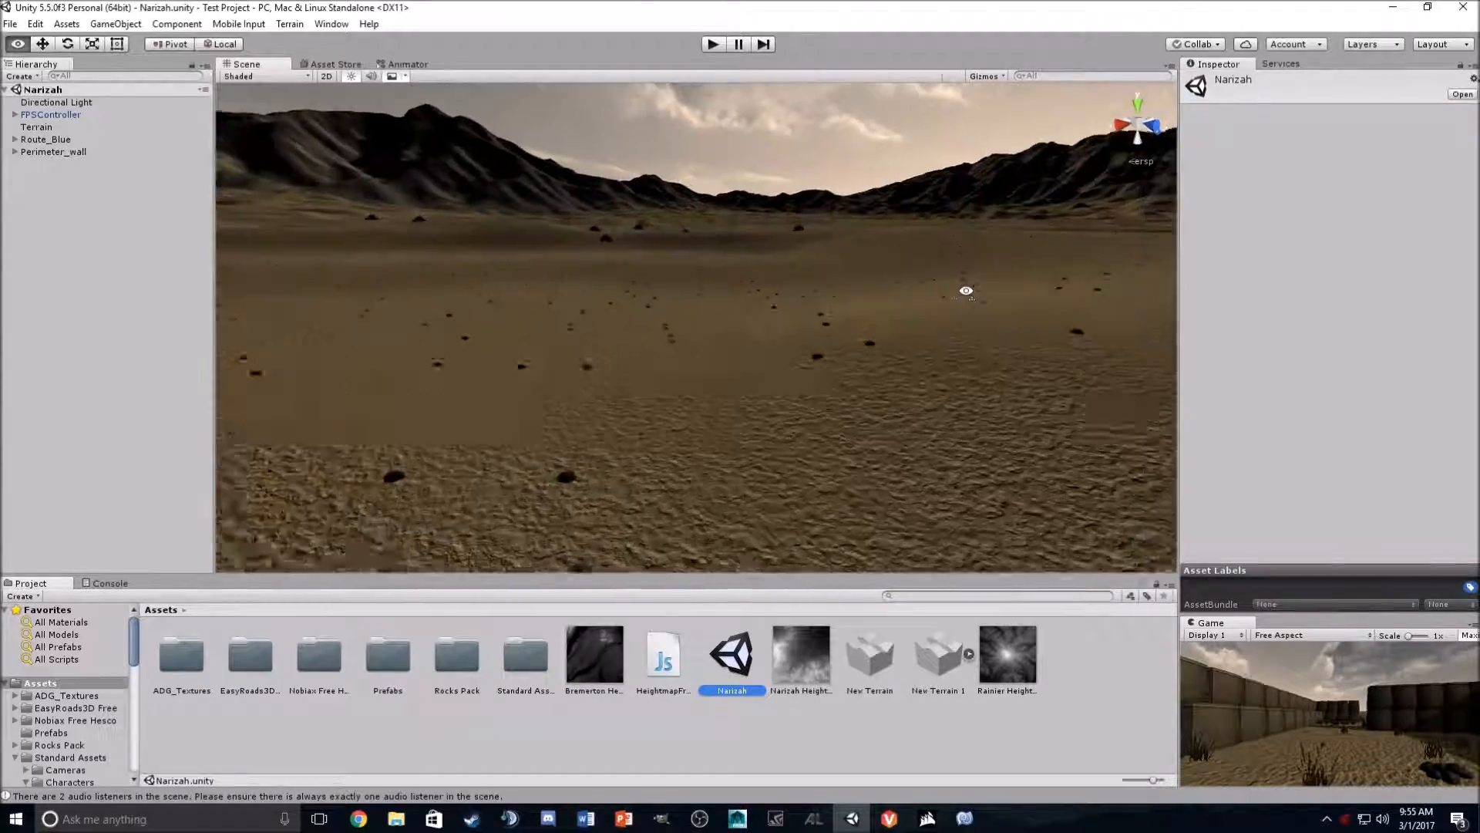
{"action": "right_click_drag", "start_coordinate": [1168, 335], "coordinate": [824, 431]}
{"action": "right_click_drag", "start_coordinate": [447, 376], "coordinate": [797, 280]}
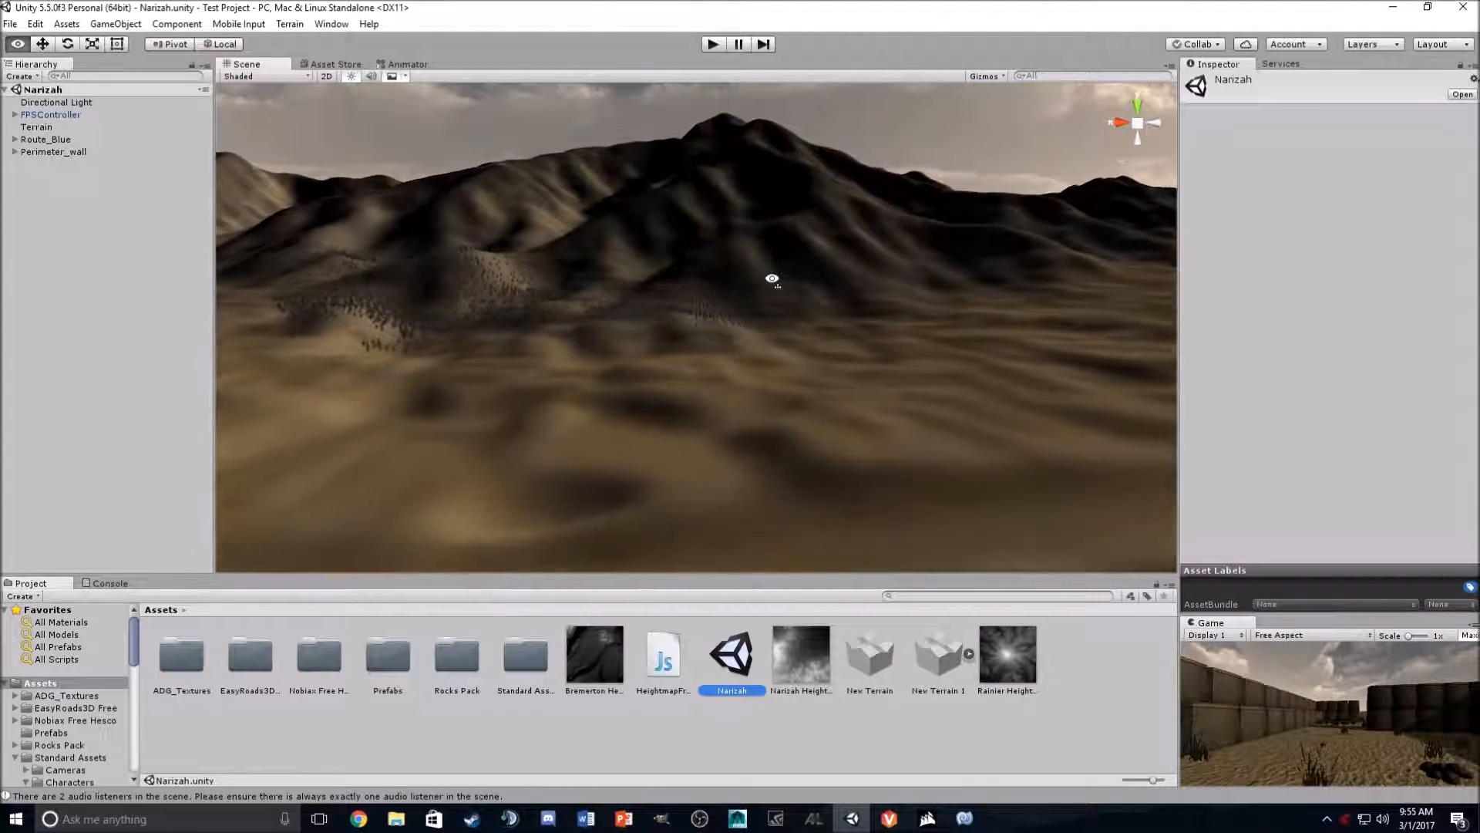
{"action": "right_click_drag", "start_coordinate": [689, 290], "coordinate": [401, 339]}
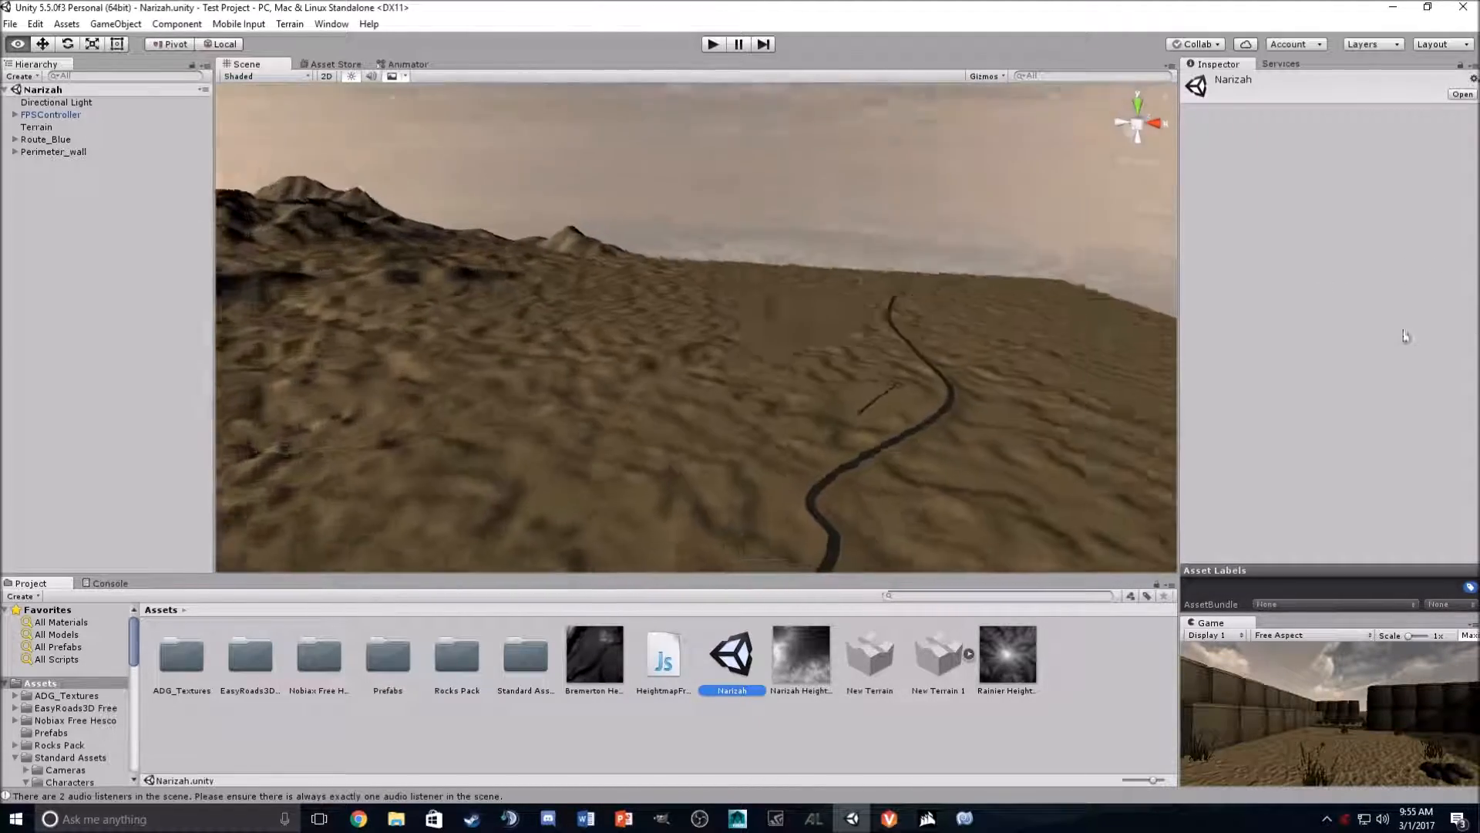